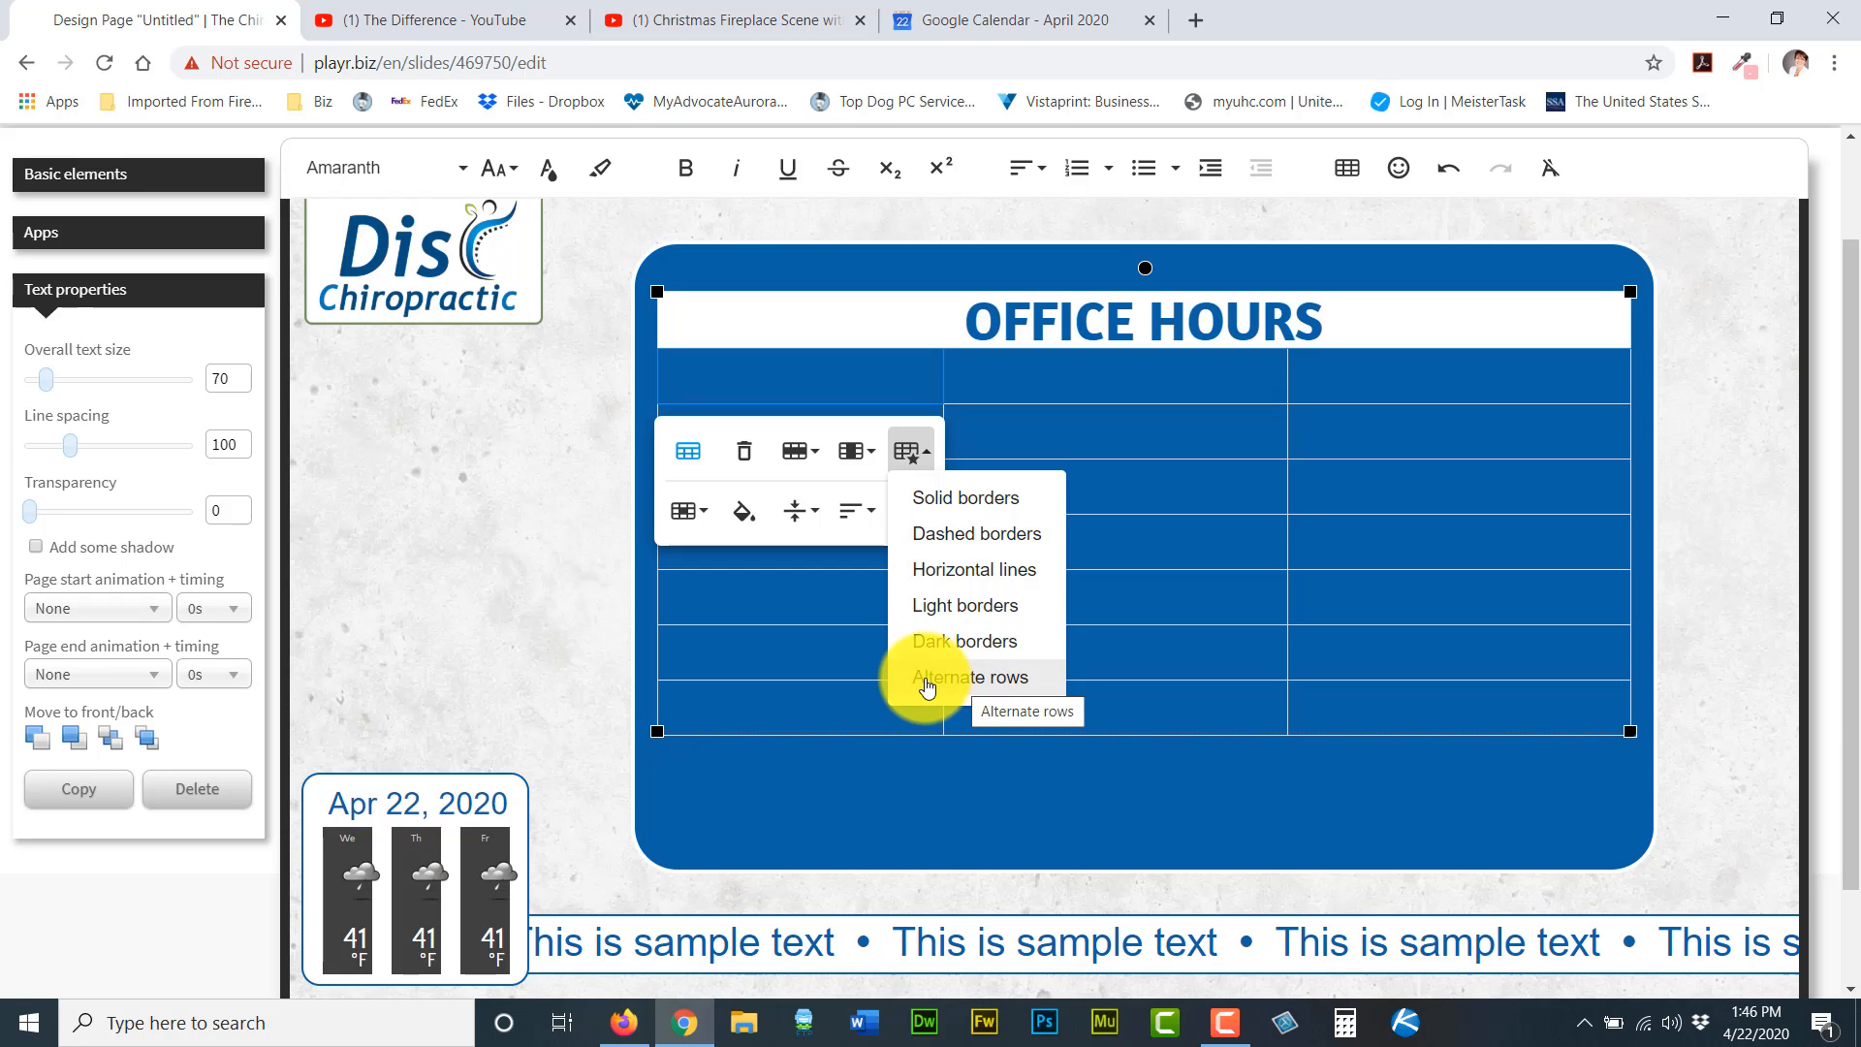
Apply the alternate rows style to the table below the OFFICE HOURS heading.
left_click(929, 682)
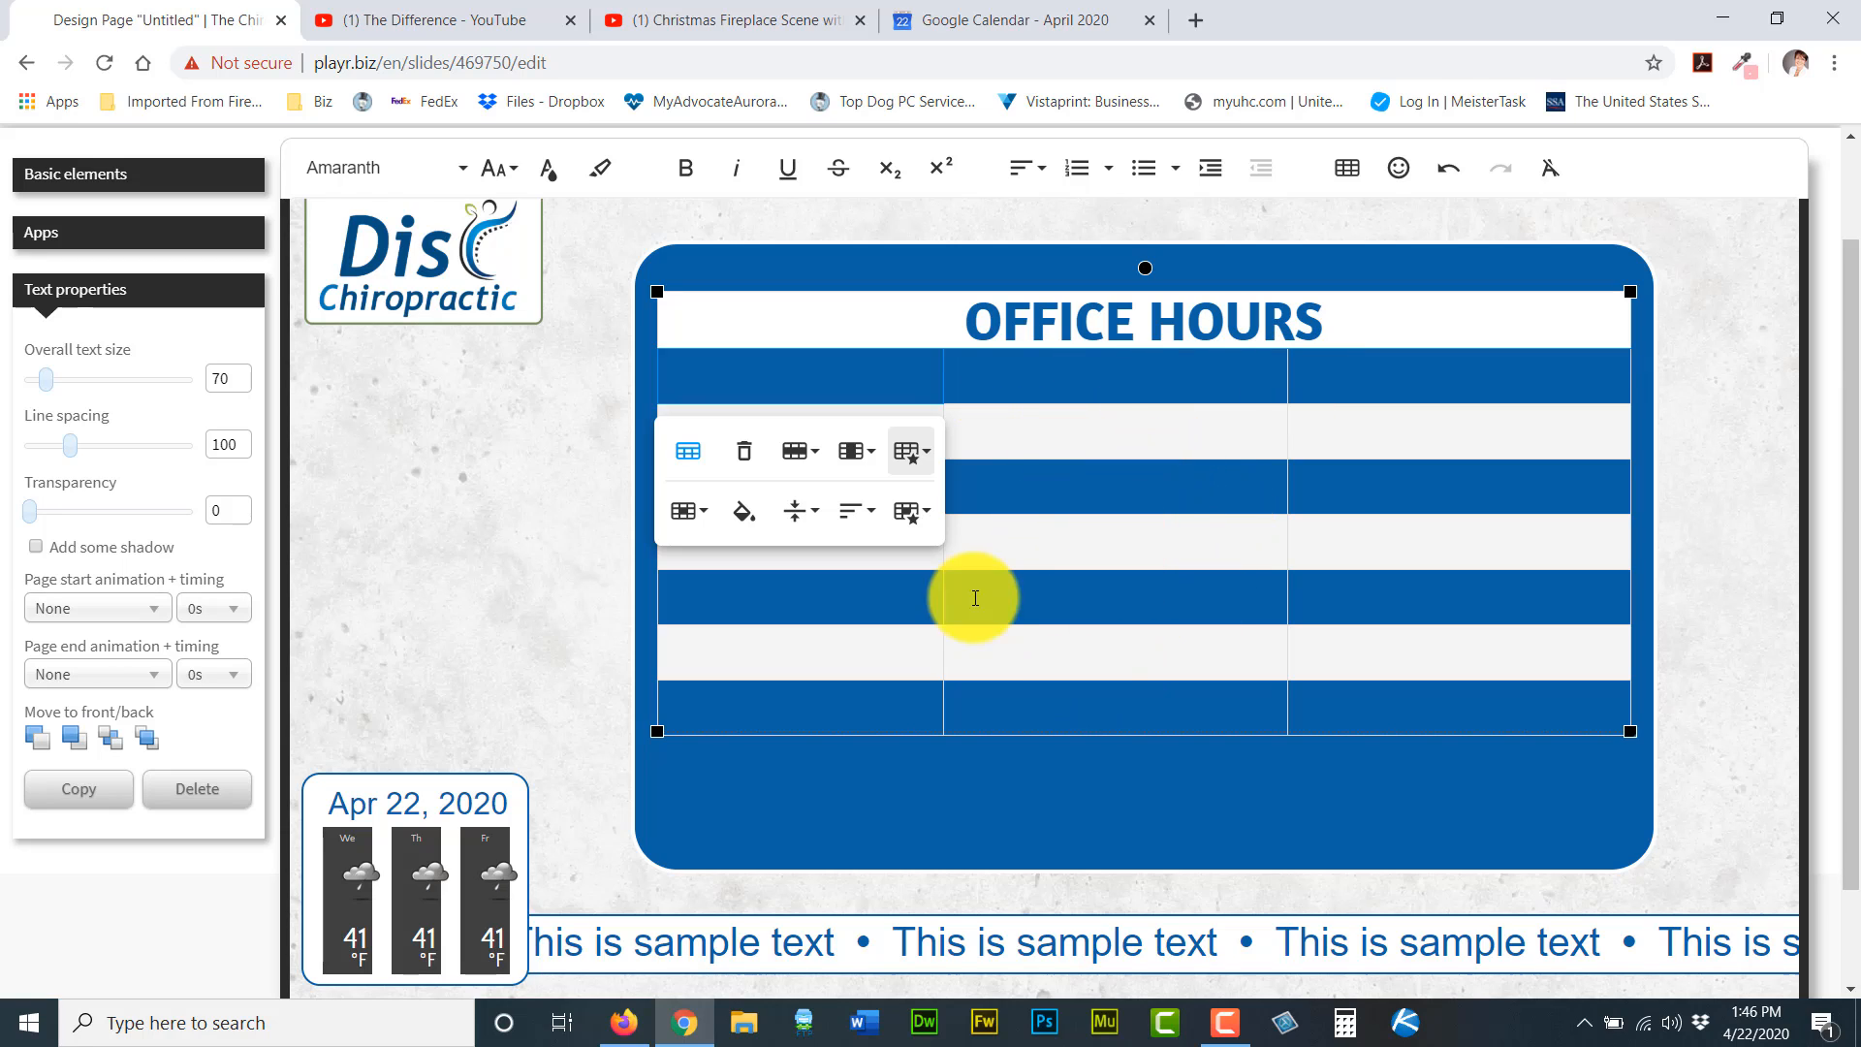
left_click(768, 383)
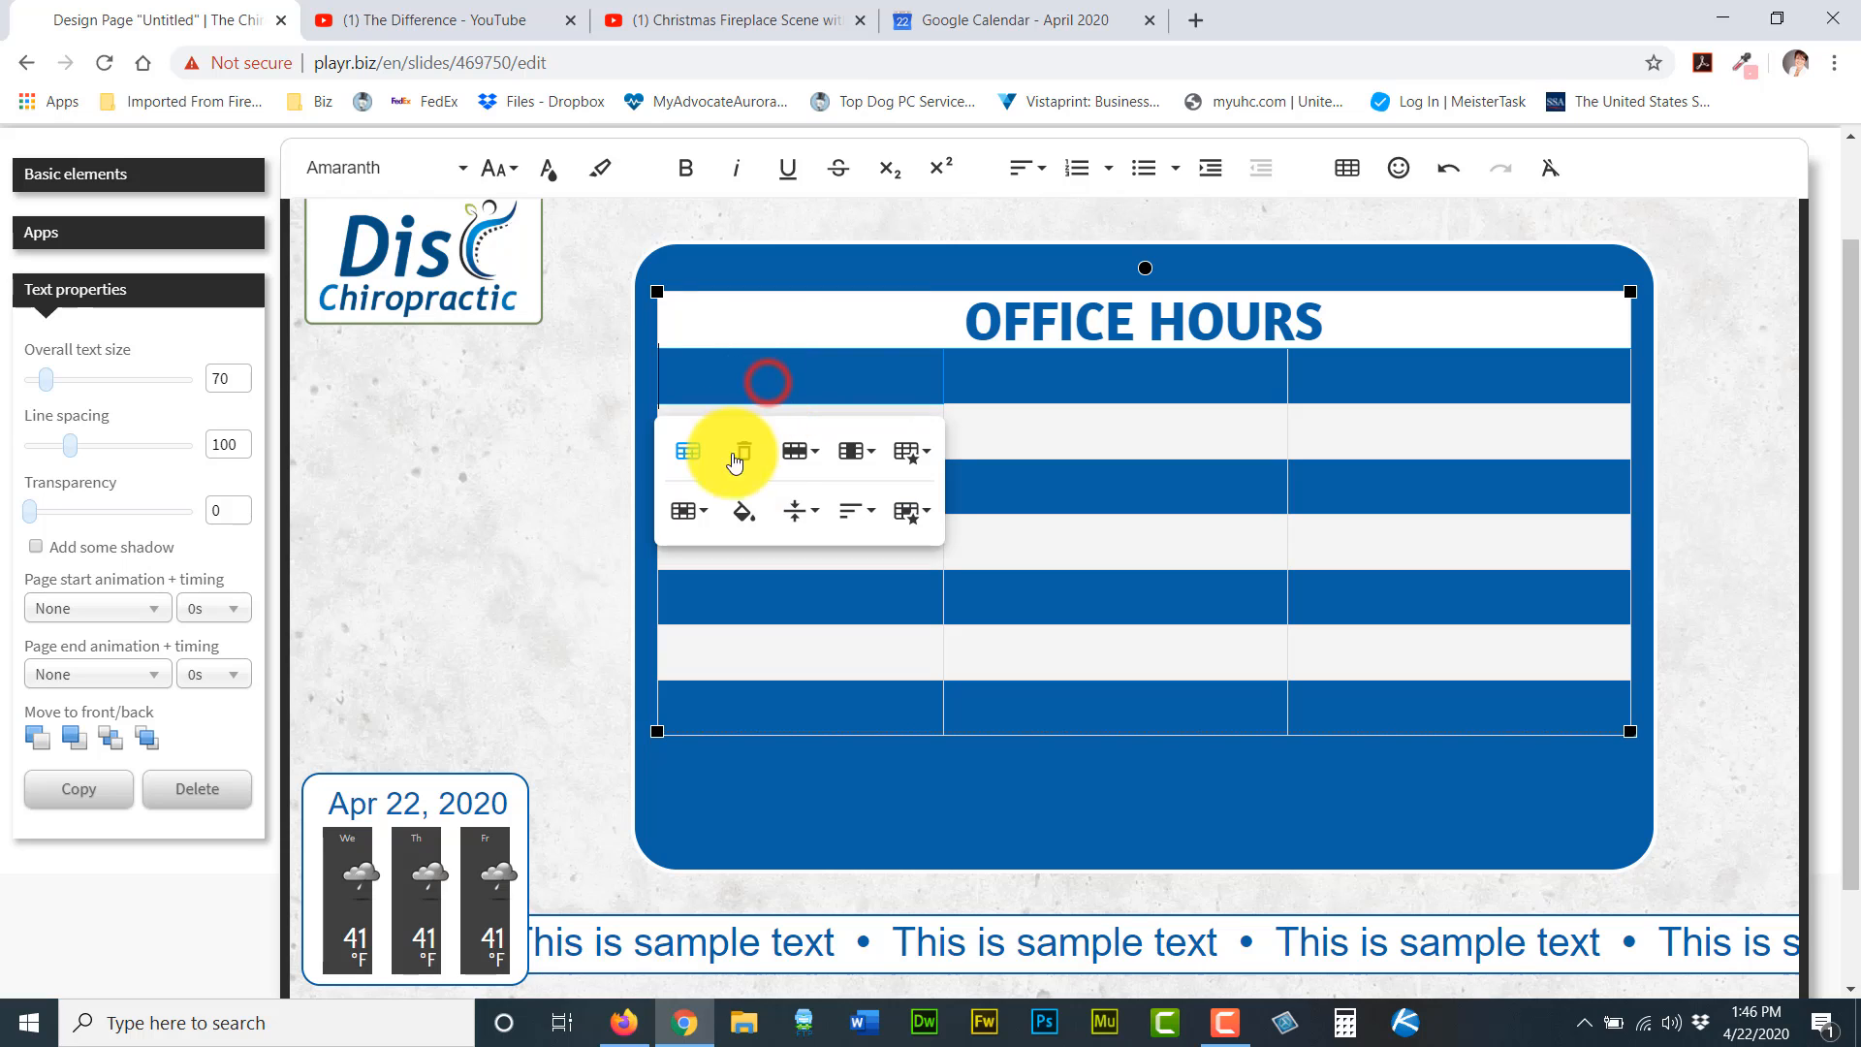
left_click(1004, 423)
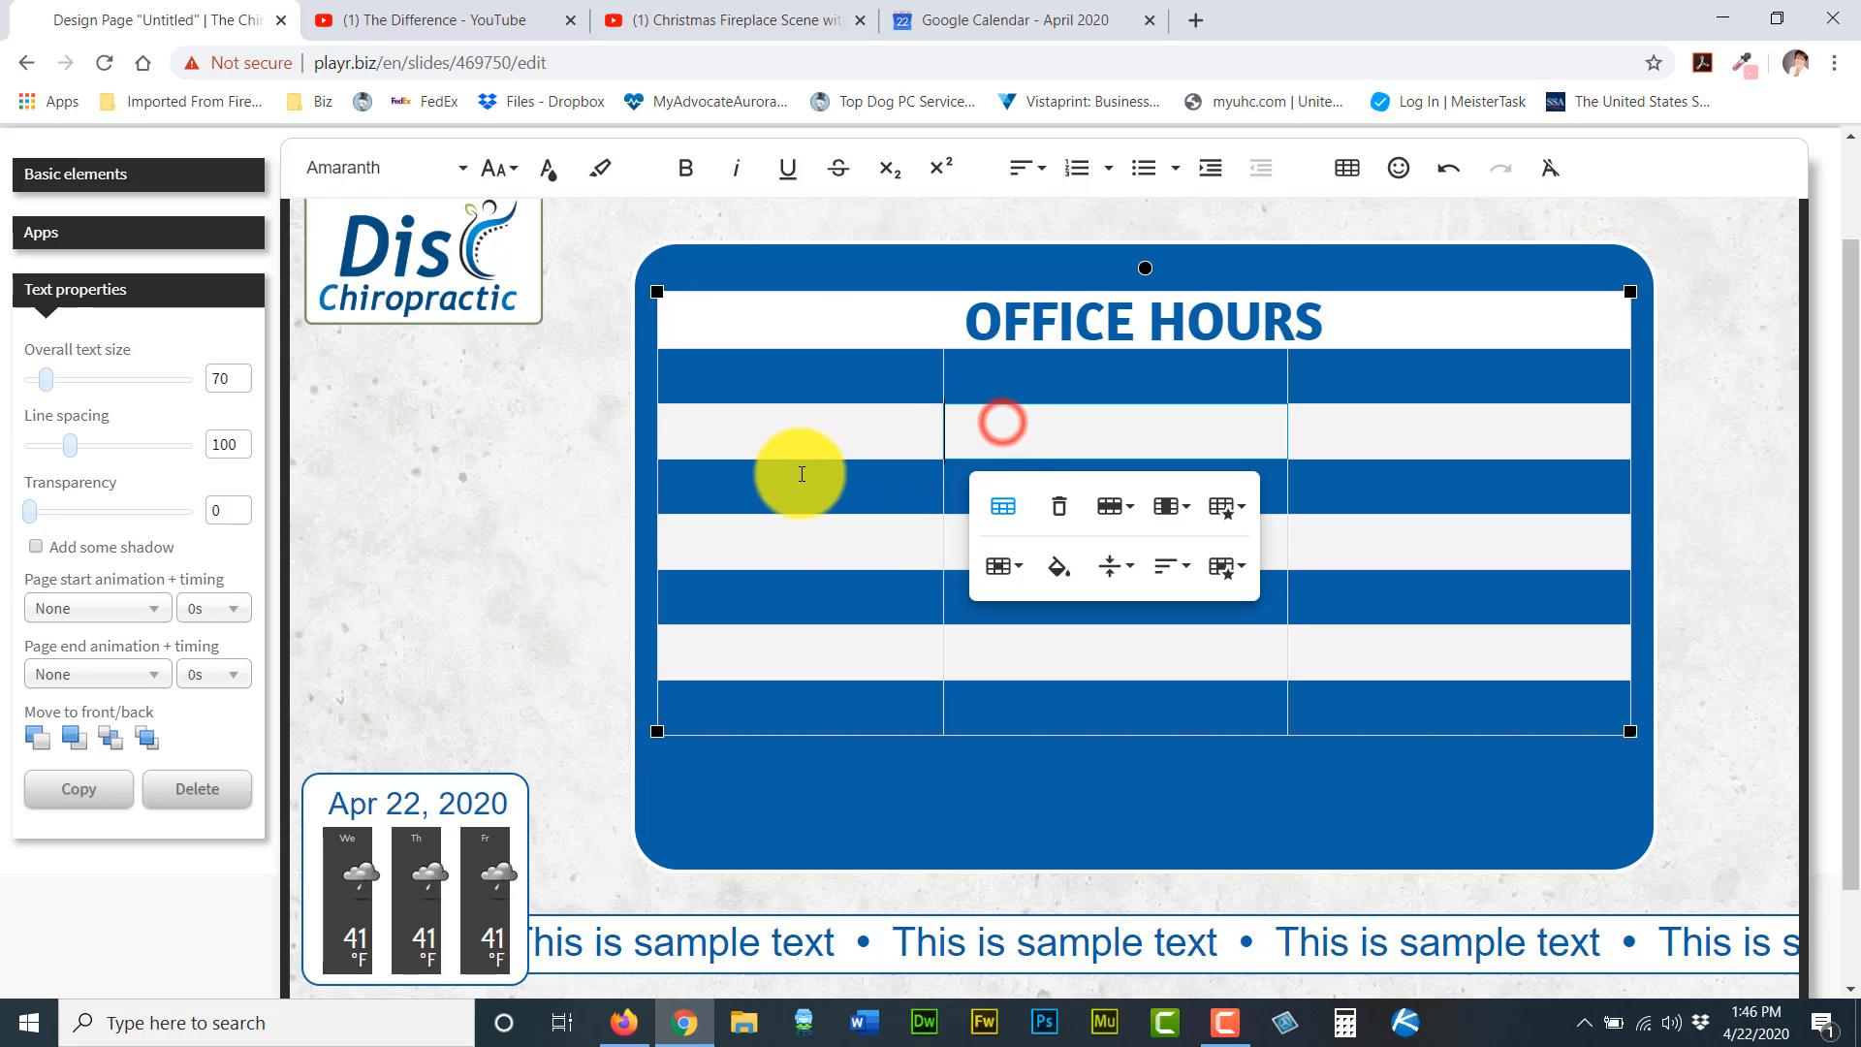
left_click(734, 430)
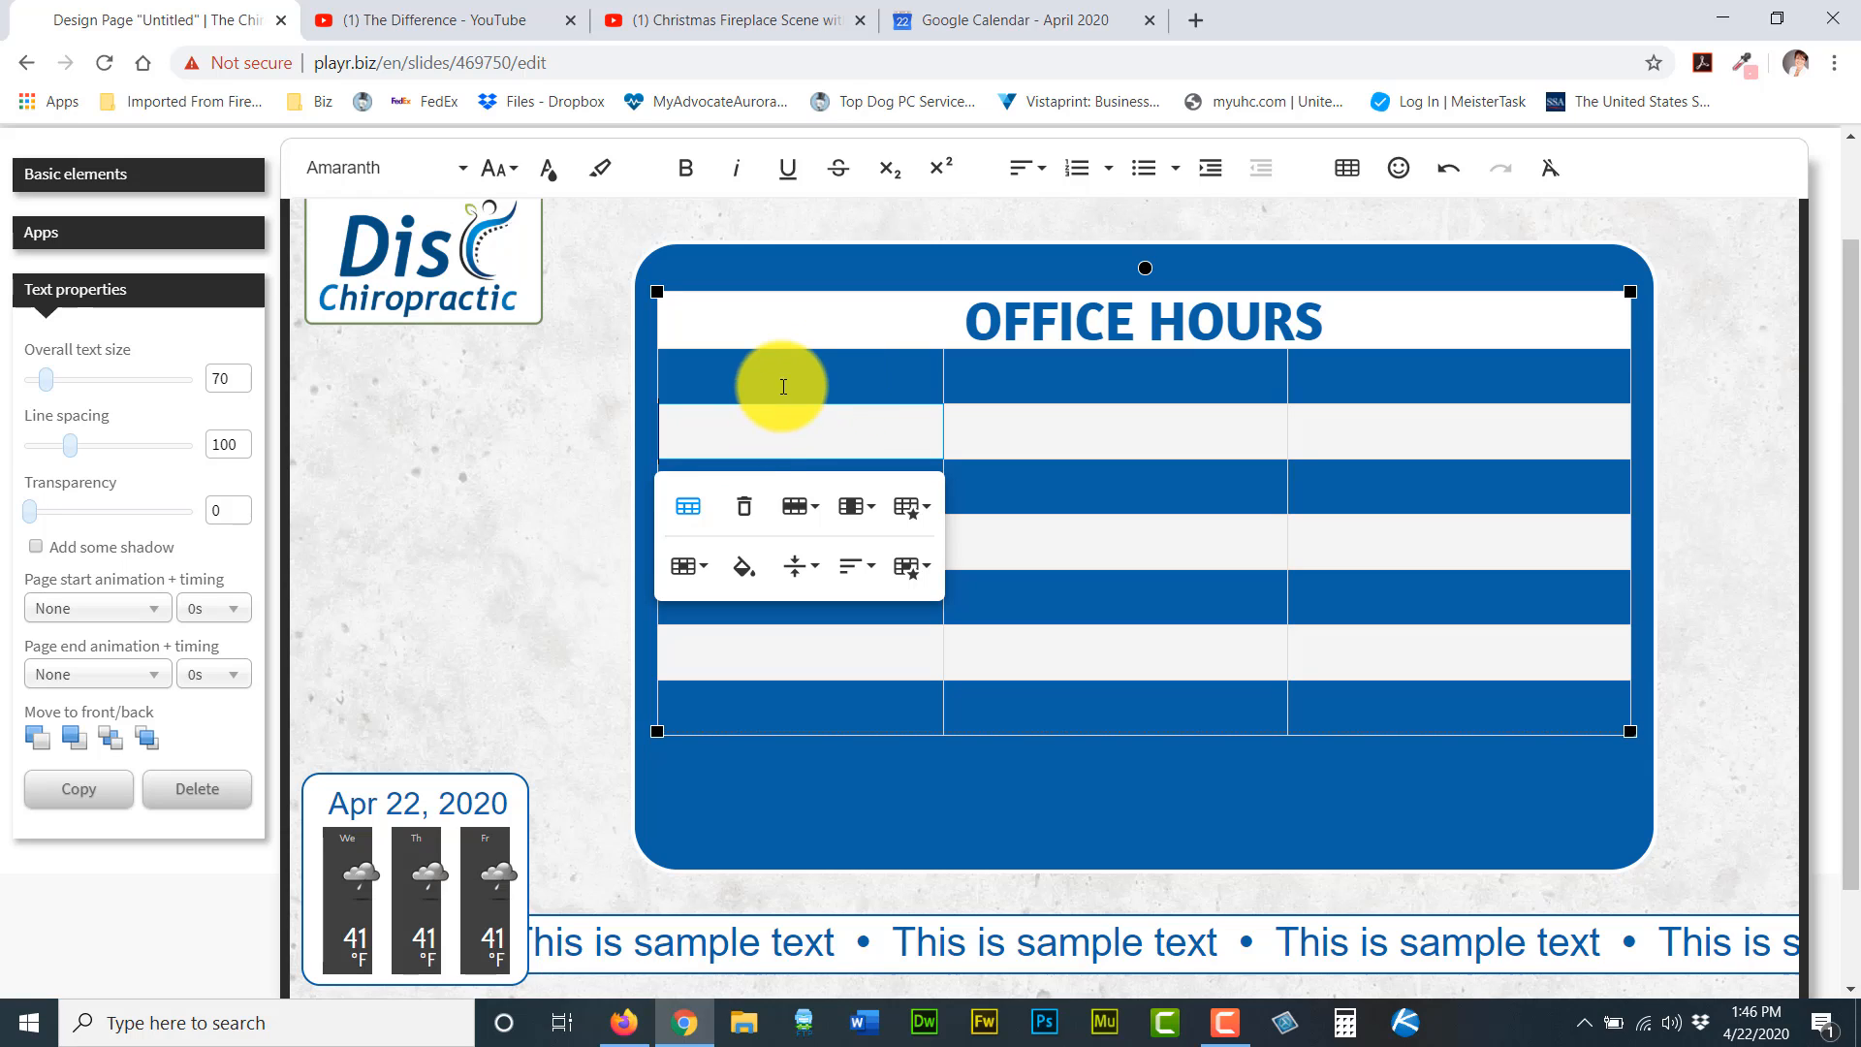
Fill the table's first column with the day names MON, TUE, WED, THUR, FRI, SAT and SUN, one per row.
left_click(764, 433)
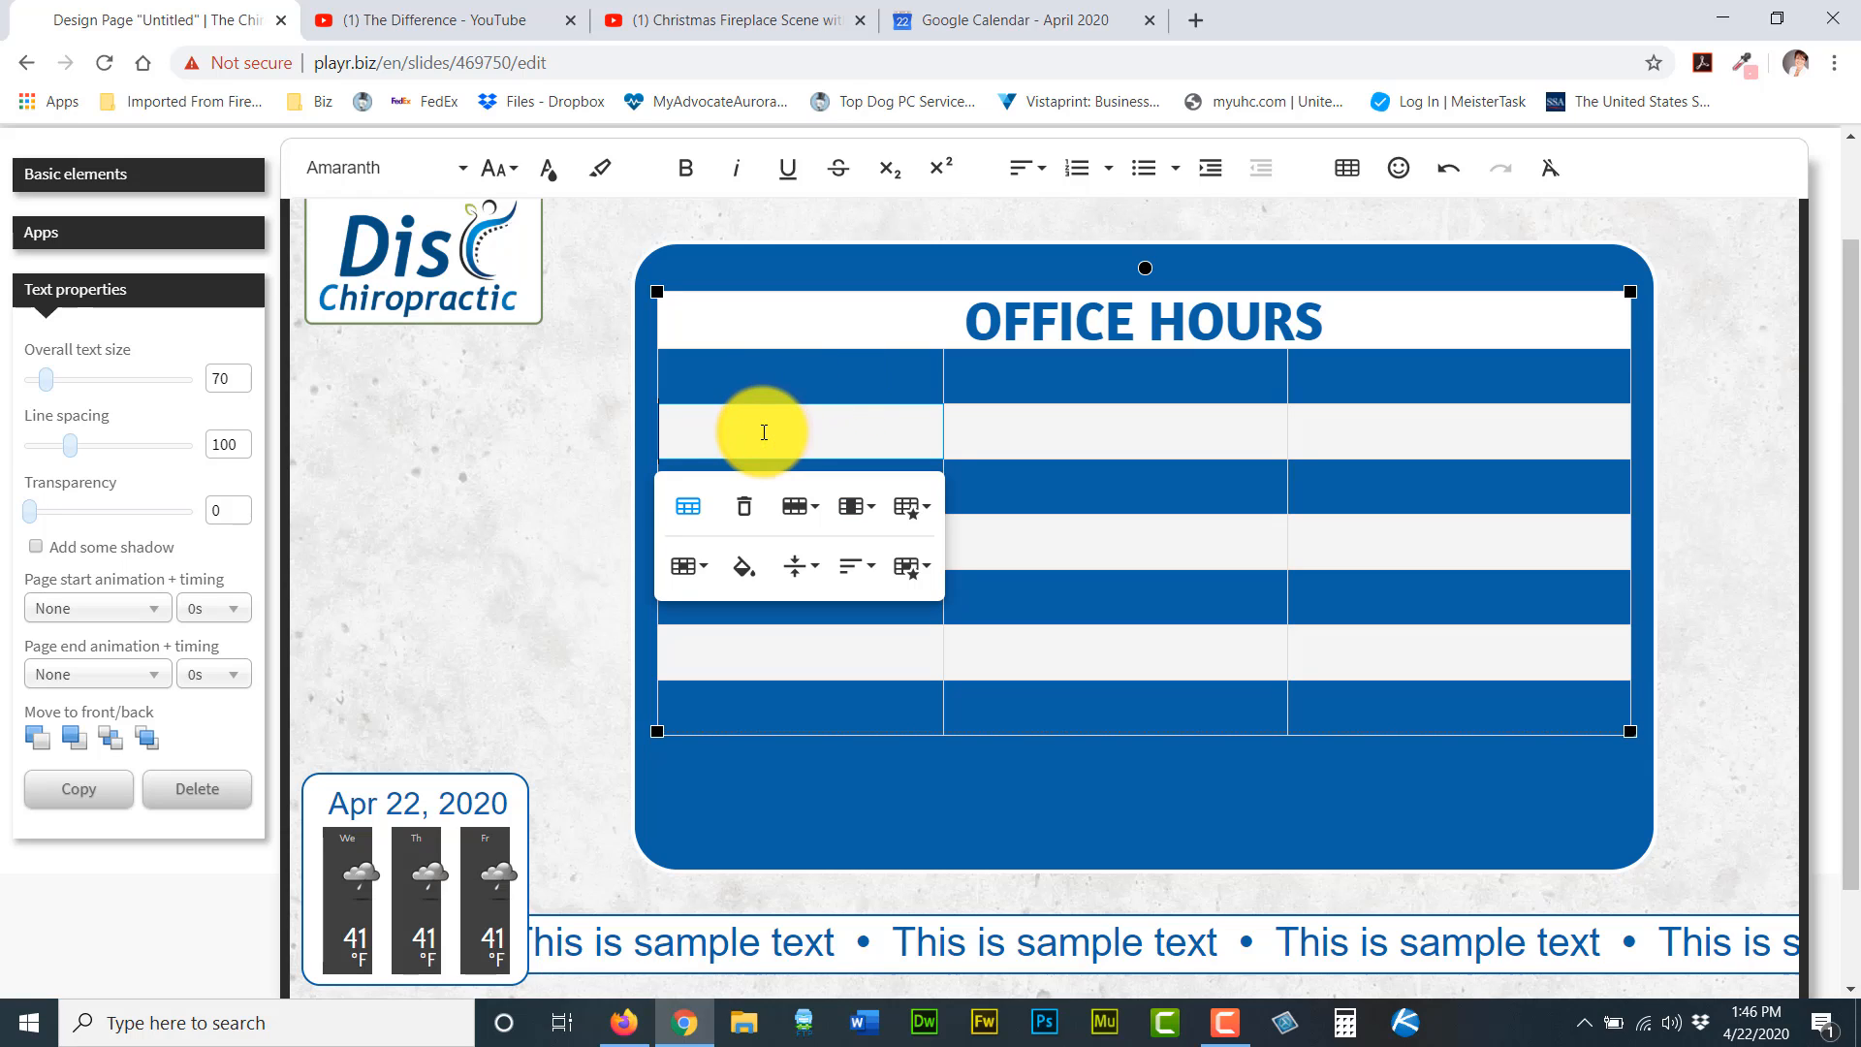
type("TUE")
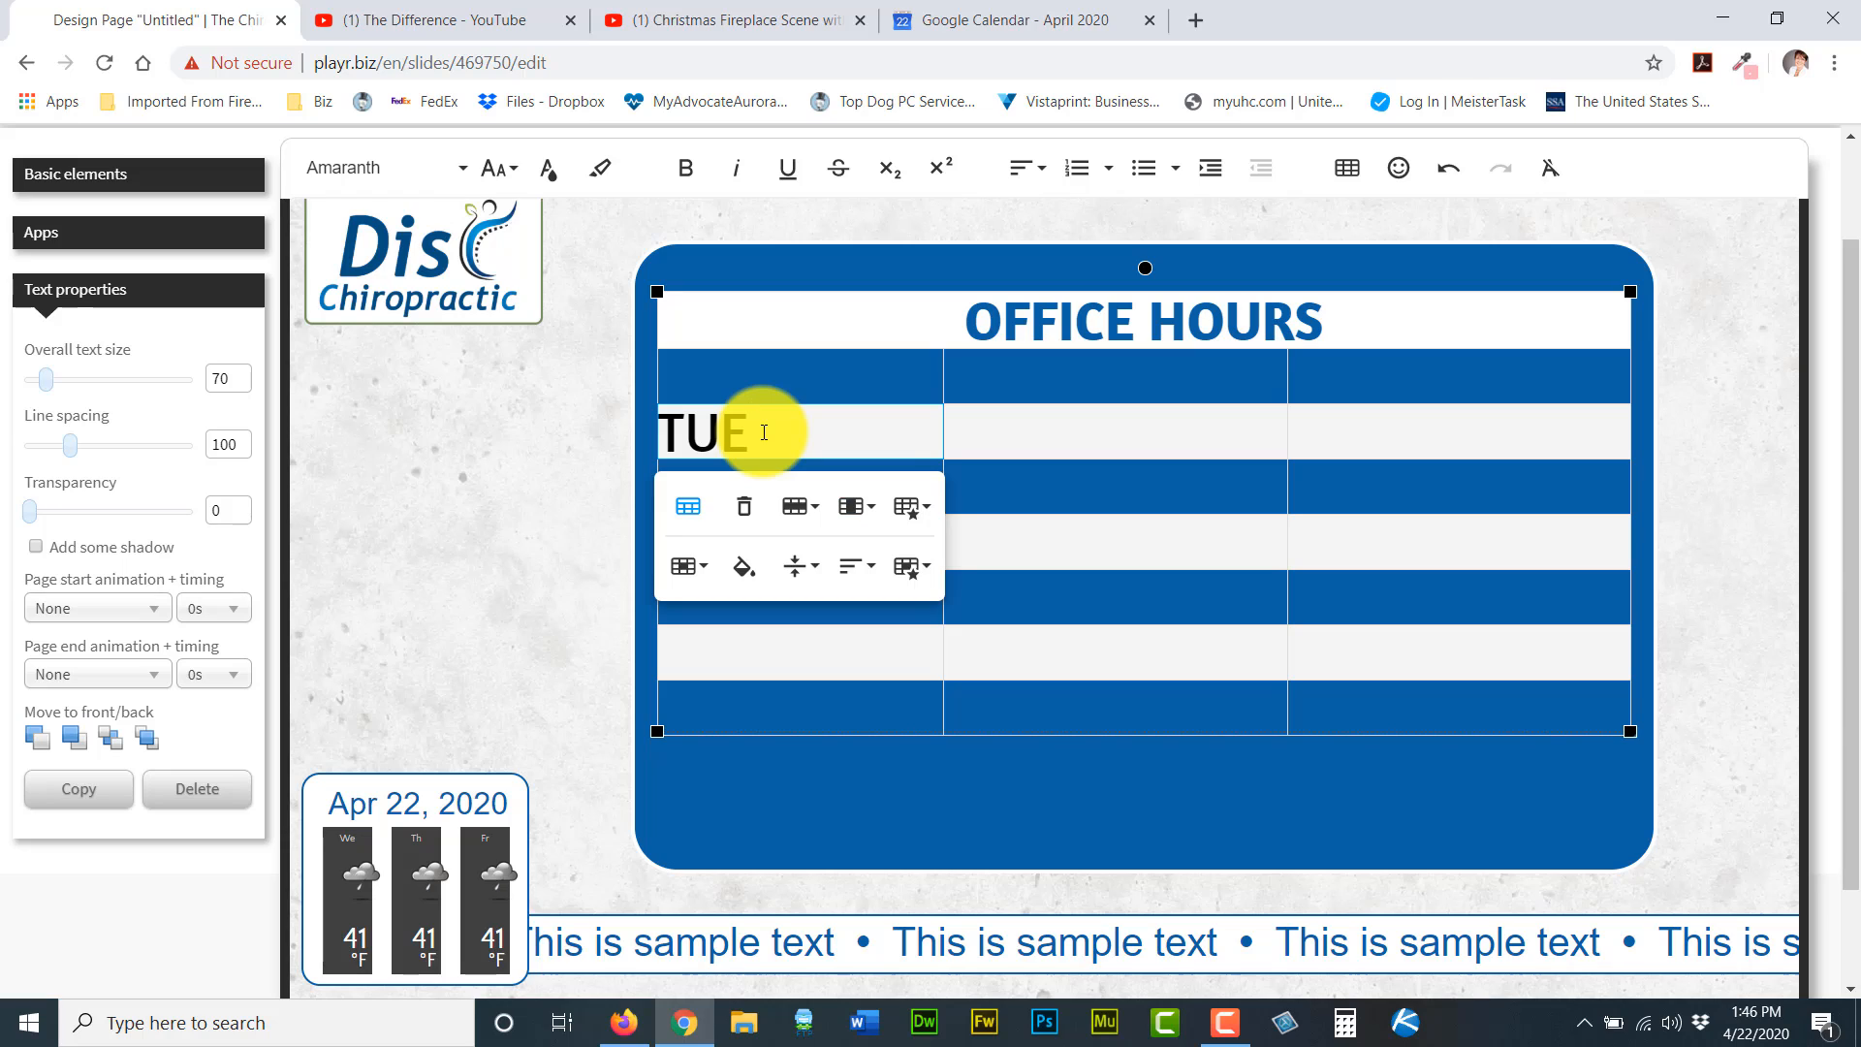
left_click(752, 368)
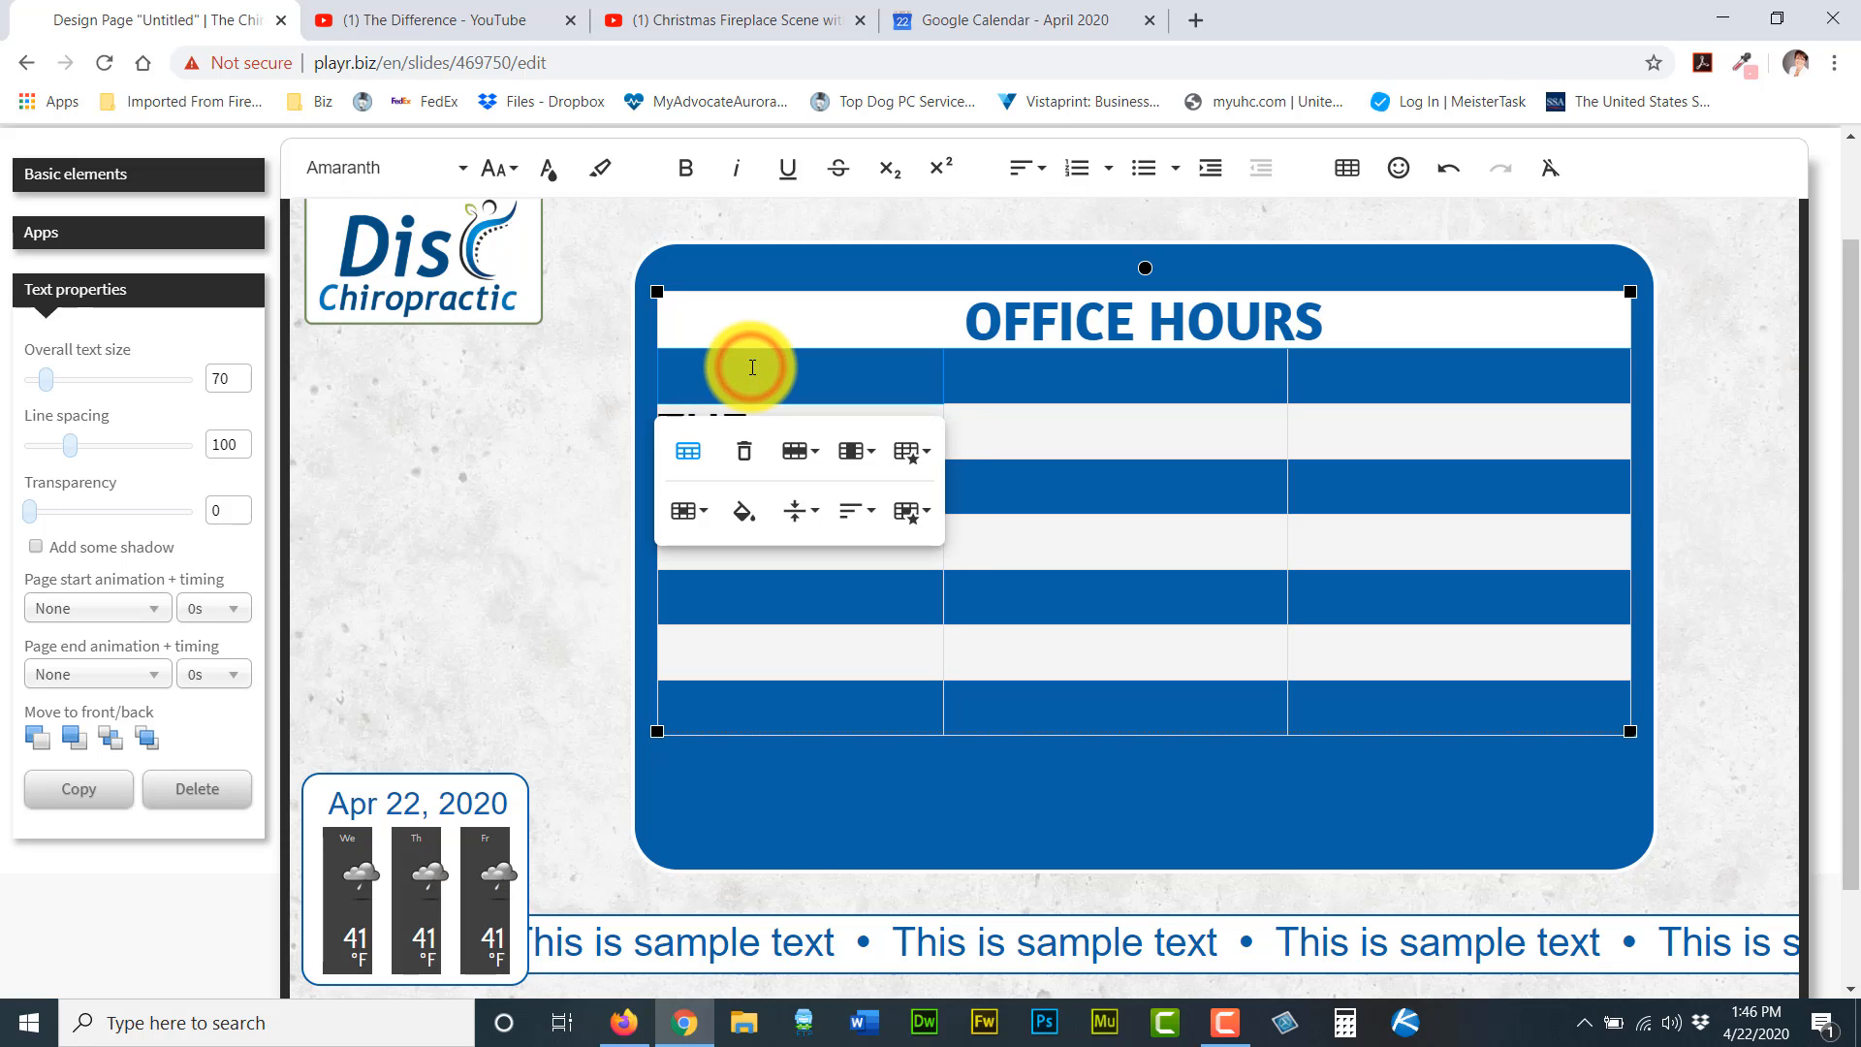
type("MON")
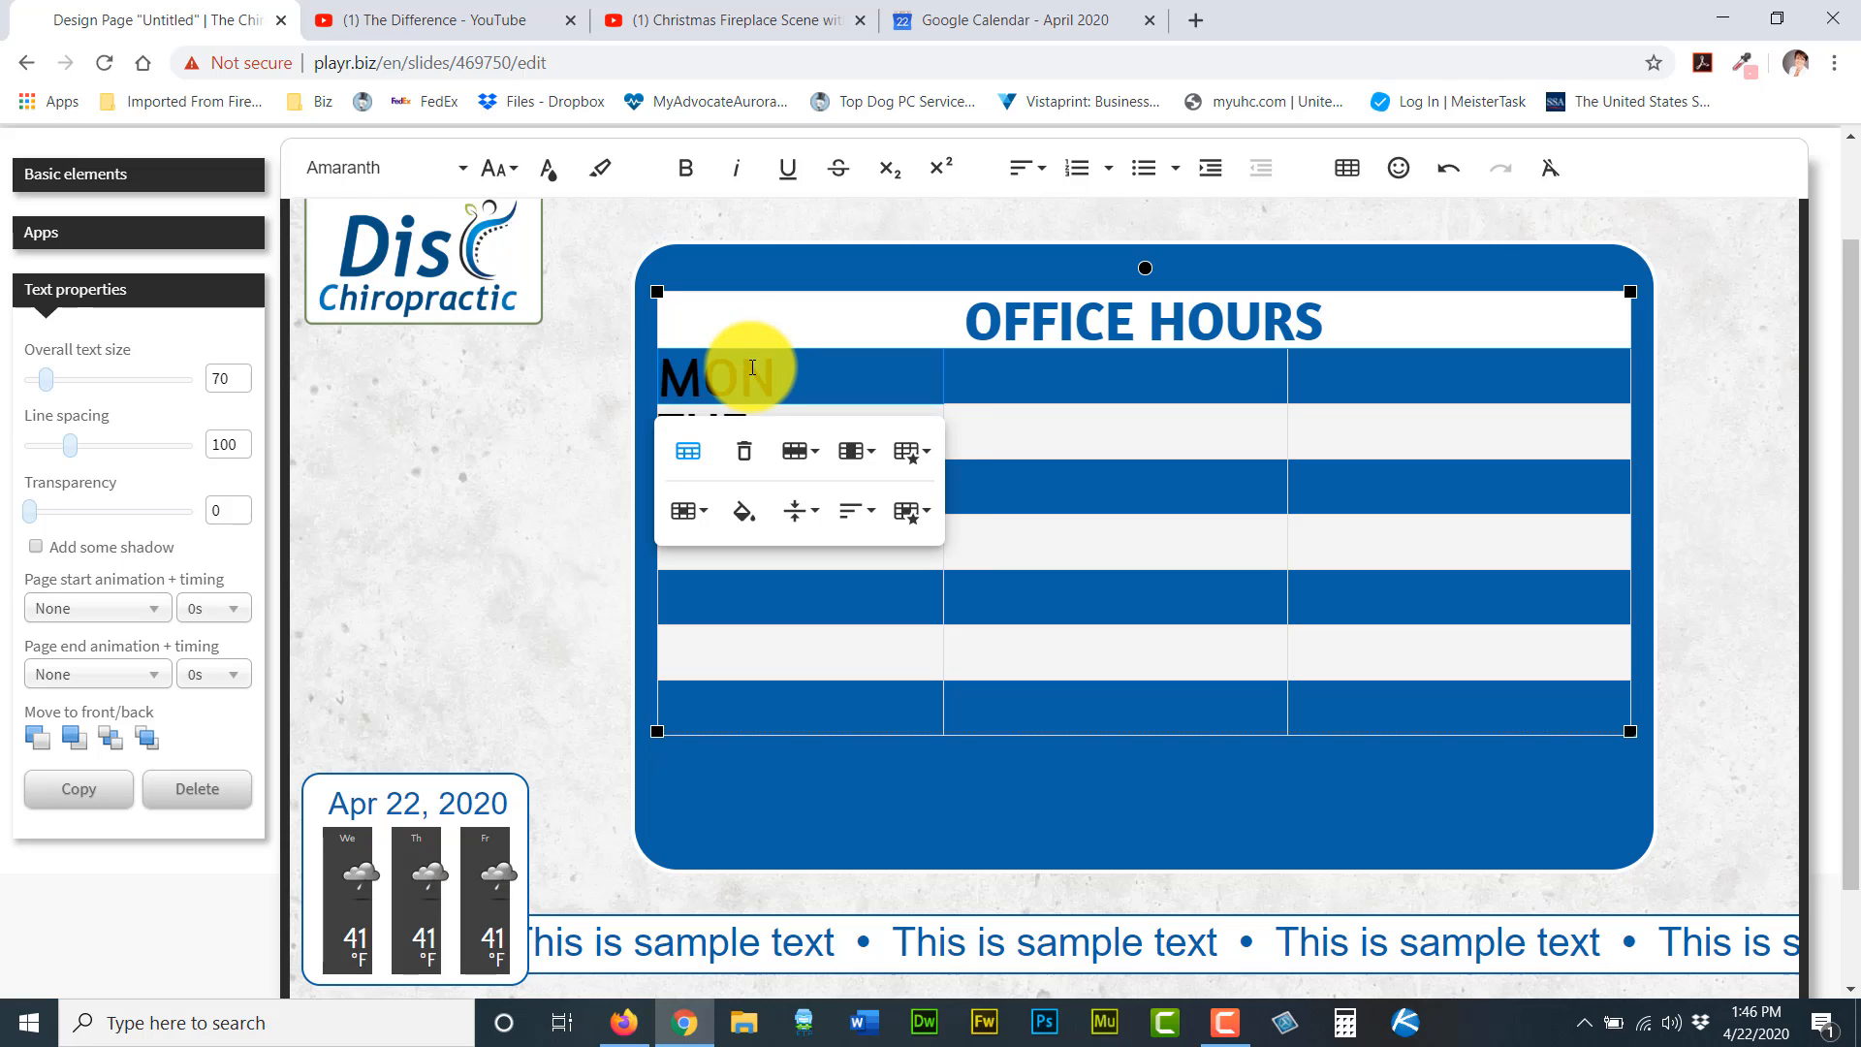
left_click(985, 501)
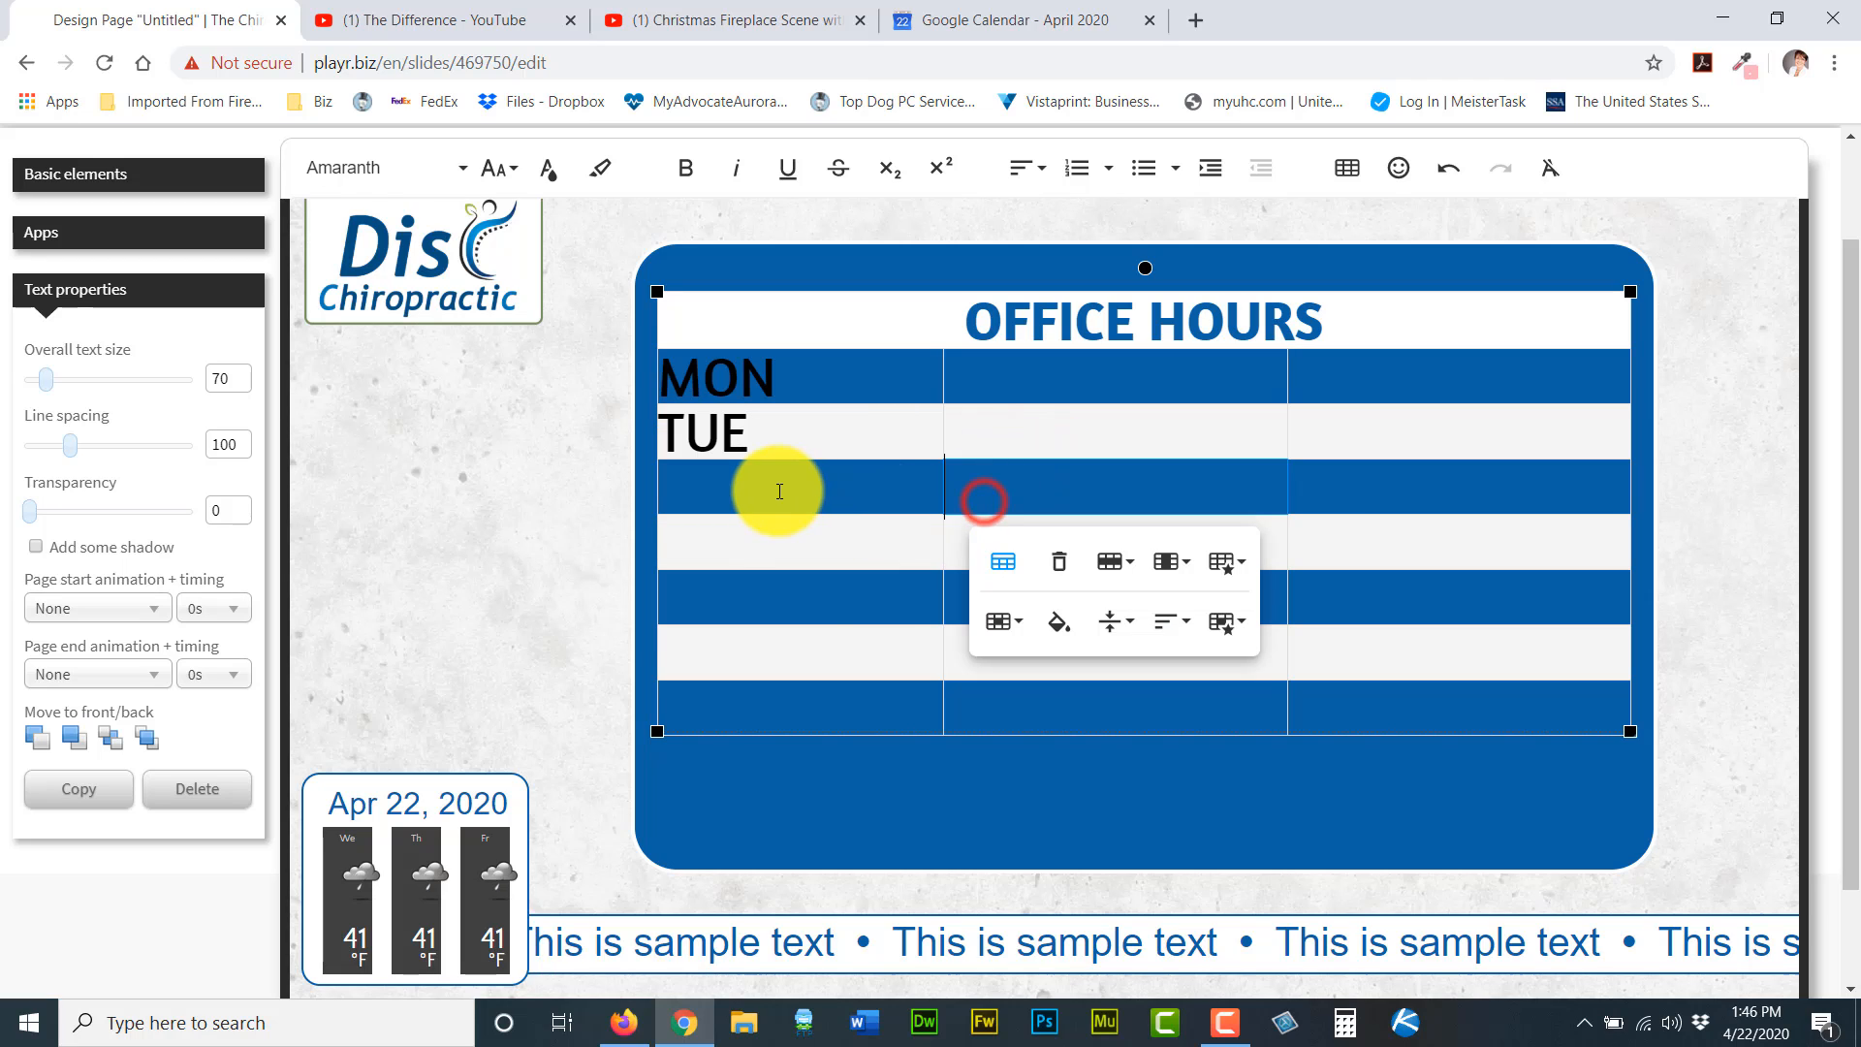
left_click(773, 492)
type("WED")
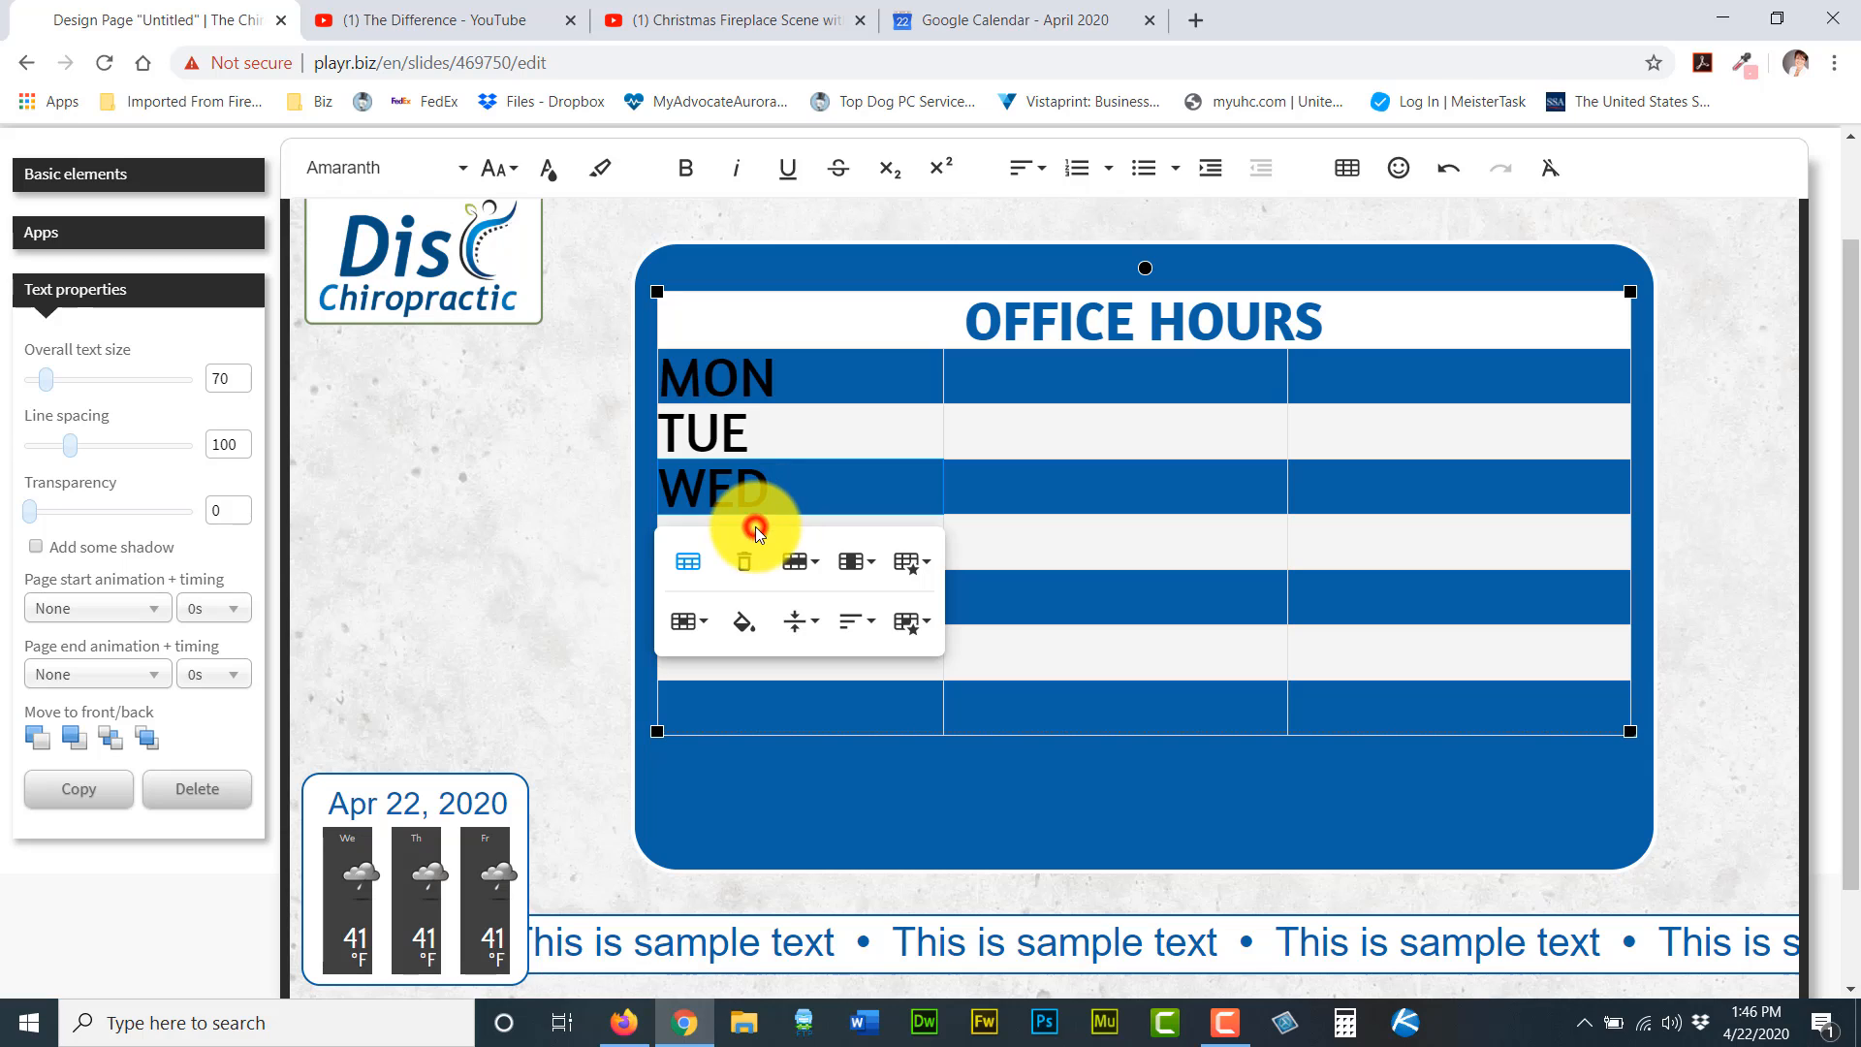
left_click(757, 521)
type("THUR")
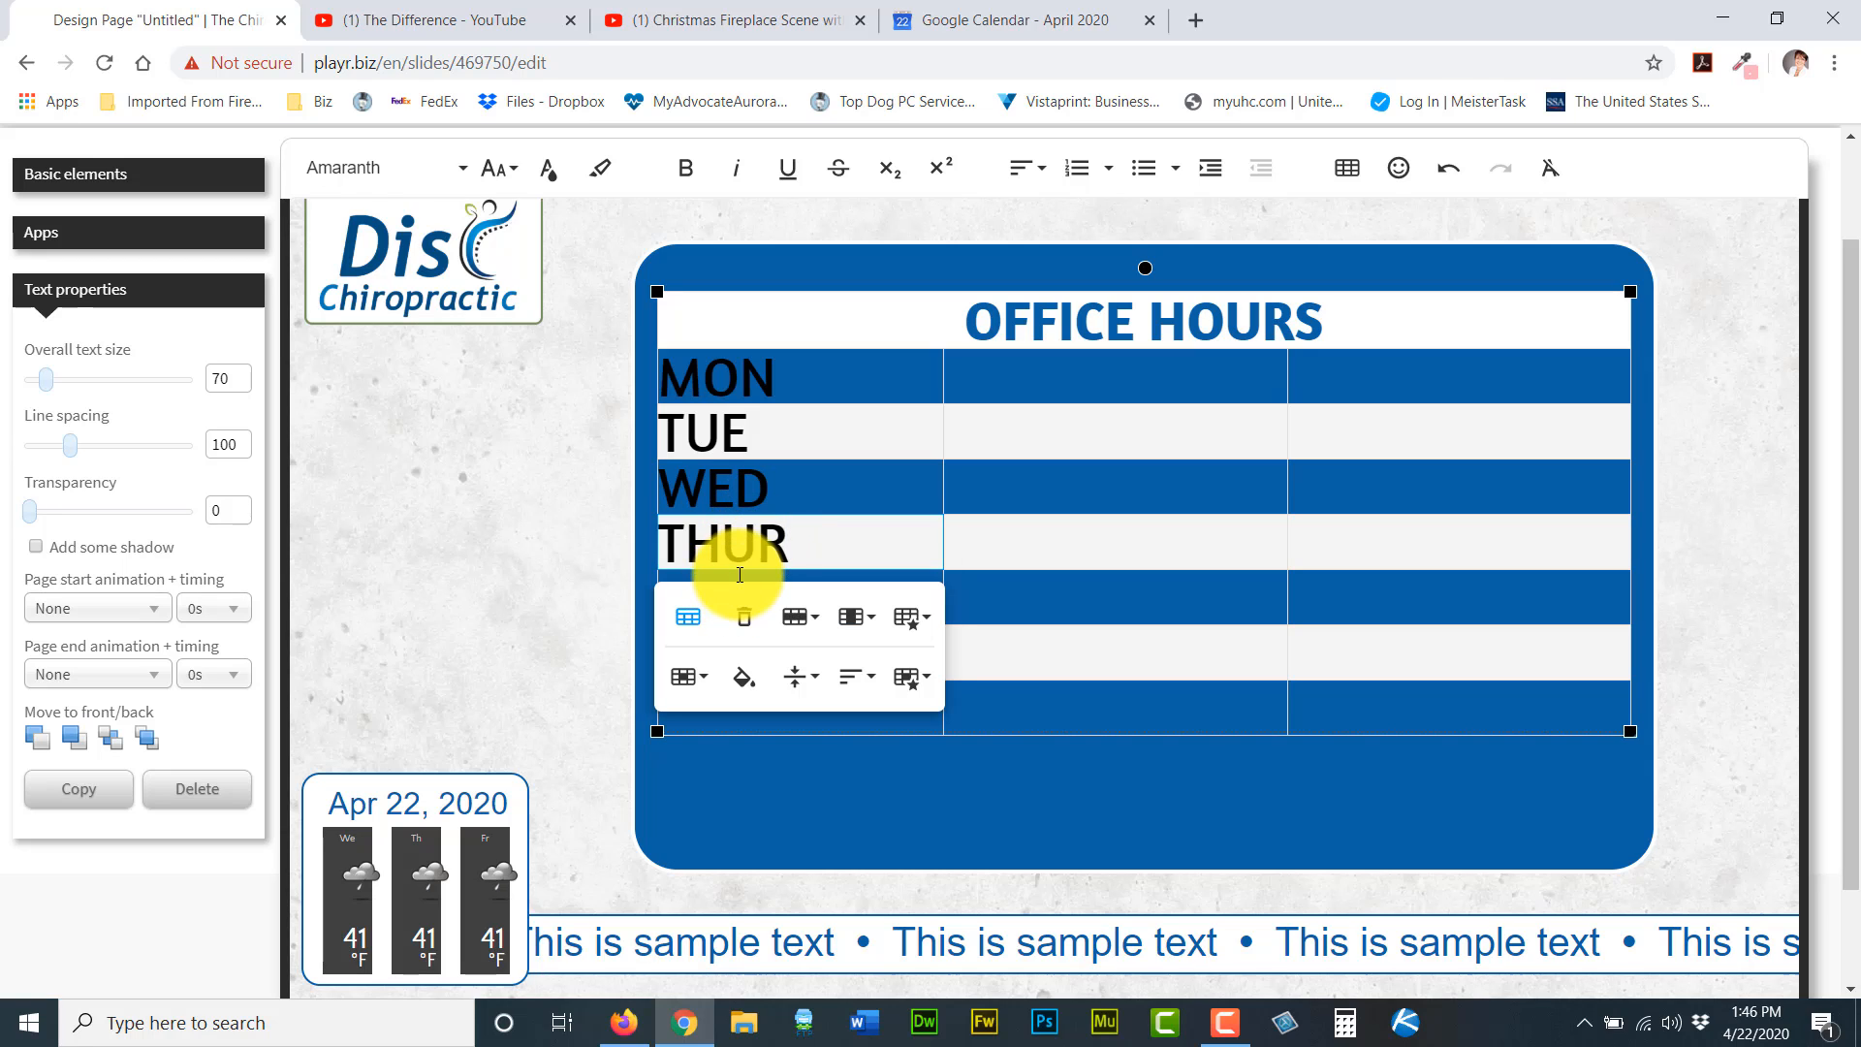
left_click(738, 574)
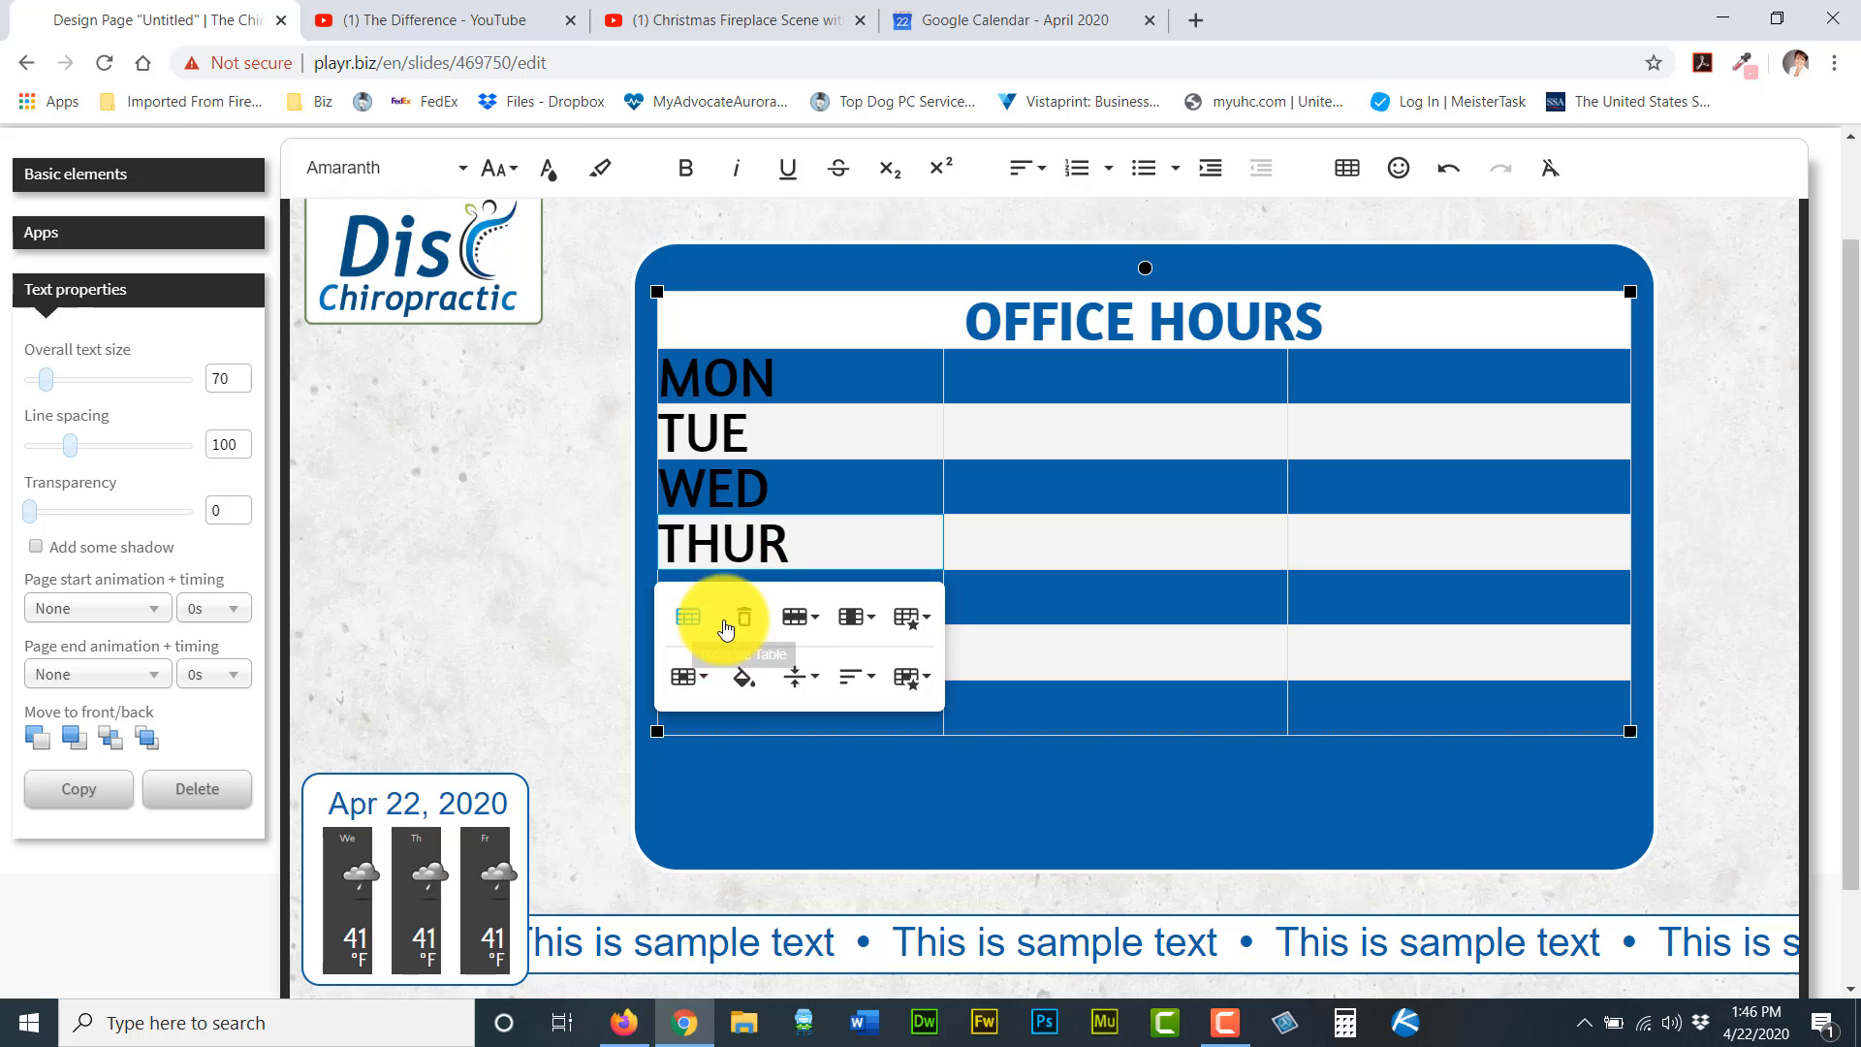
left_click(894, 595)
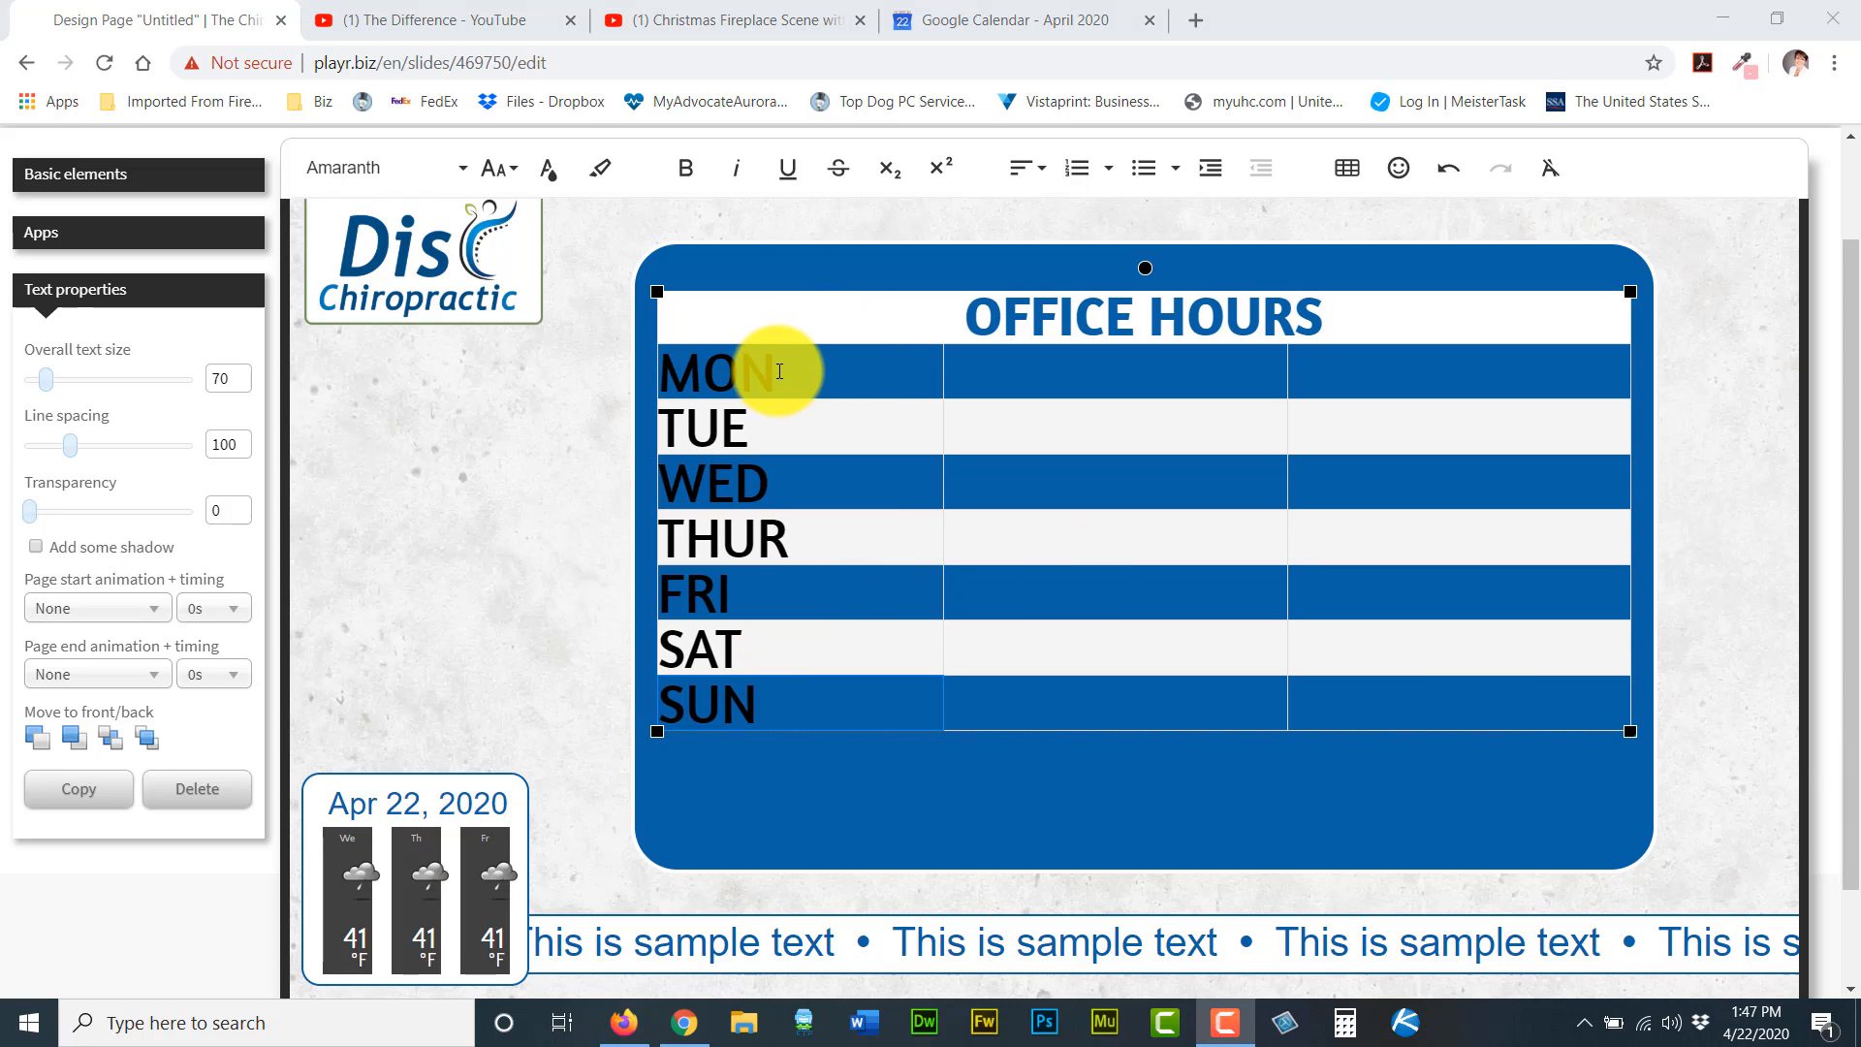
Change the text color of MON and WED to white.
left_click_drag(776, 364, 673, 383)
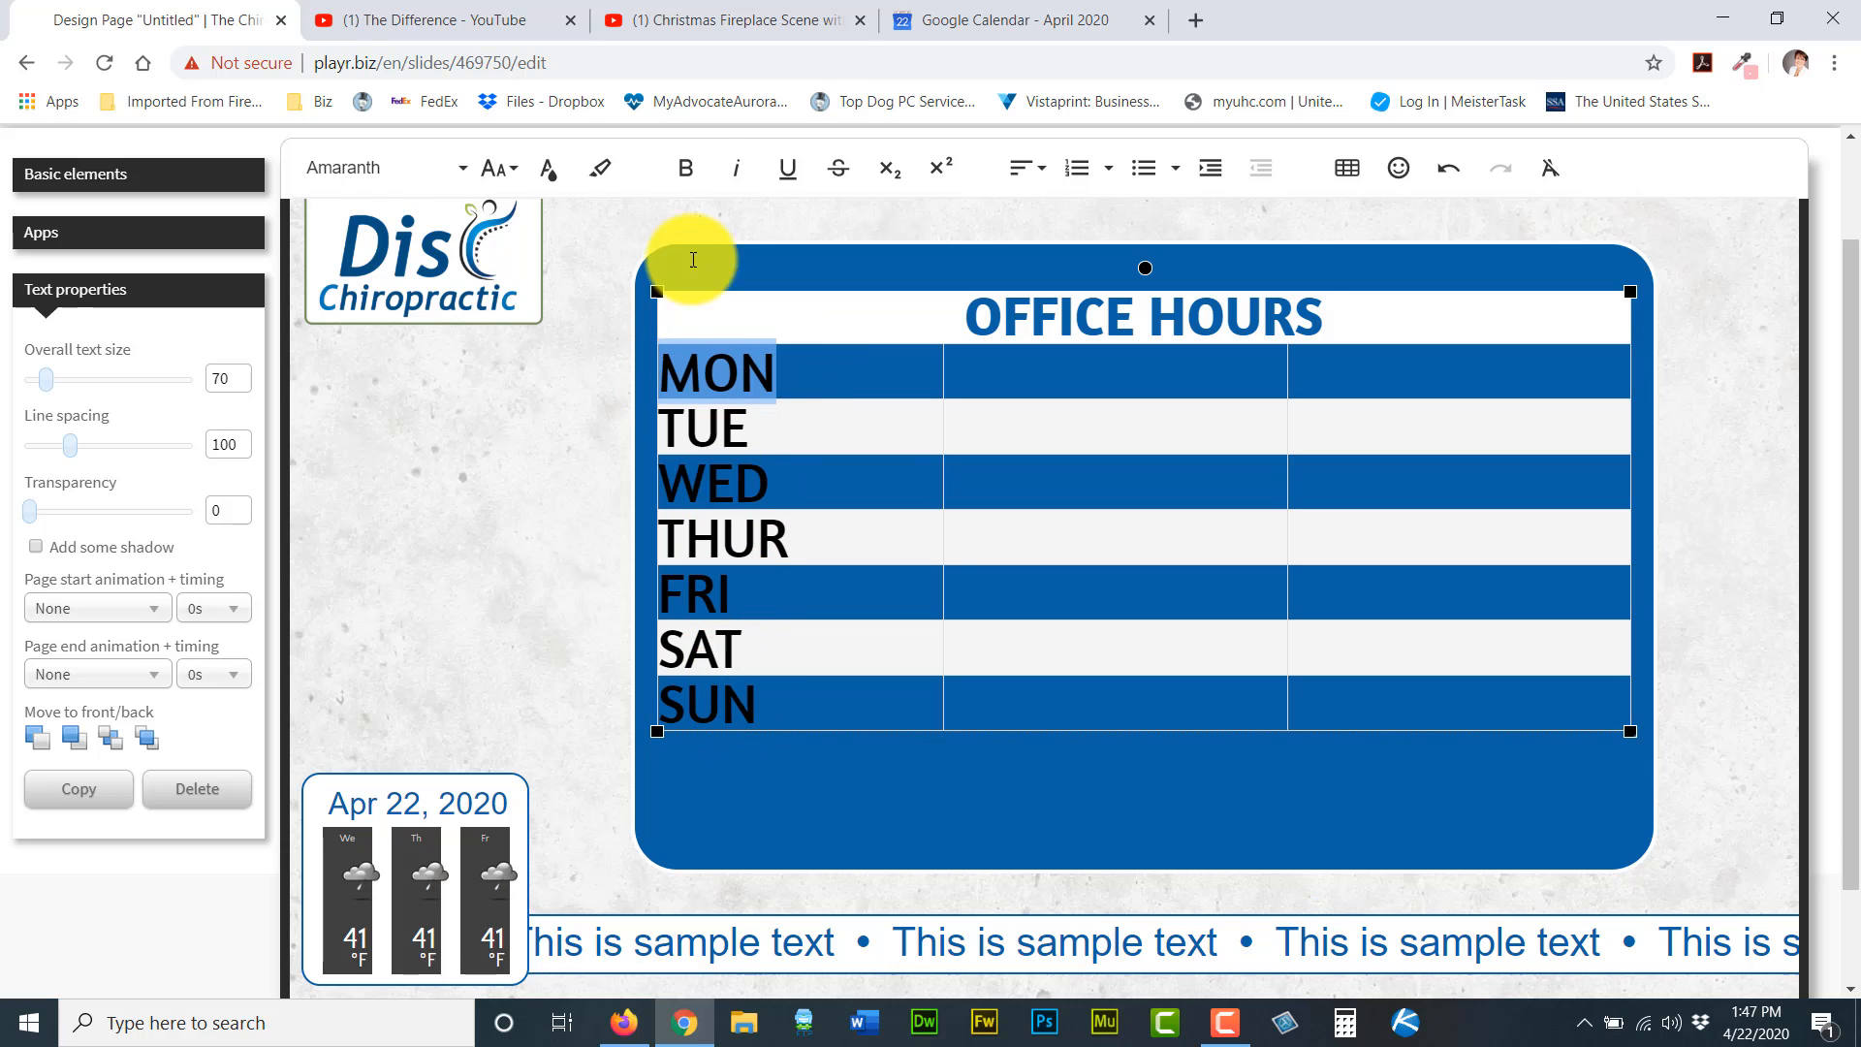
left_click(549, 171)
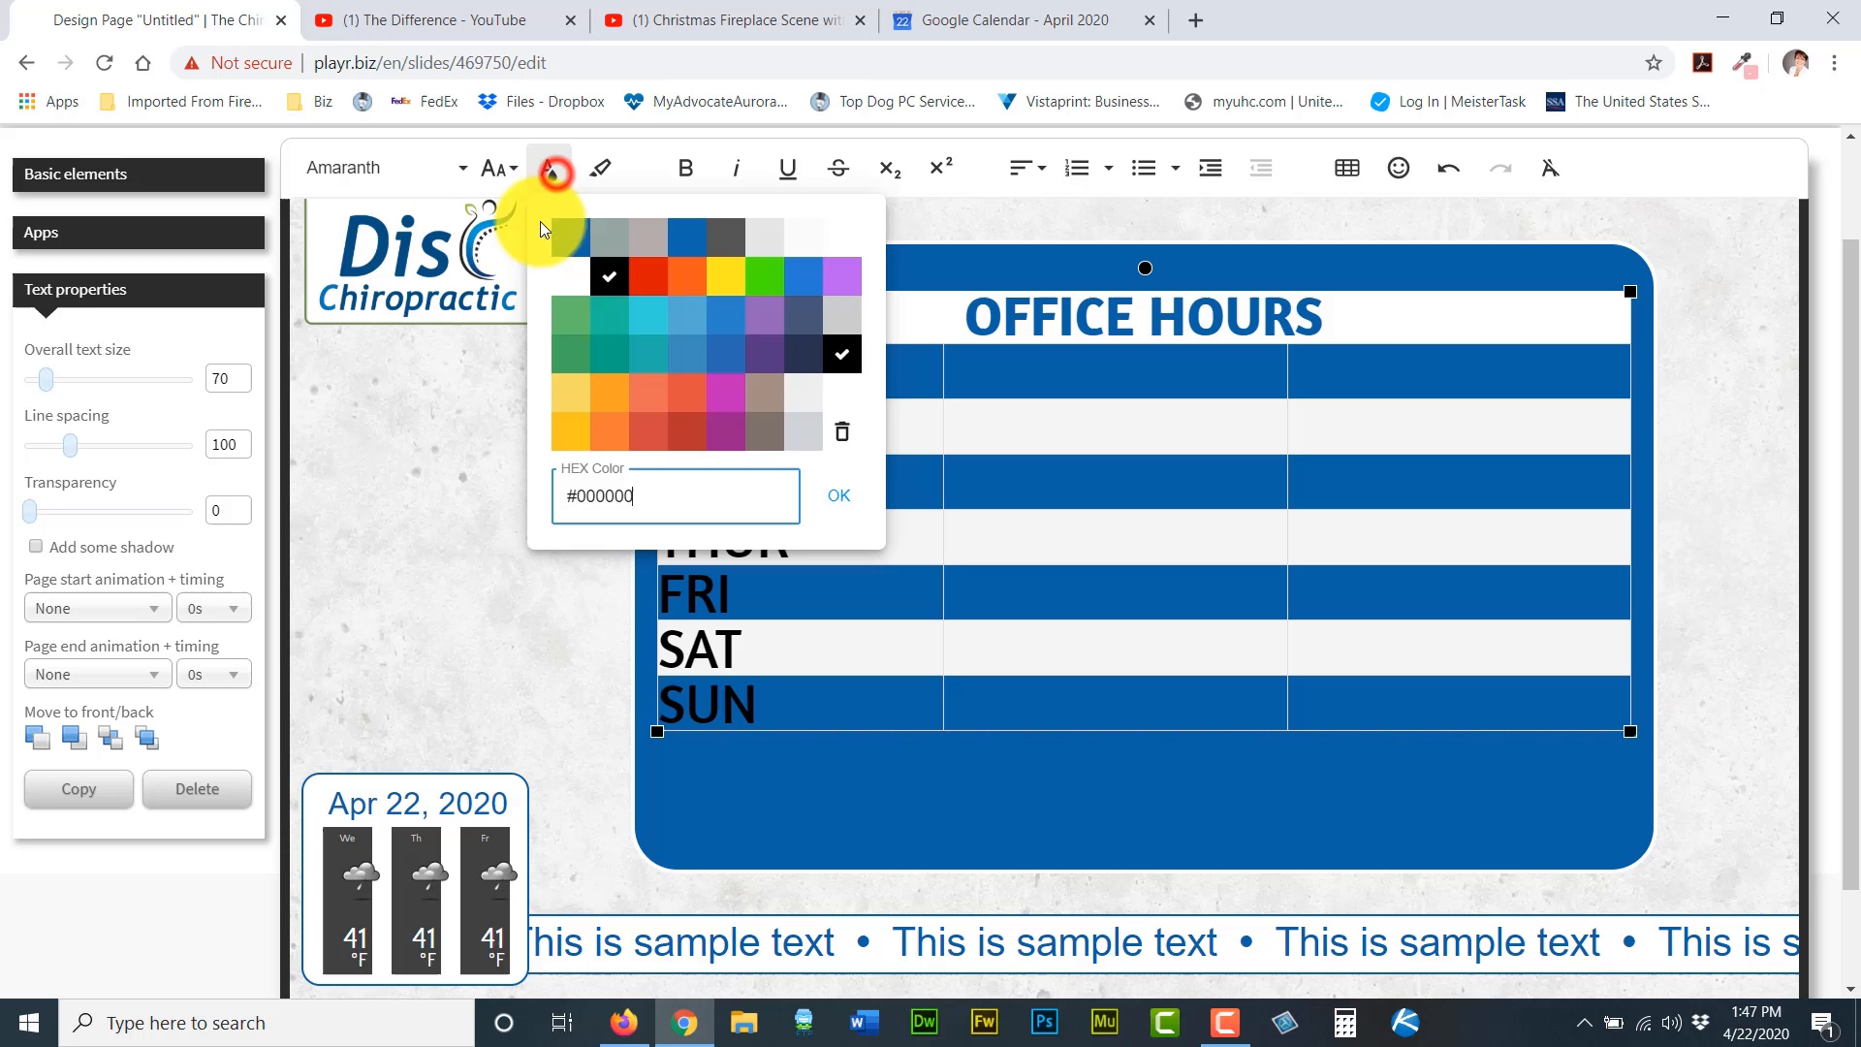
left_click(570, 276)
left_click(758, 482)
left_click(765, 486)
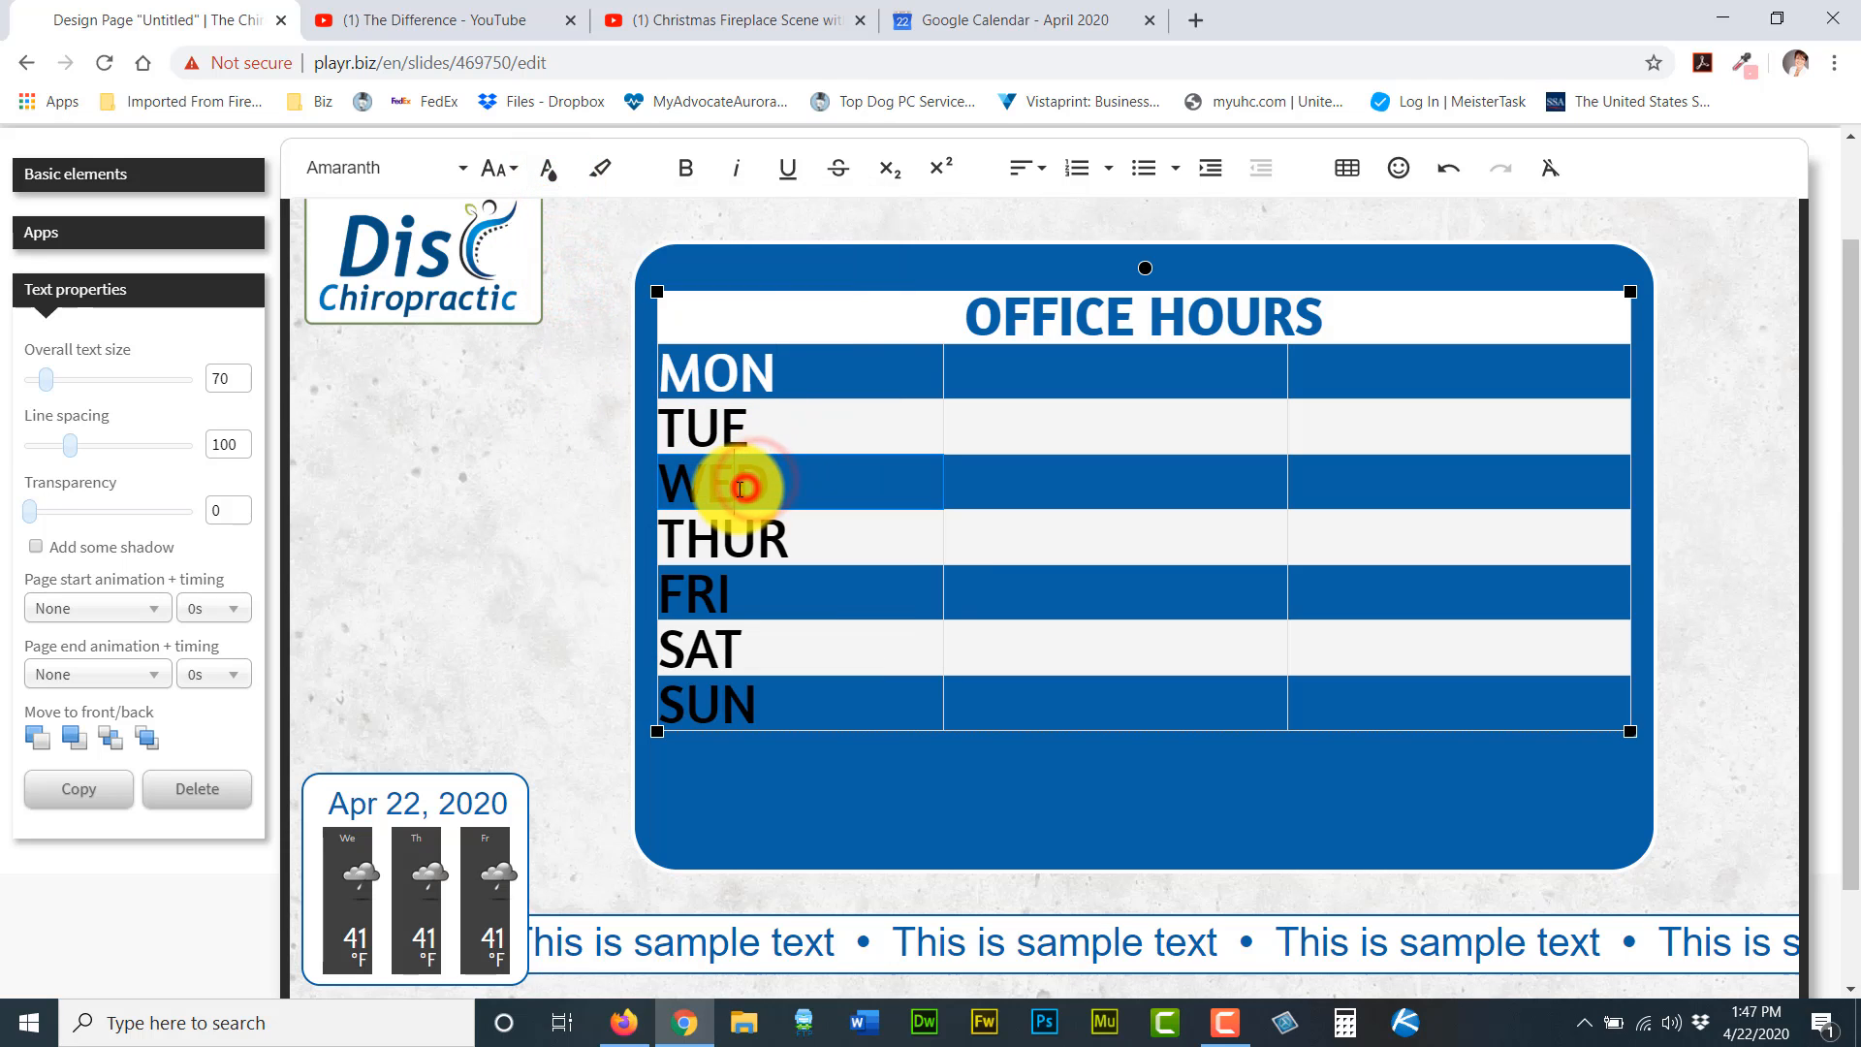
left_click_drag(773, 486, 674, 489)
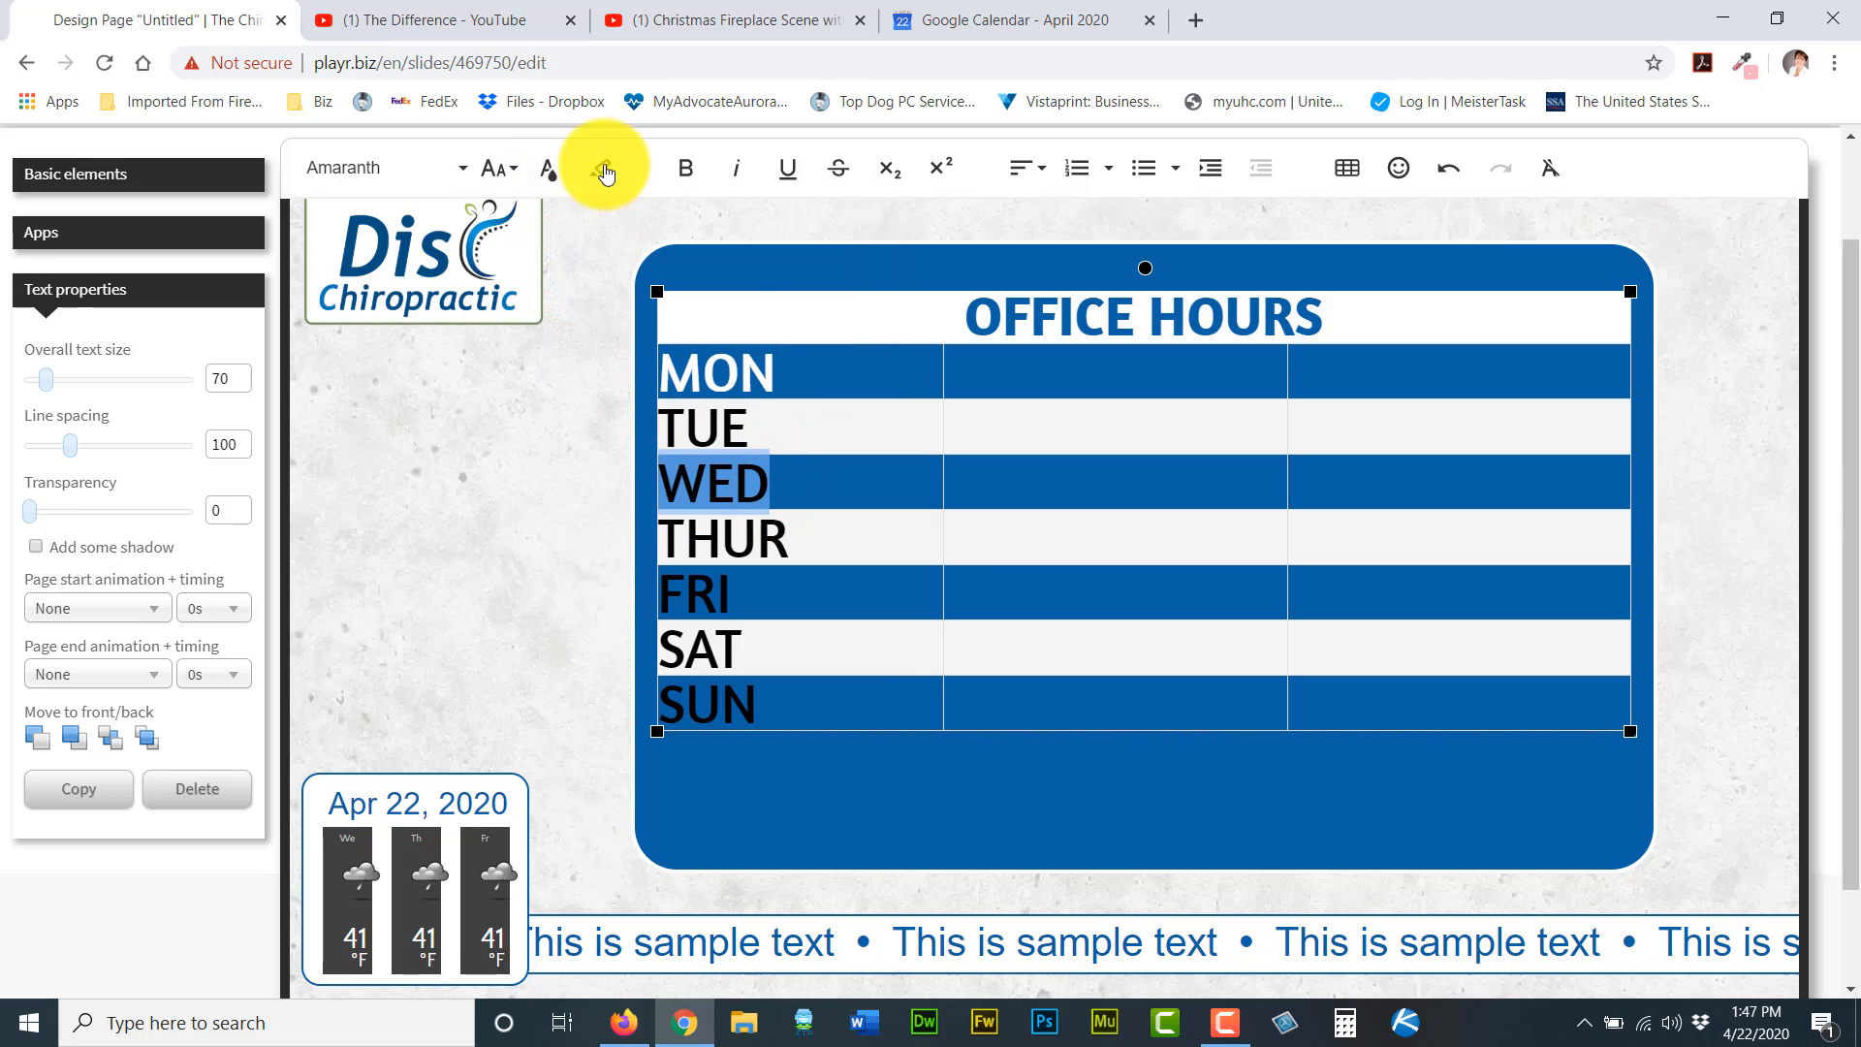
left_click(549, 169)
left_click(570, 279)
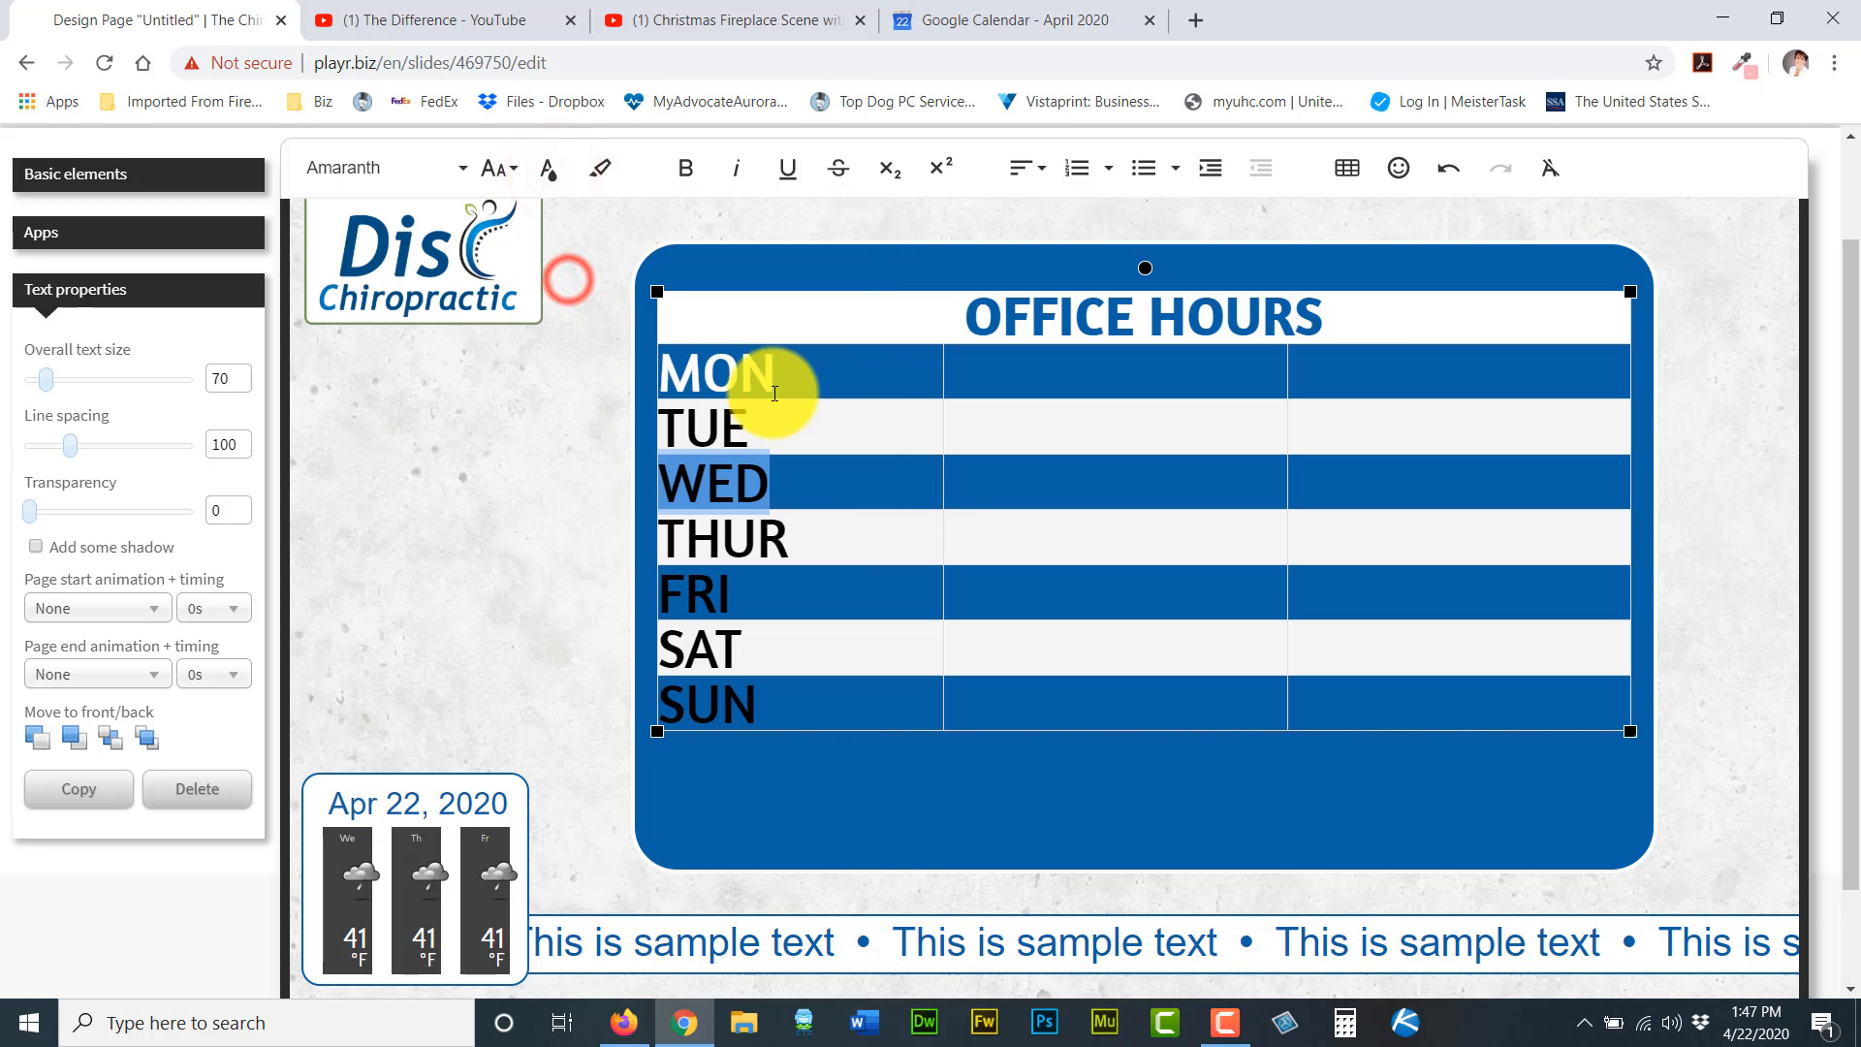
Change the text color of TUE to the blue that matches the OFFICE HOURS heading.
left_click(739, 427)
left_click_drag(756, 424, 682, 427)
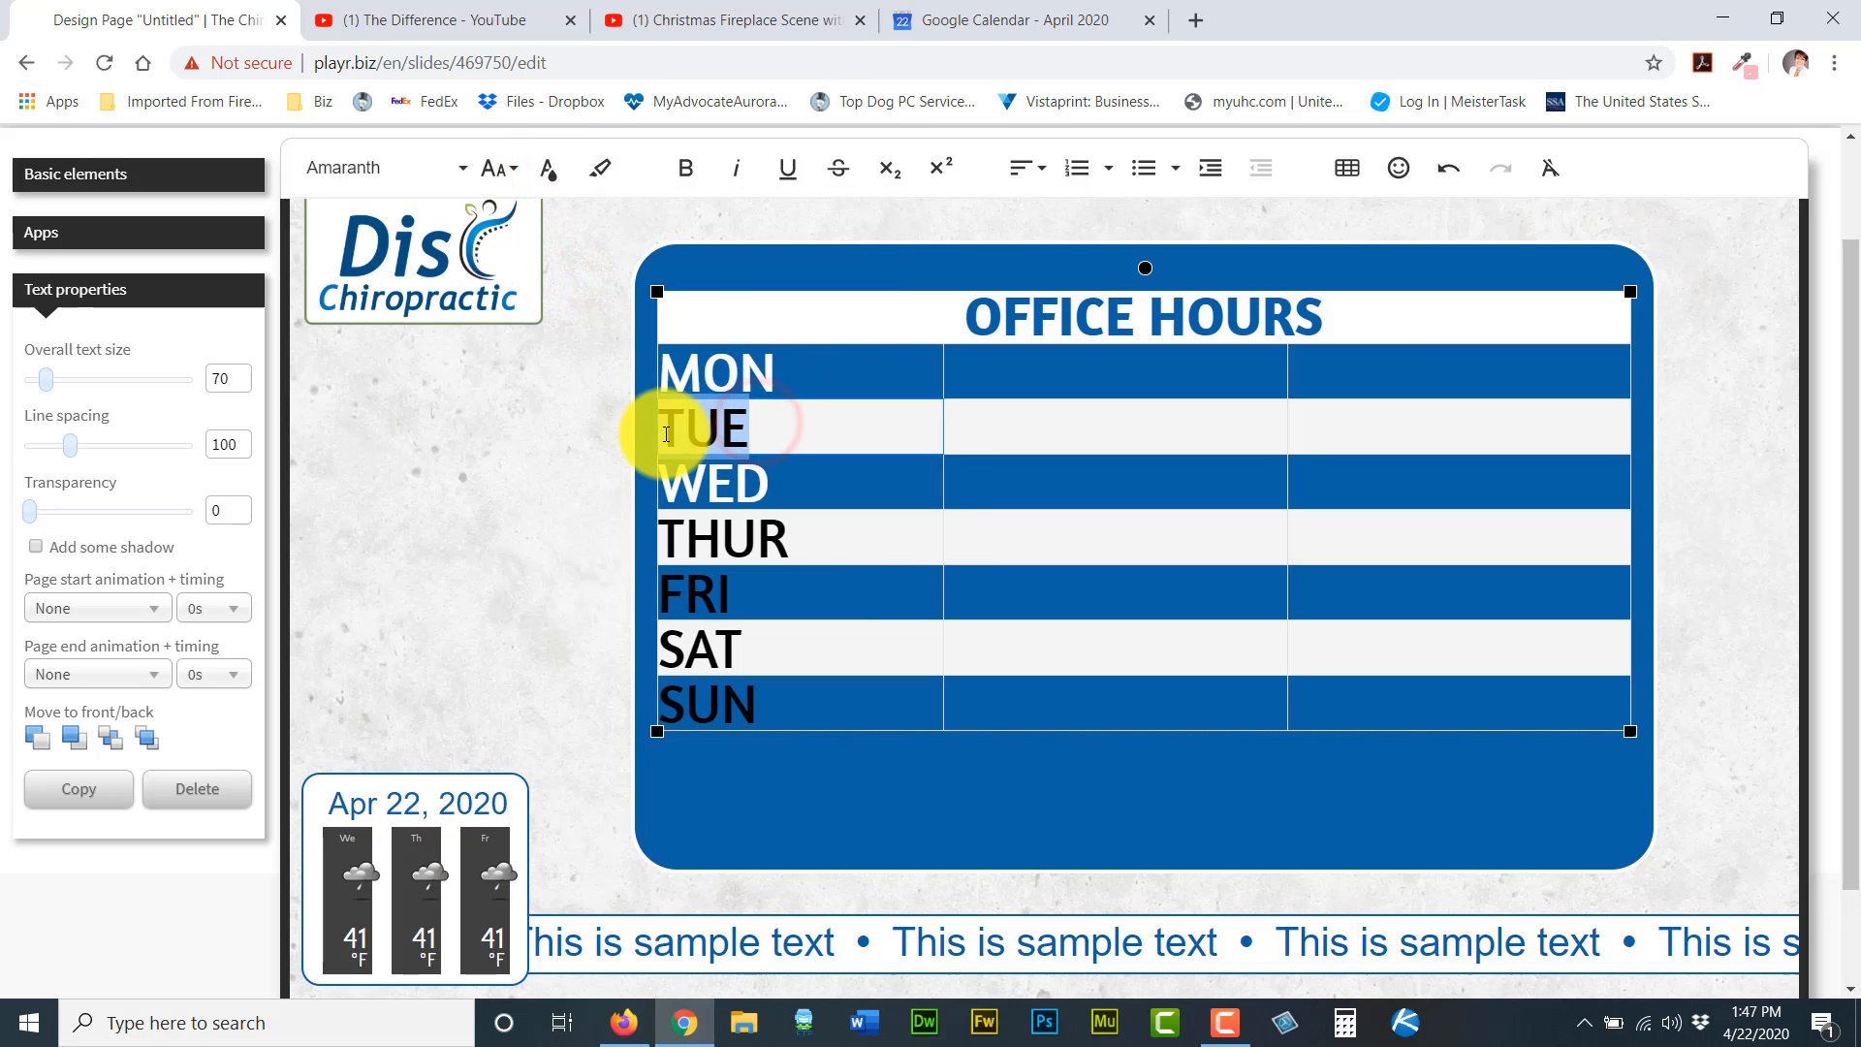
left_click(549, 169)
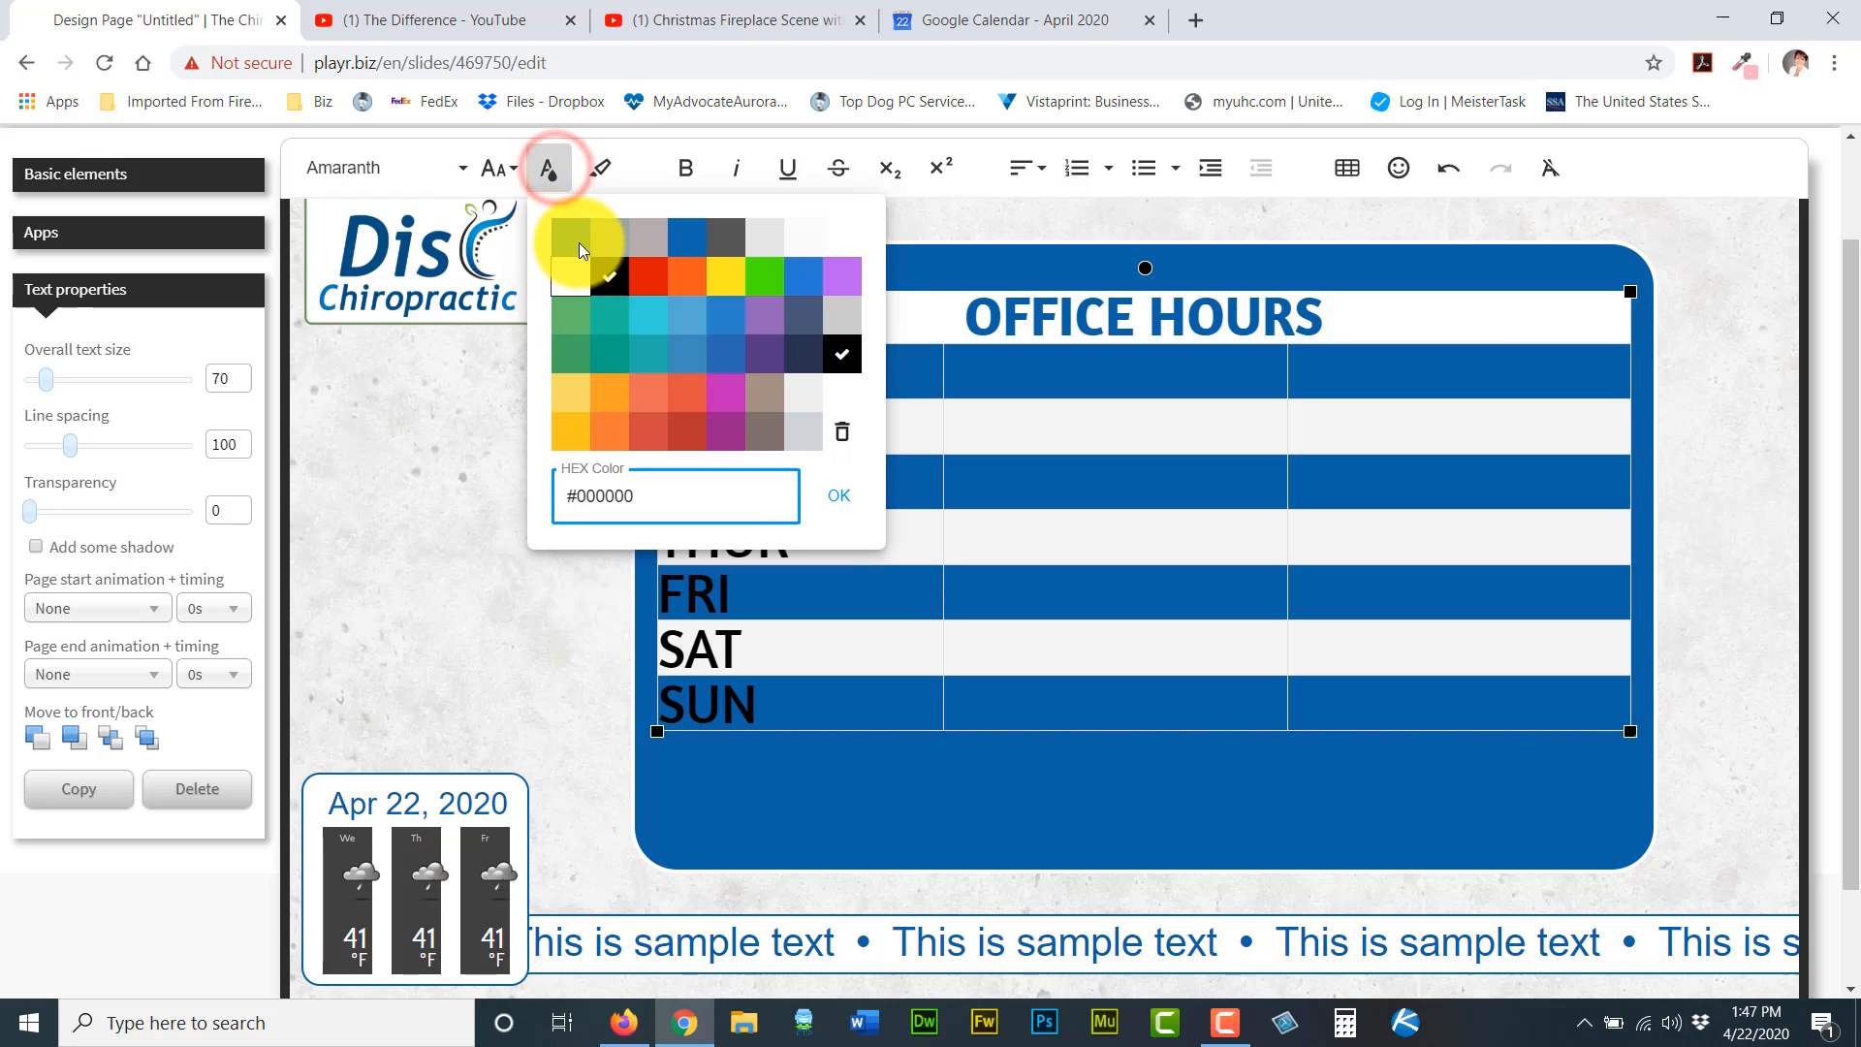
left_click(570, 239)
left_click(810, 467)
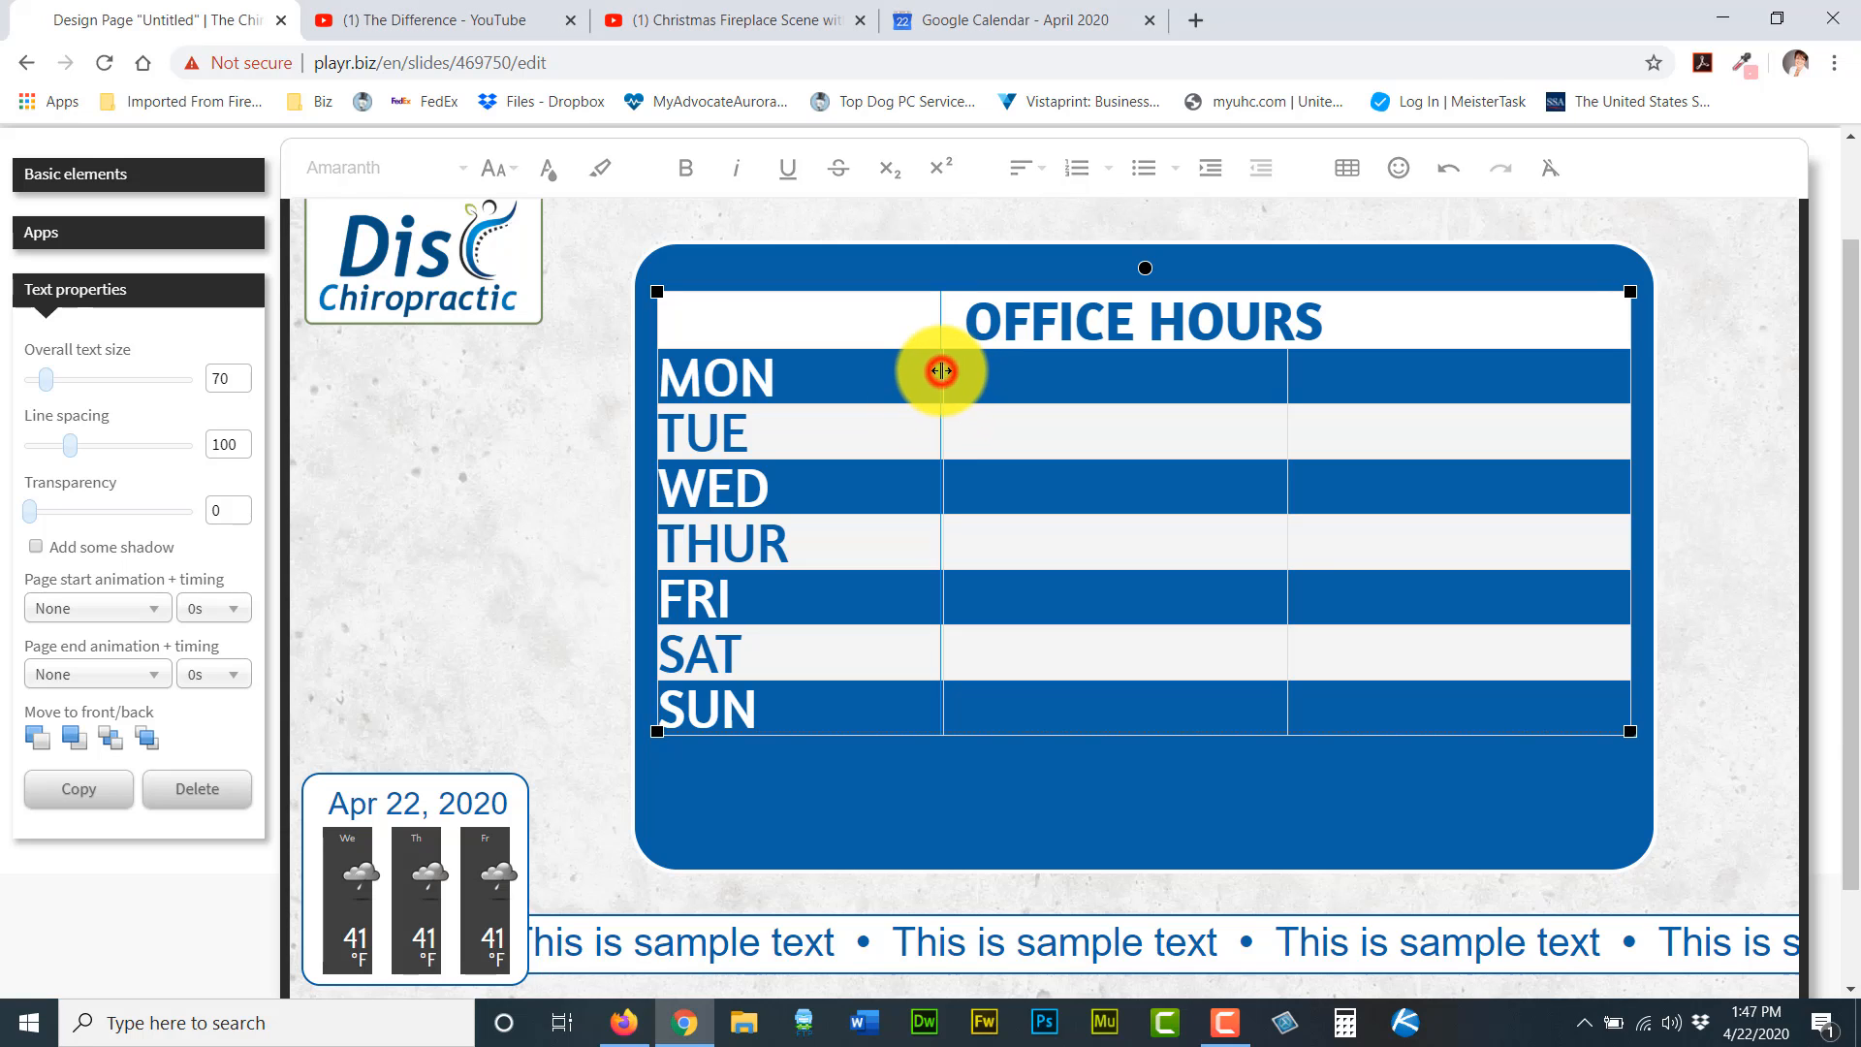
Narrow the day-name column and move the divider between the two hours columns to make them equally wide.
left_click_drag(940, 371, 872, 372)
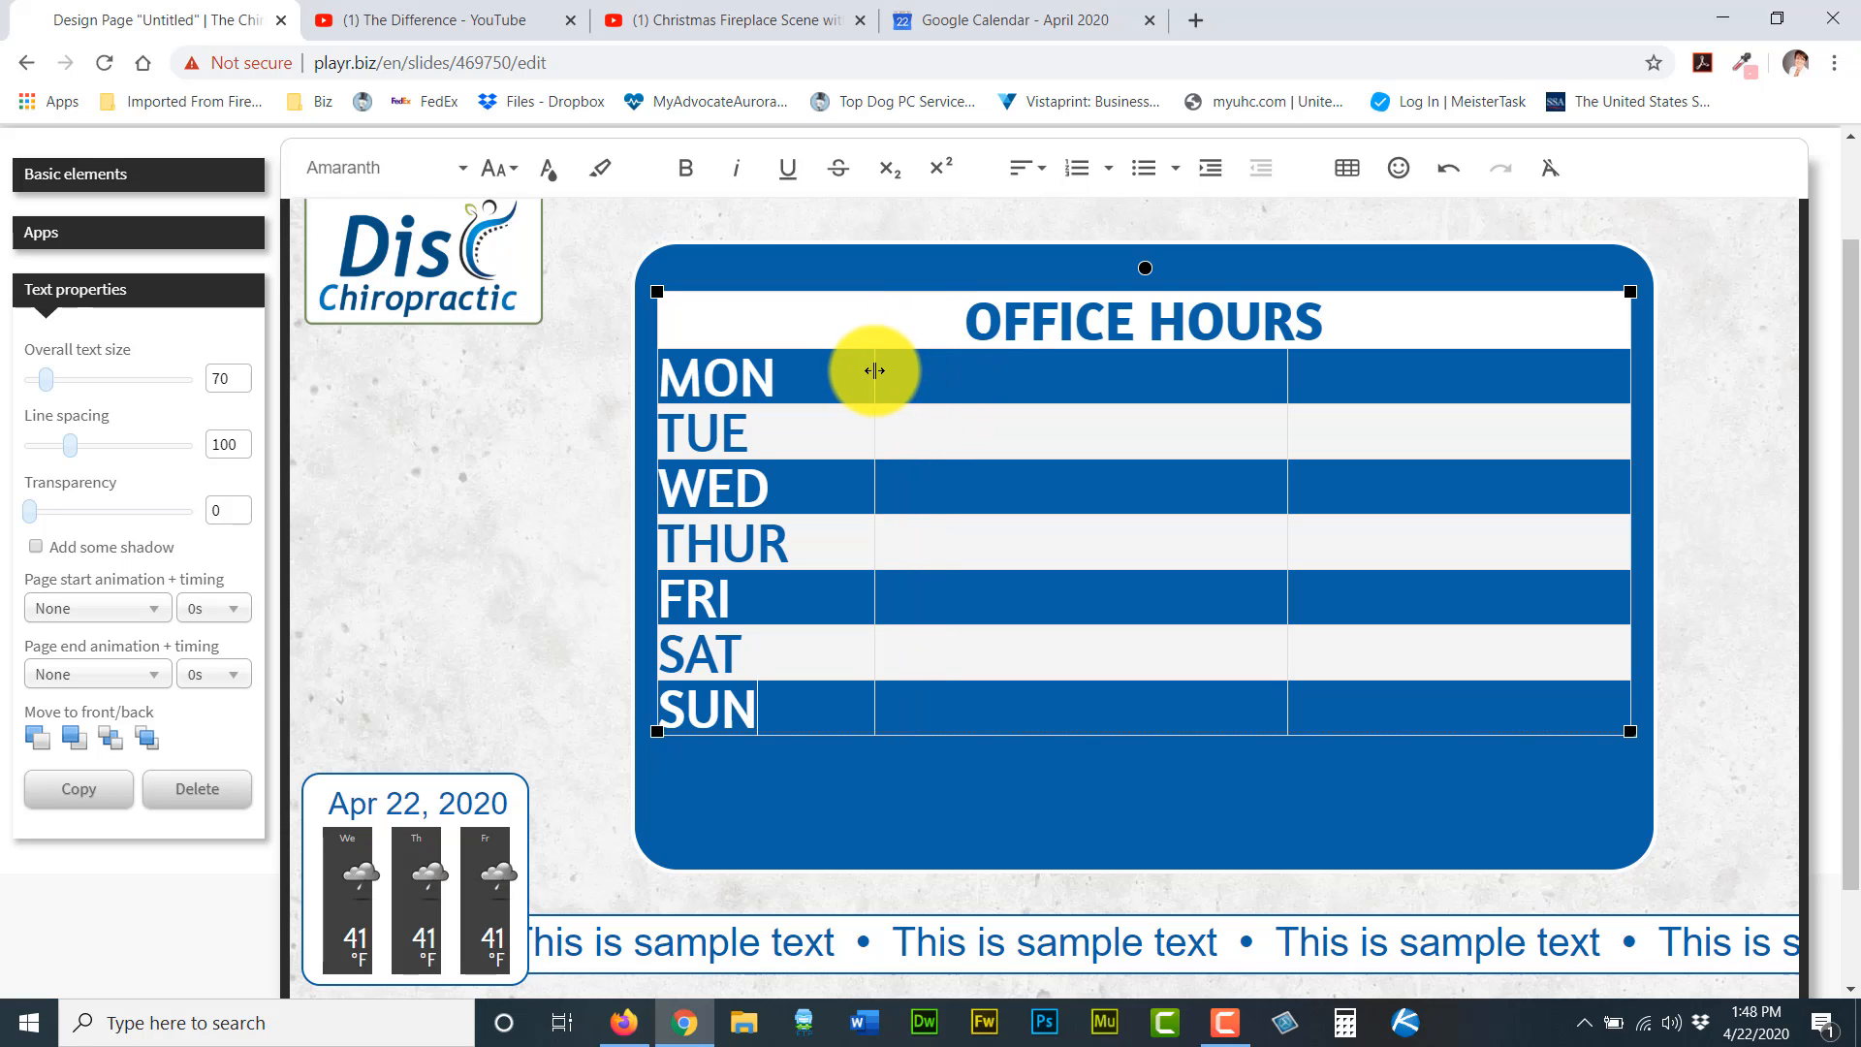
left_click_drag(1290, 366, 1254, 371)
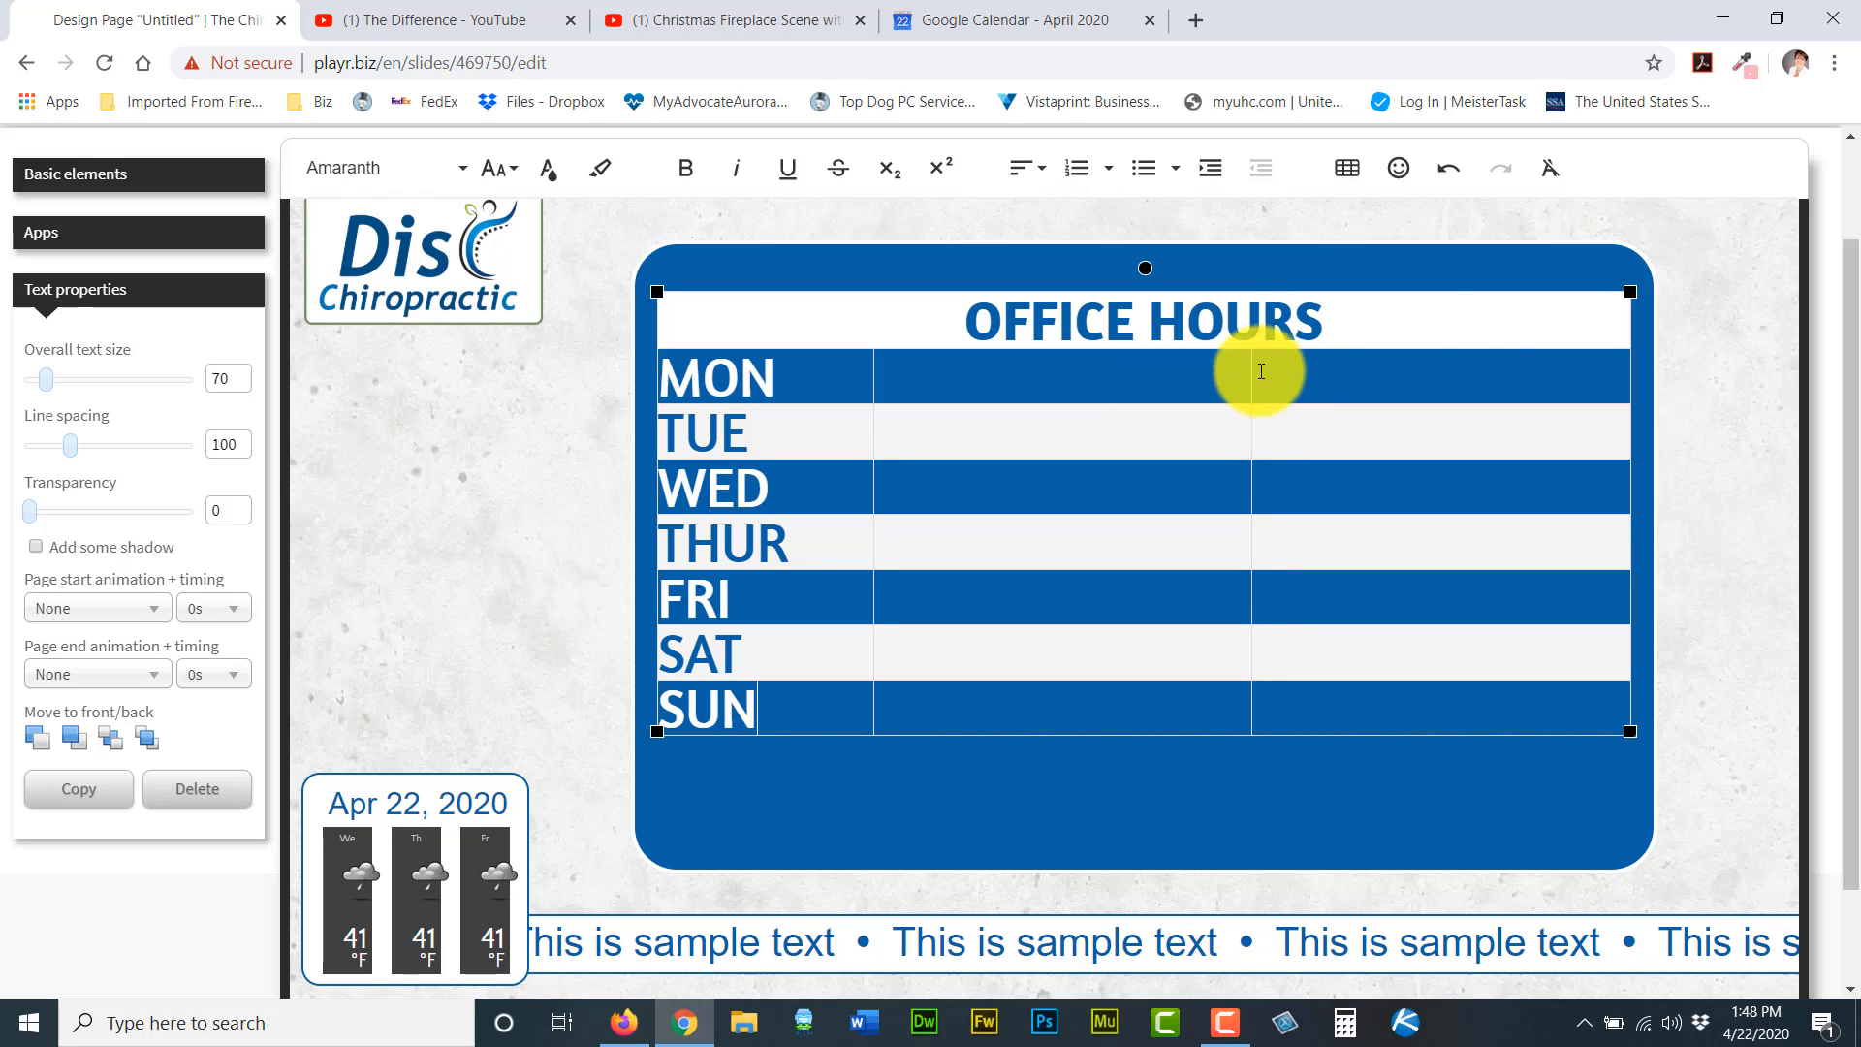
Enter Monday's hours as "8am - Noon" in the second column and "2pm - 6pm" in the third.
left_click(990, 378)
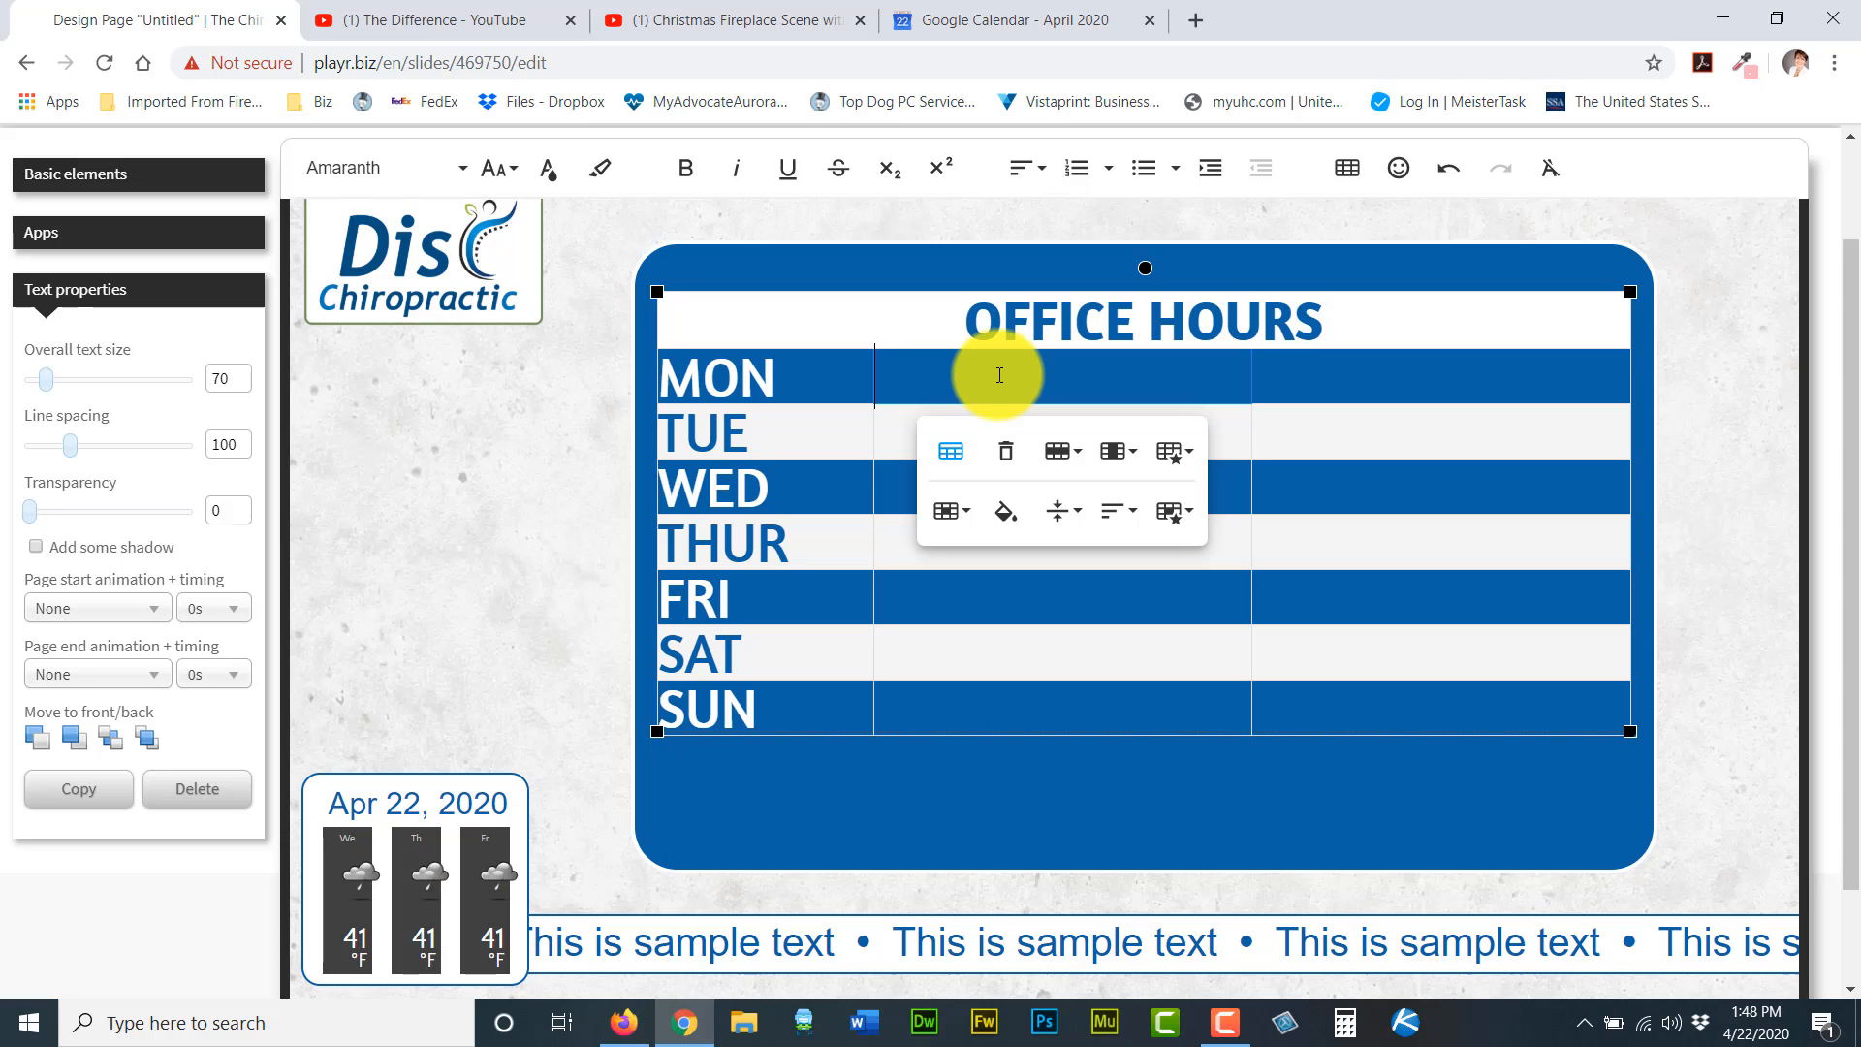
type("8")
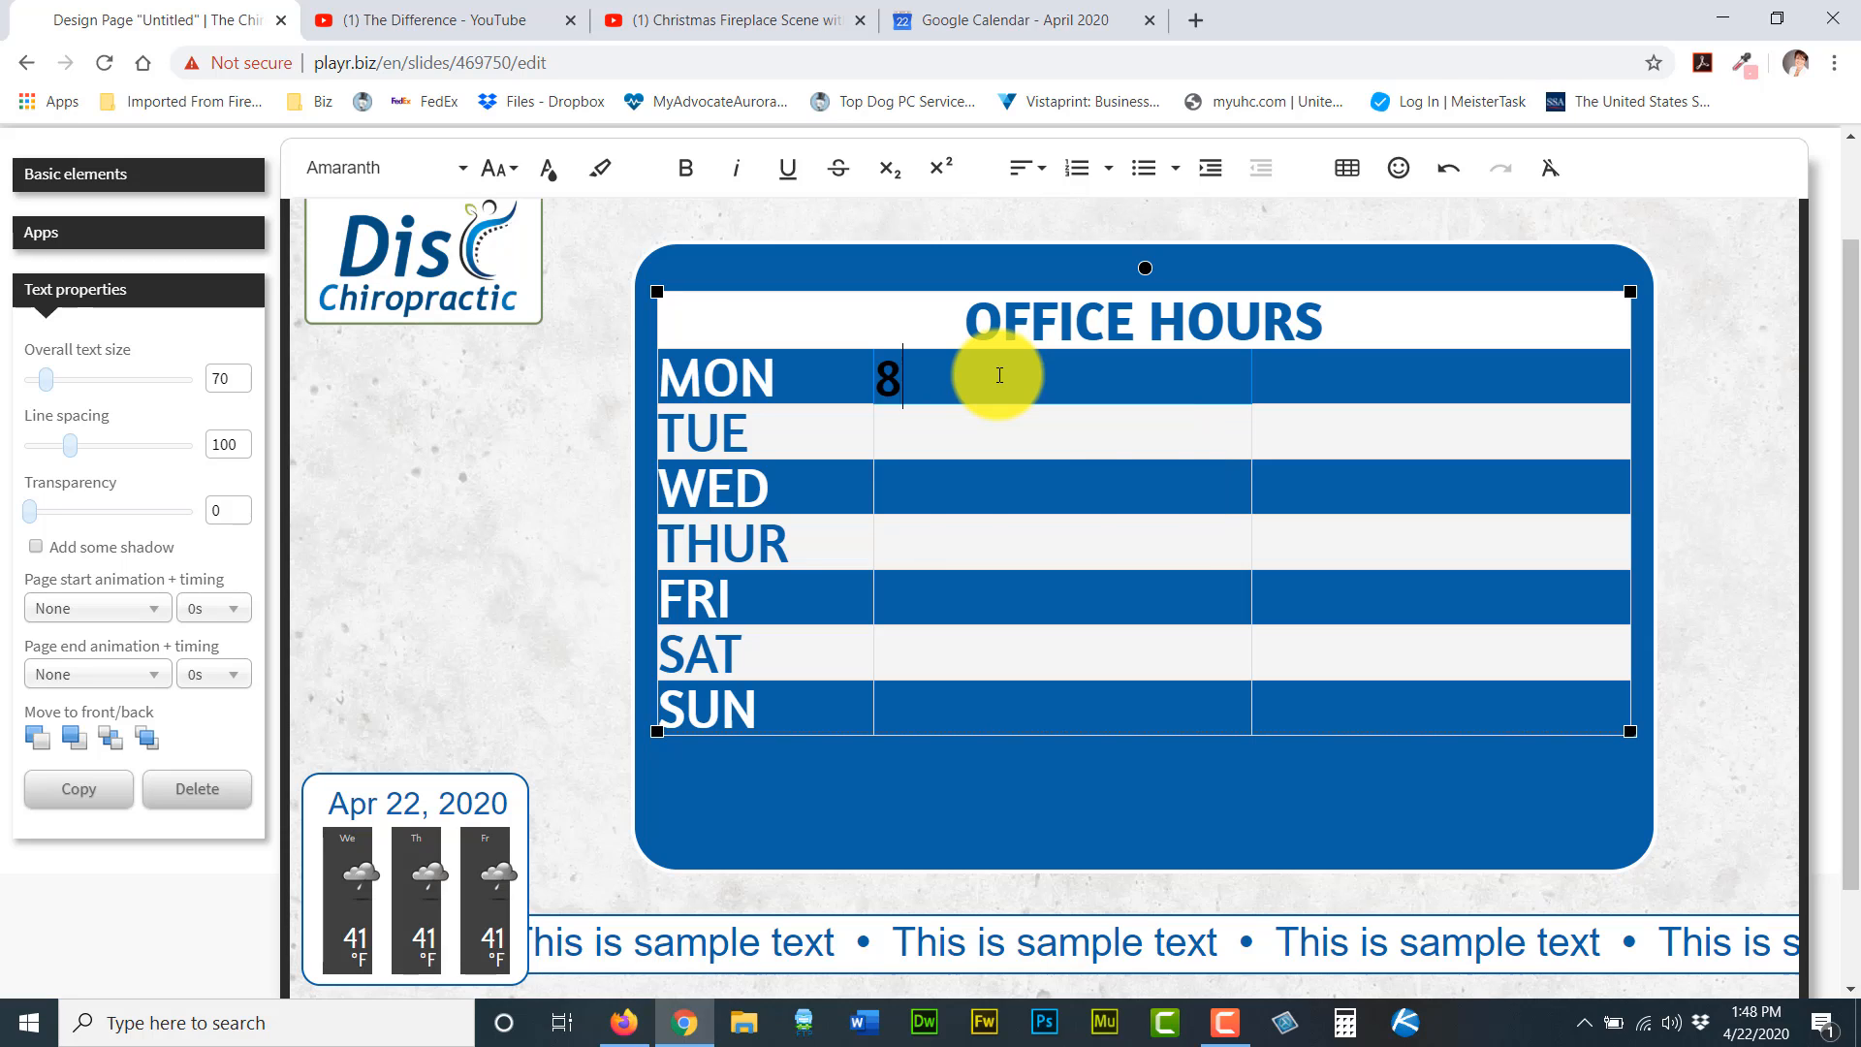
type("am")
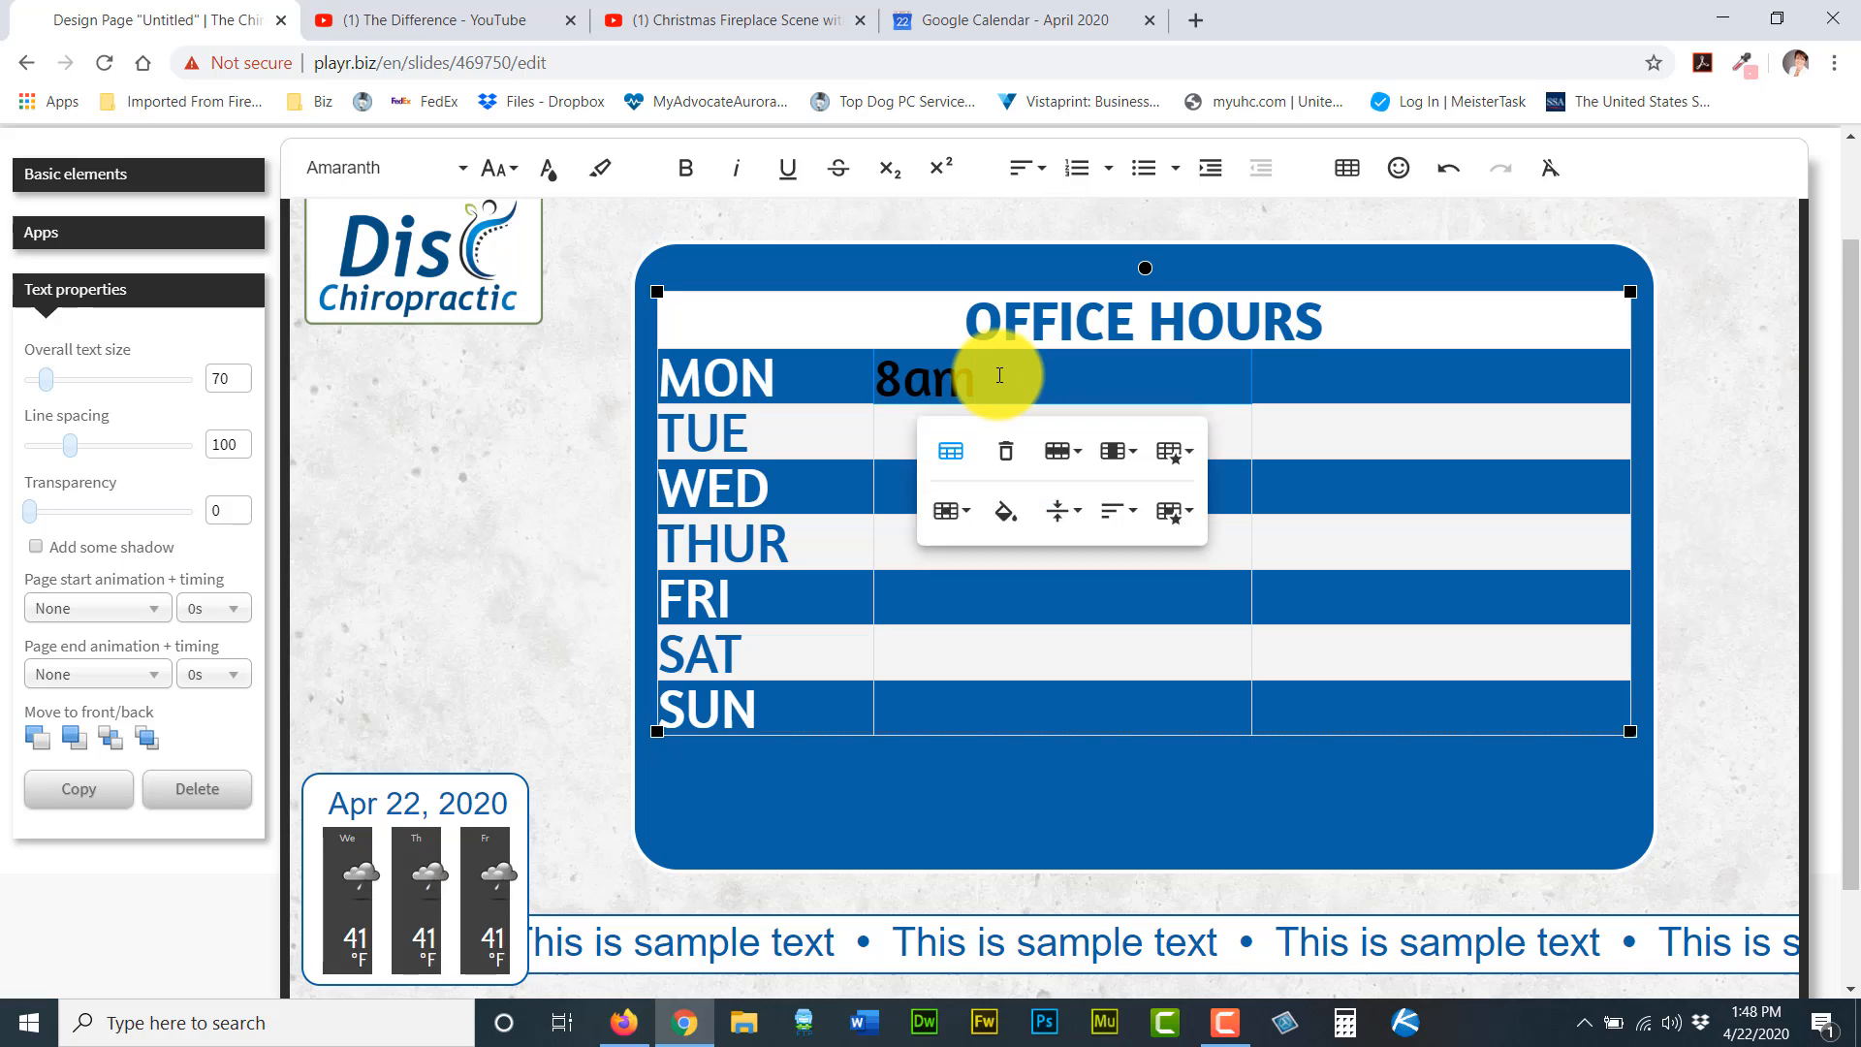
type(" - ")
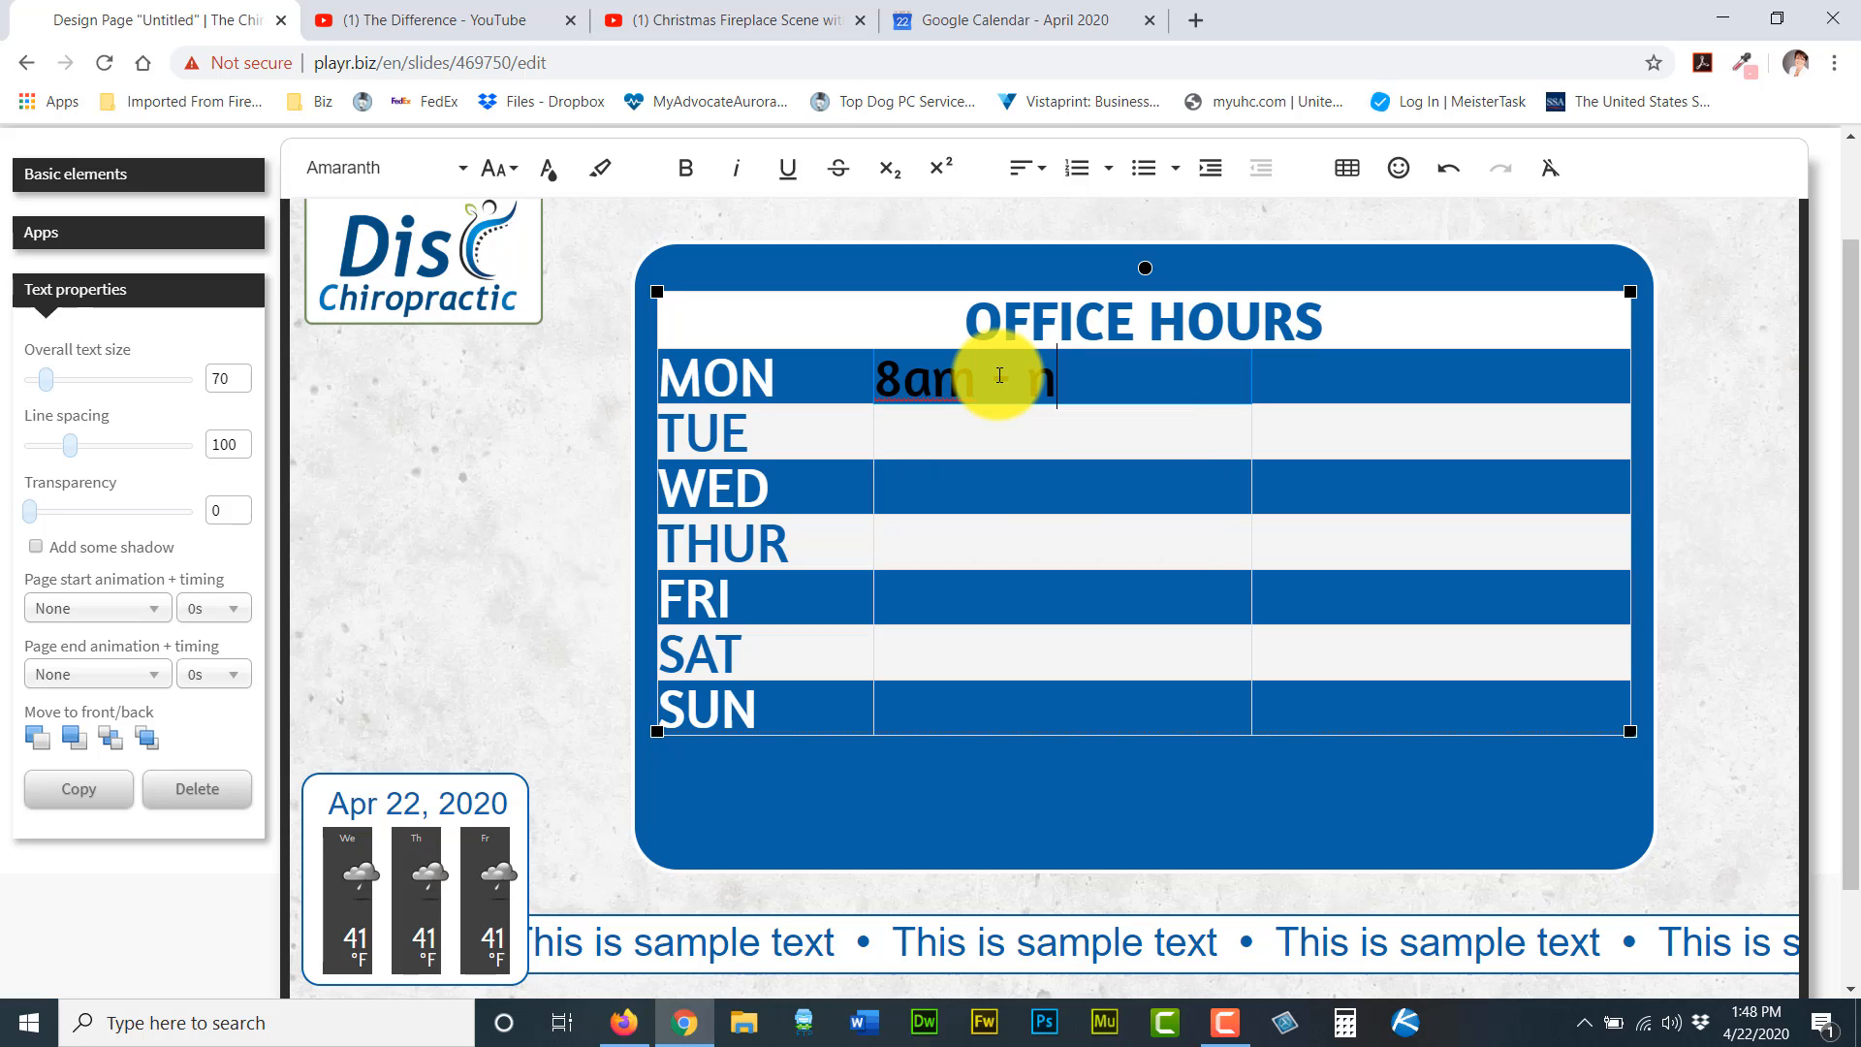
type("N")
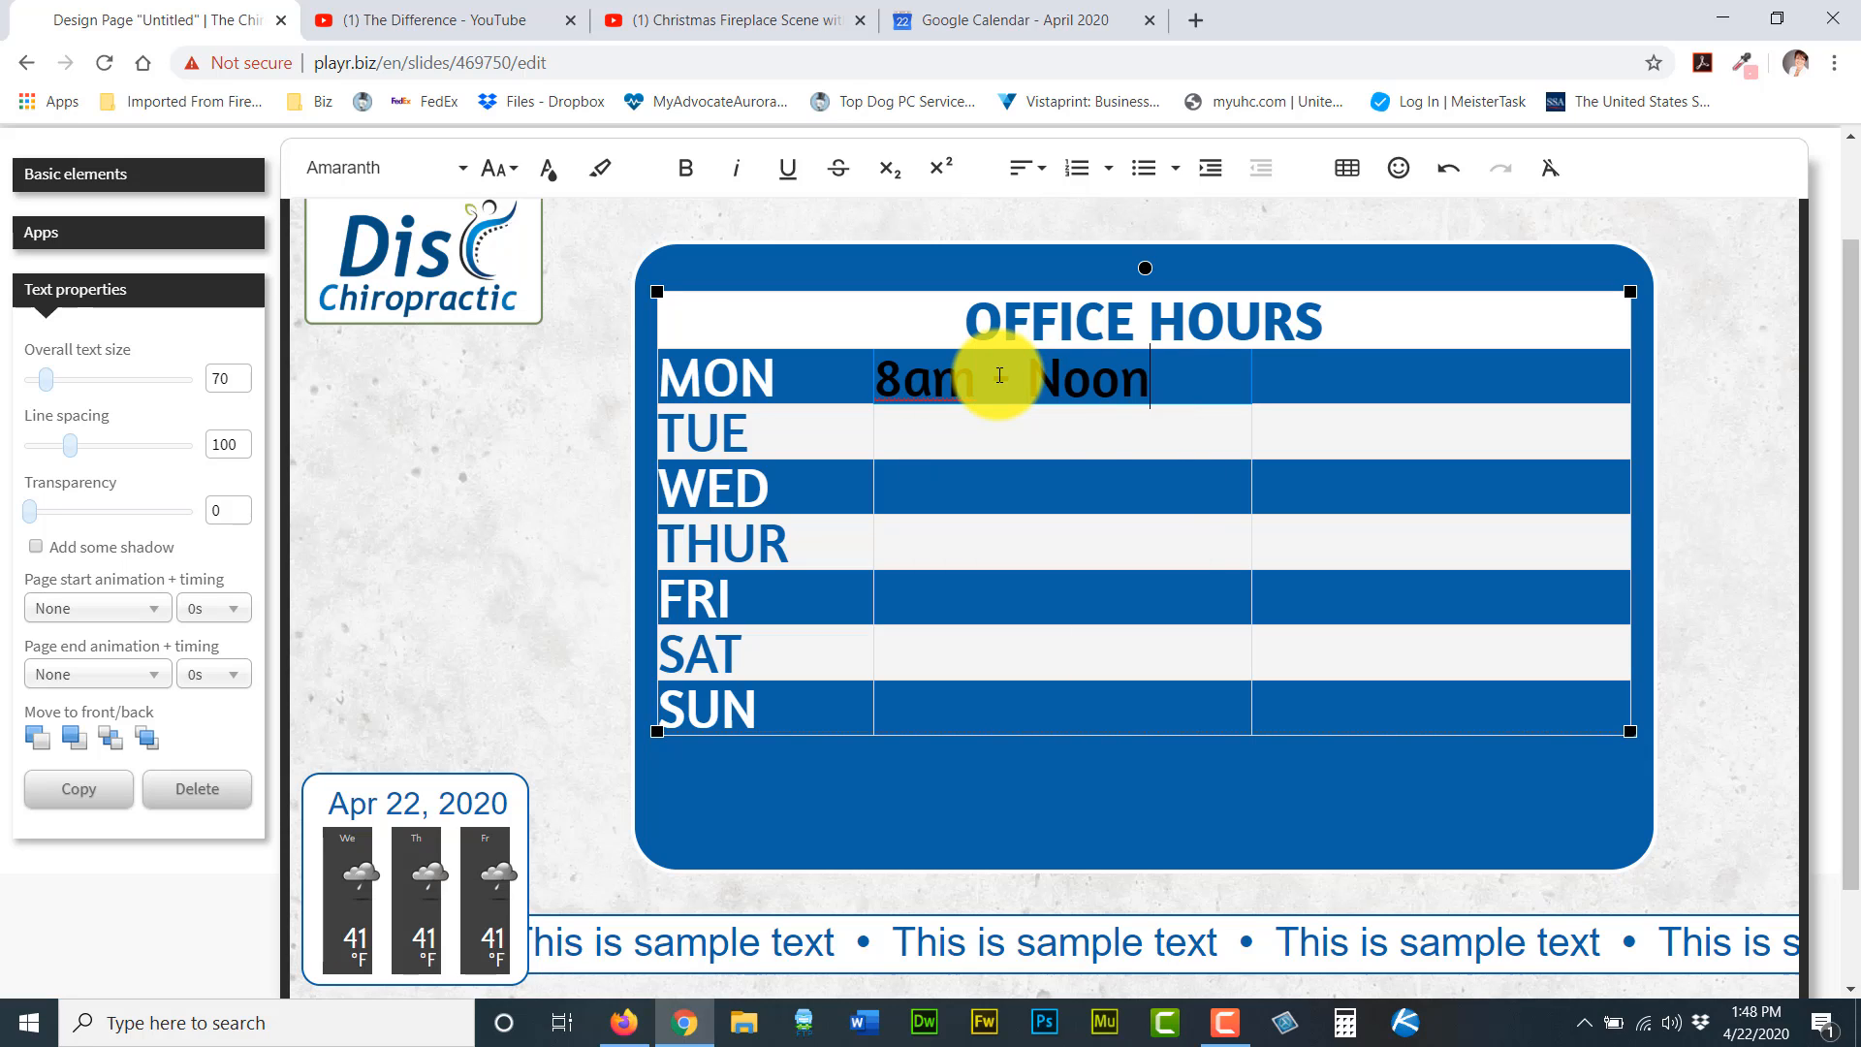
left_click(1285, 375)
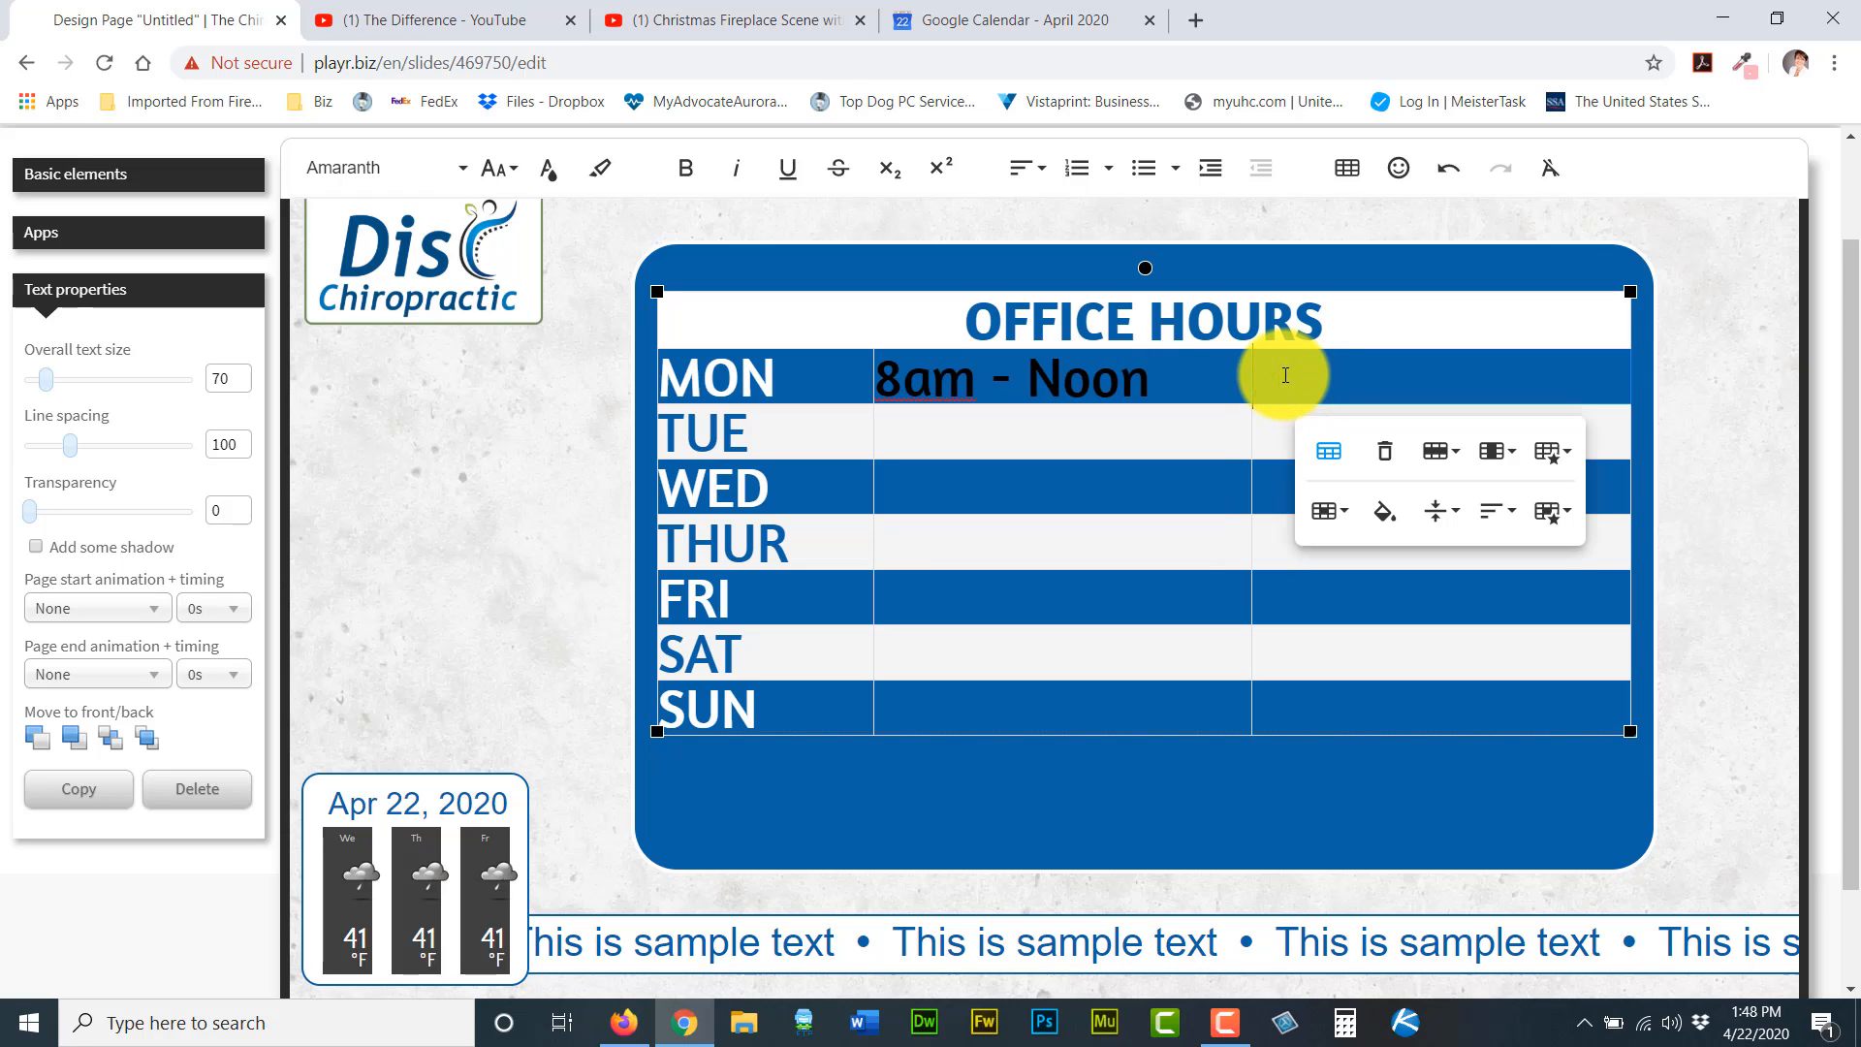
type("2pm - ")
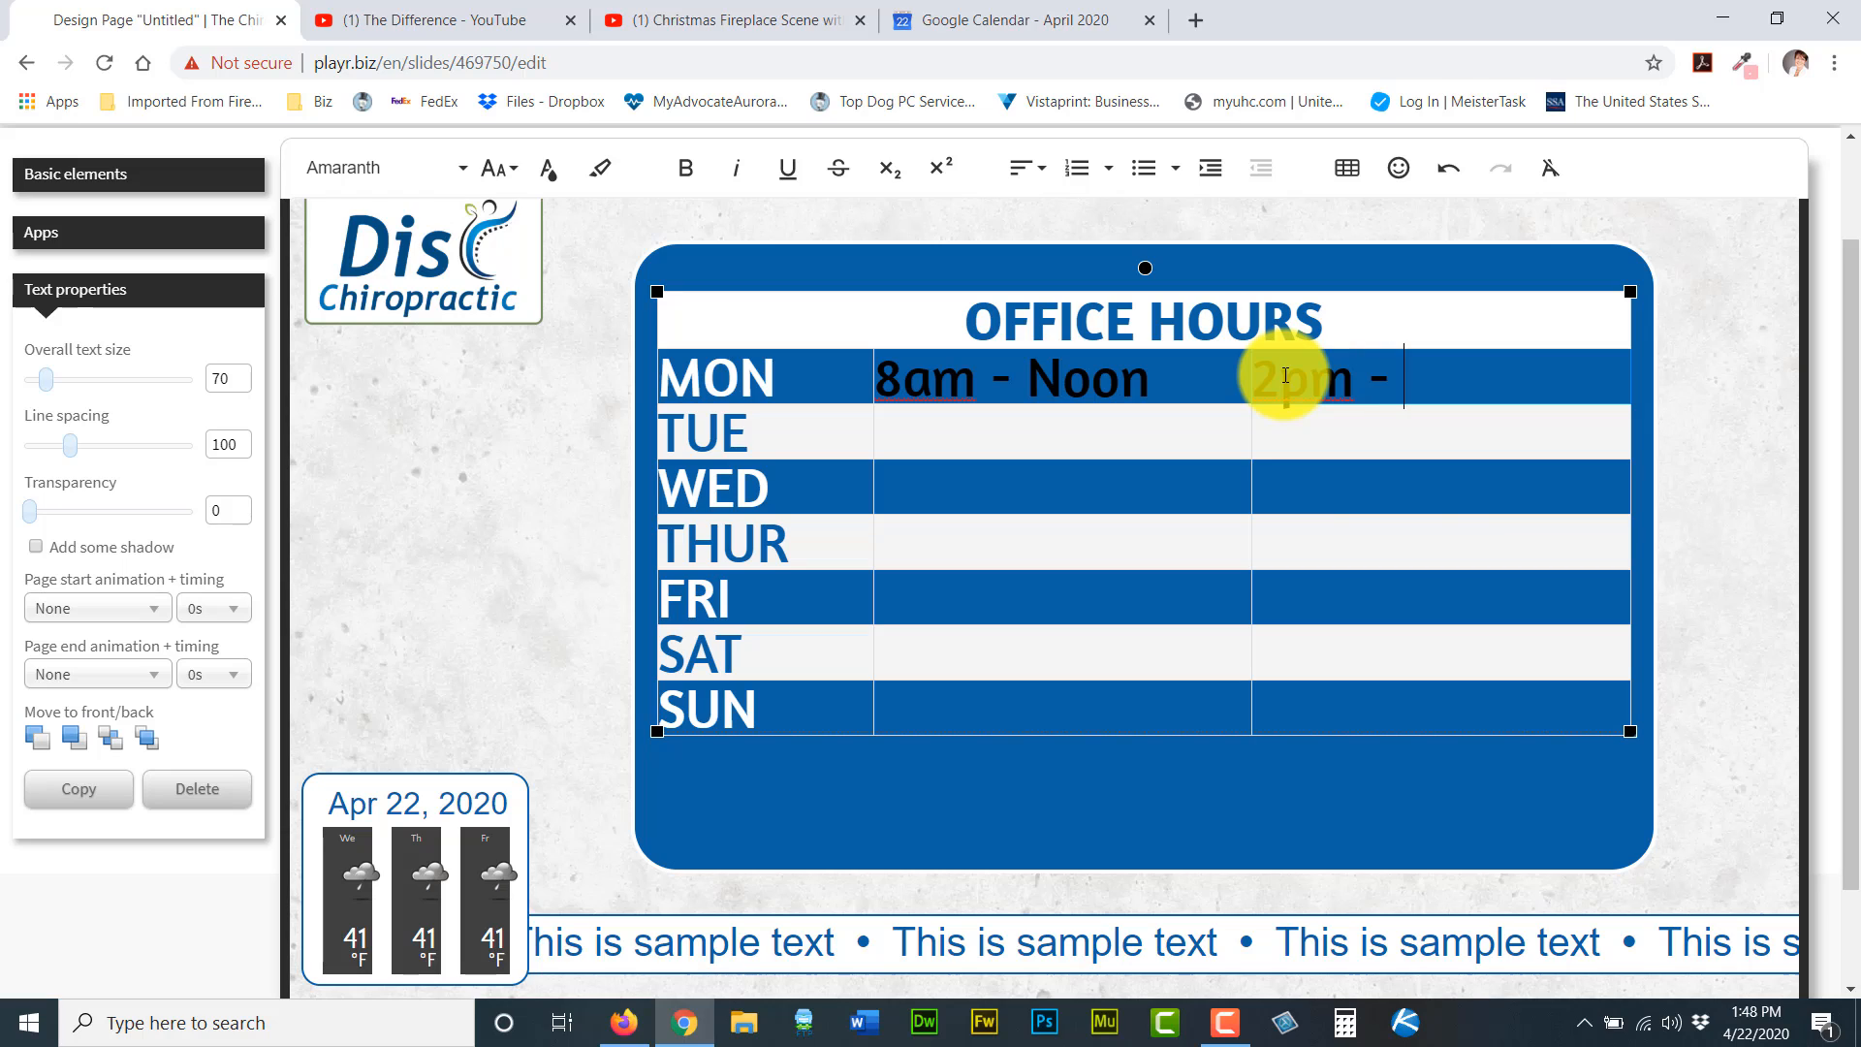
type("6pm")
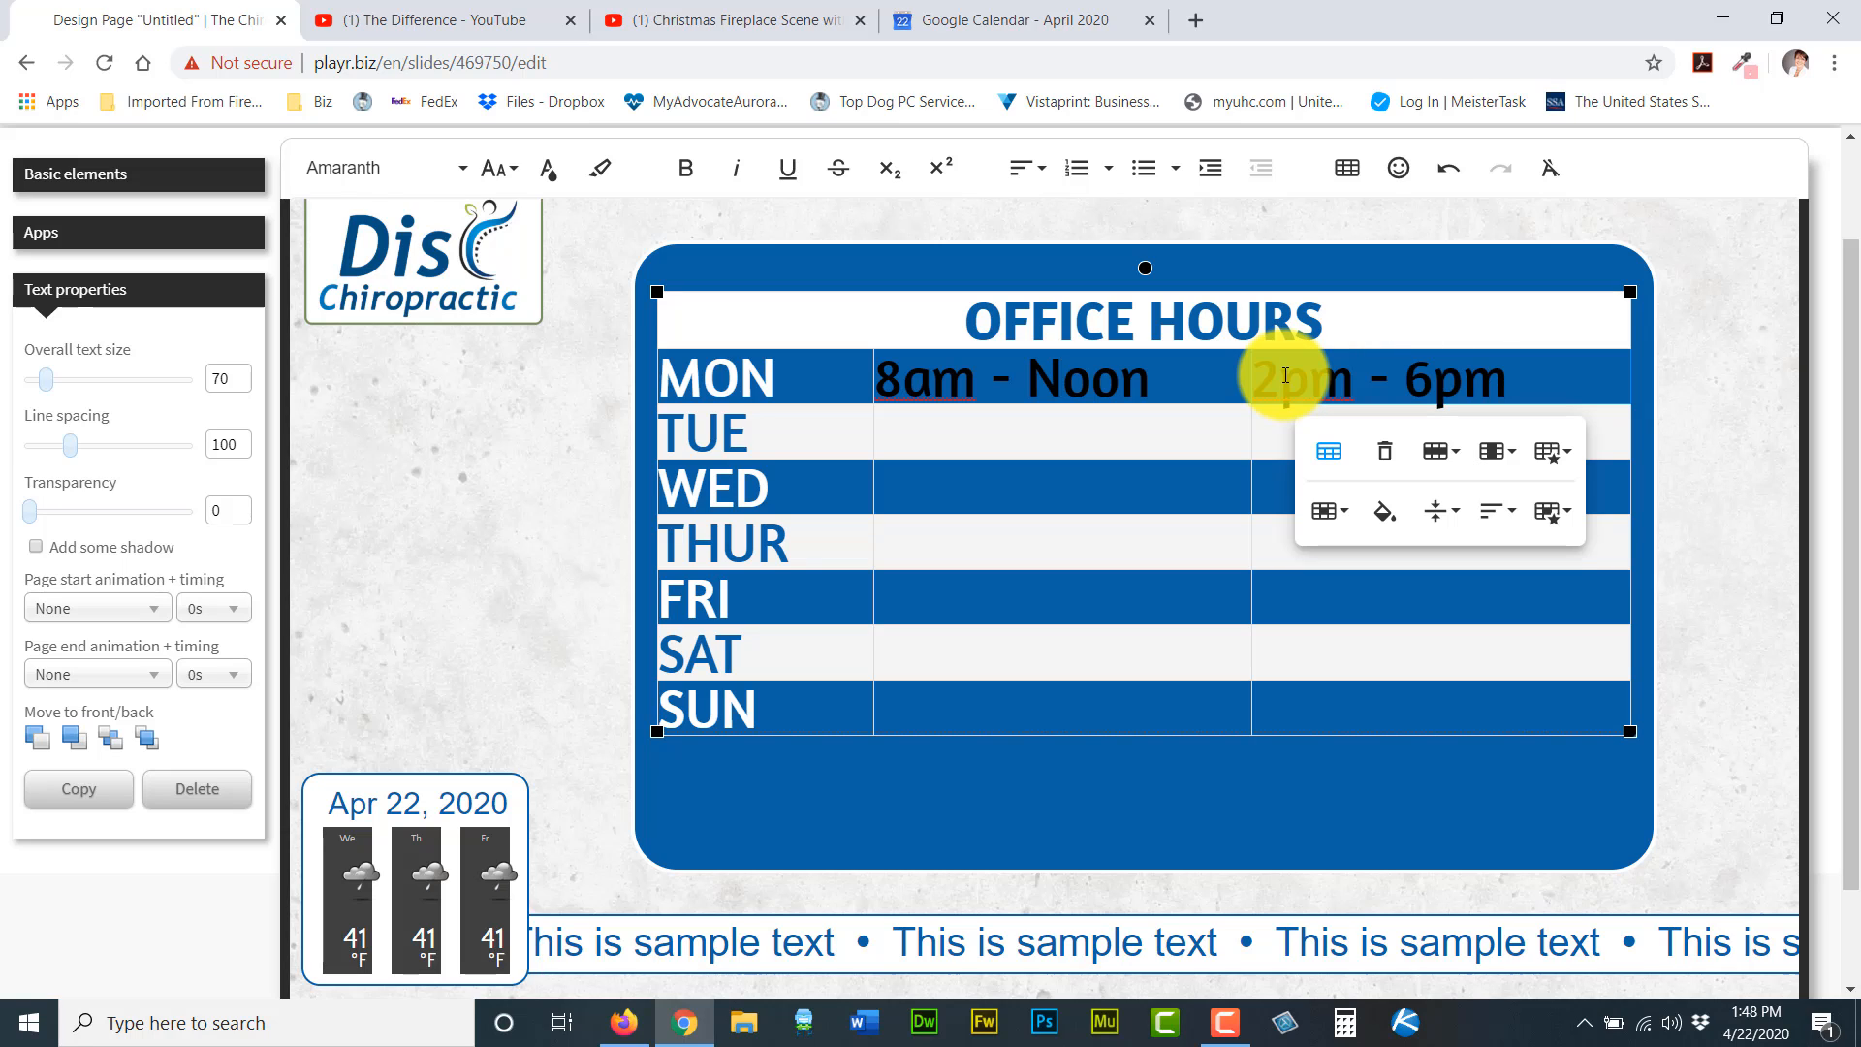
Enter "2pm - 6pm" as Tuesday's hours in the third column, leaving the second column blank.
left_click(1123, 432)
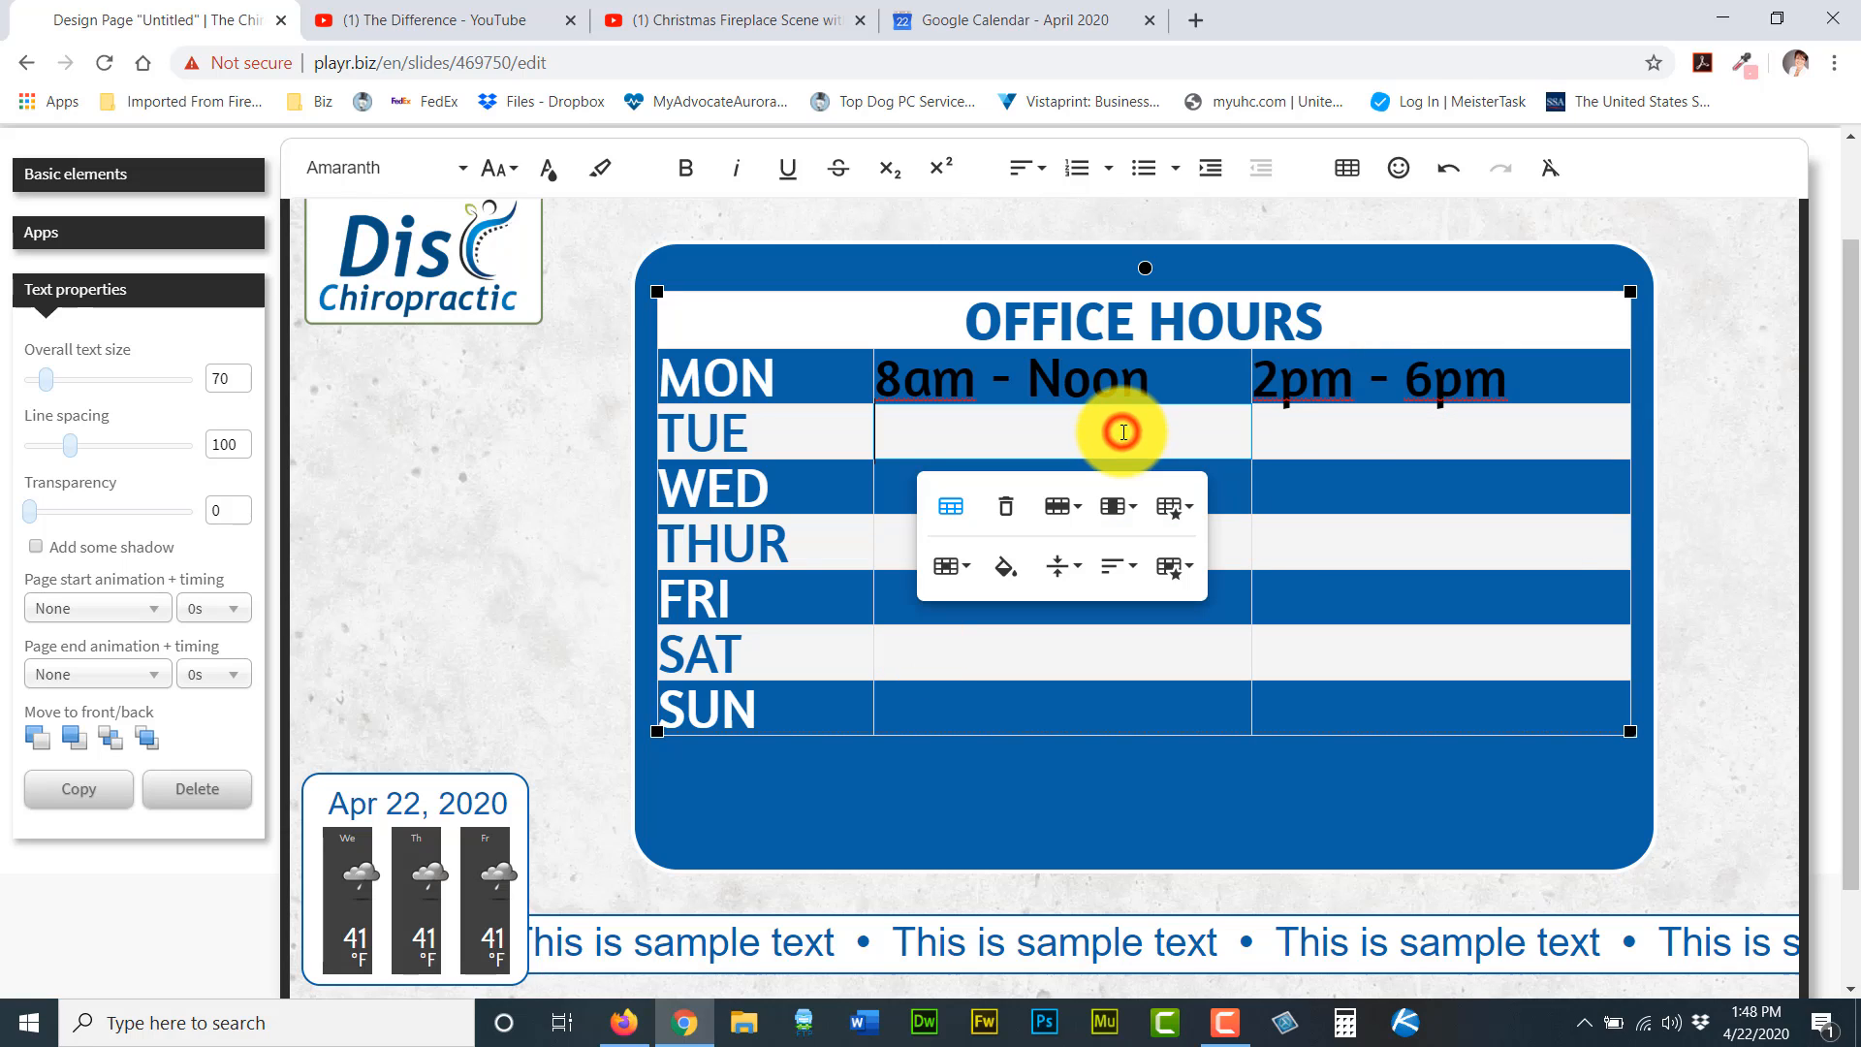
left_click(1352, 428)
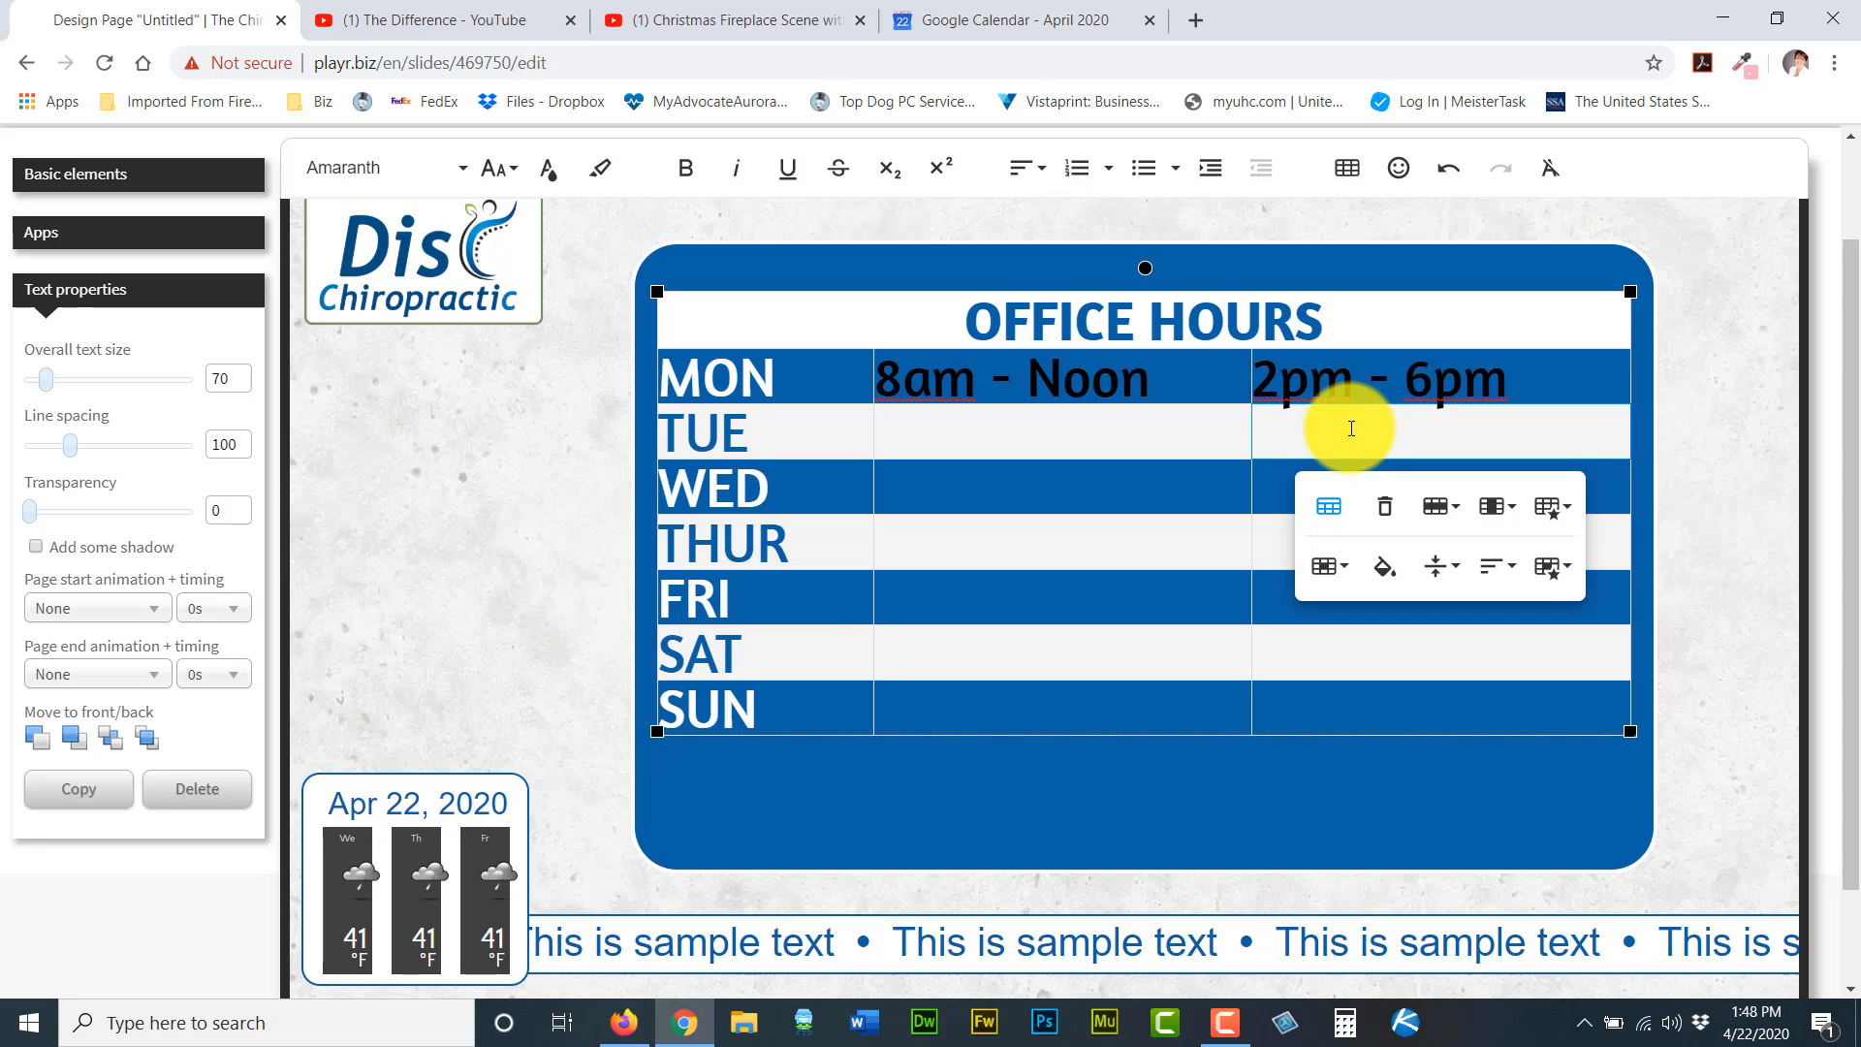
type("2")
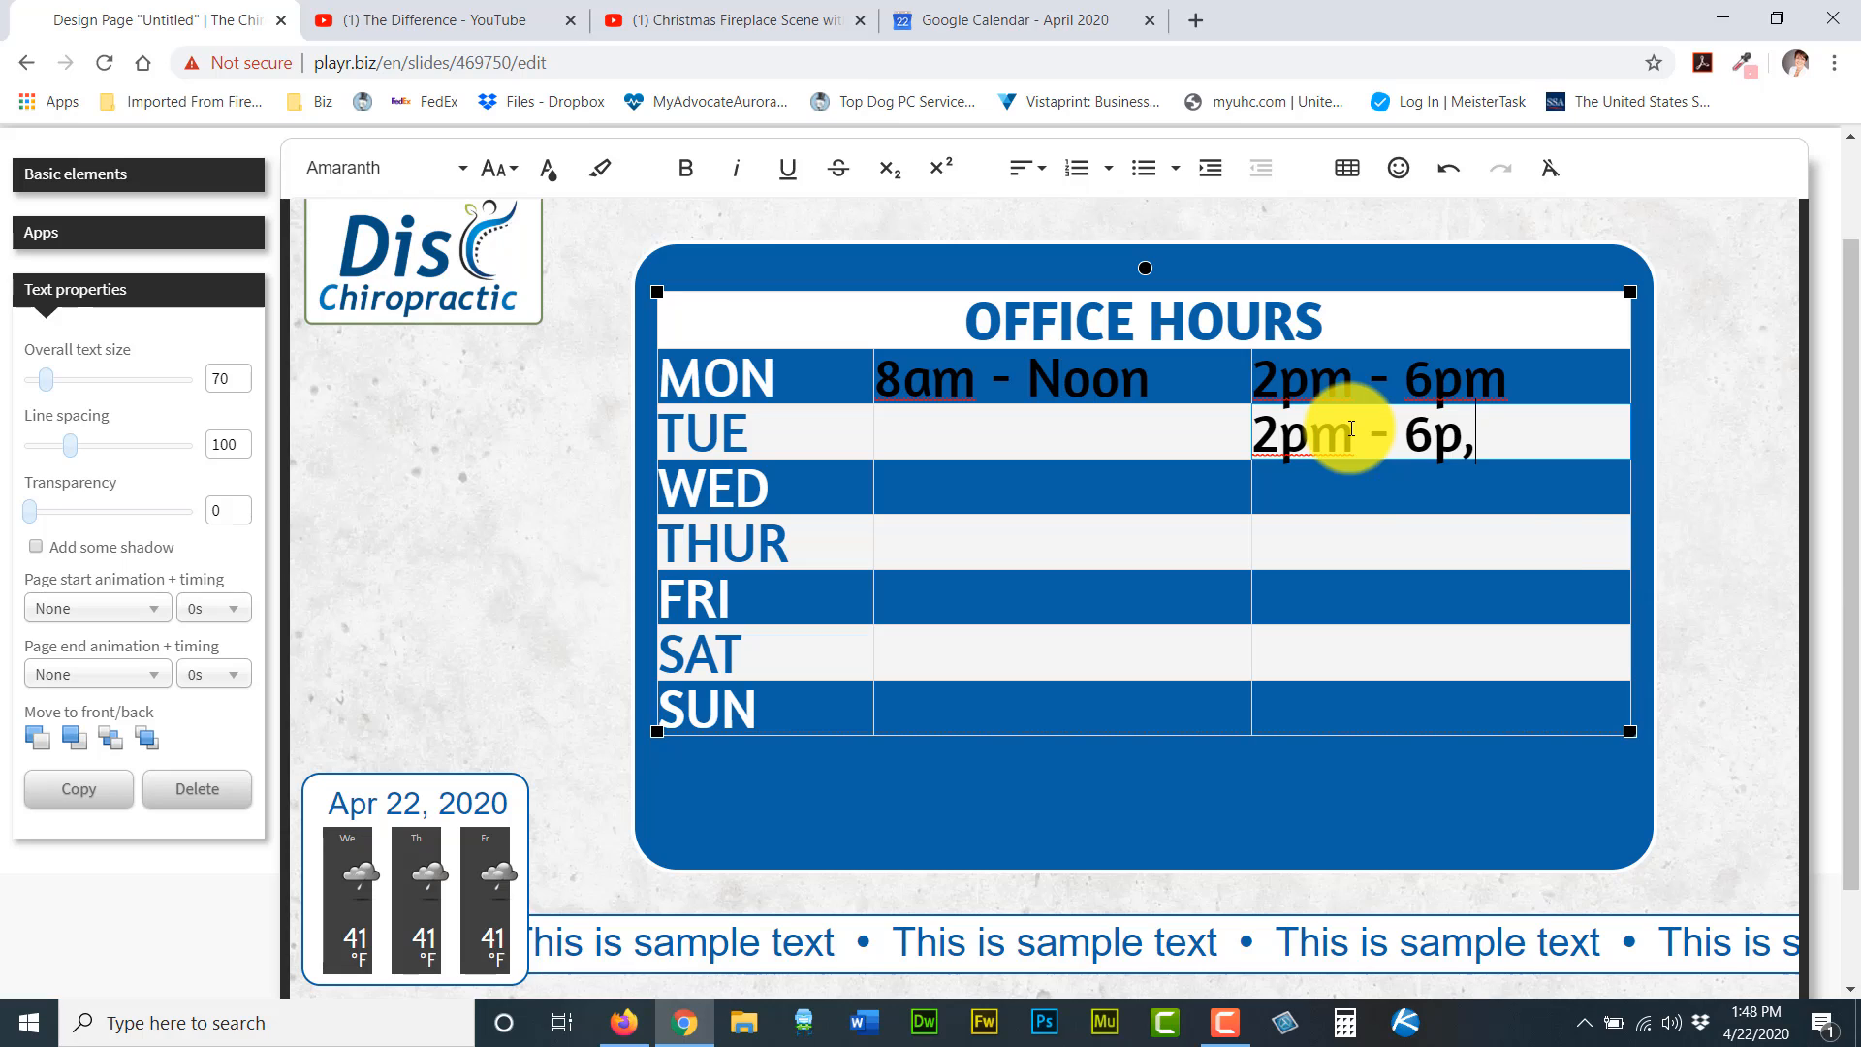
type("pm - 6p,")
key("BackSpace")
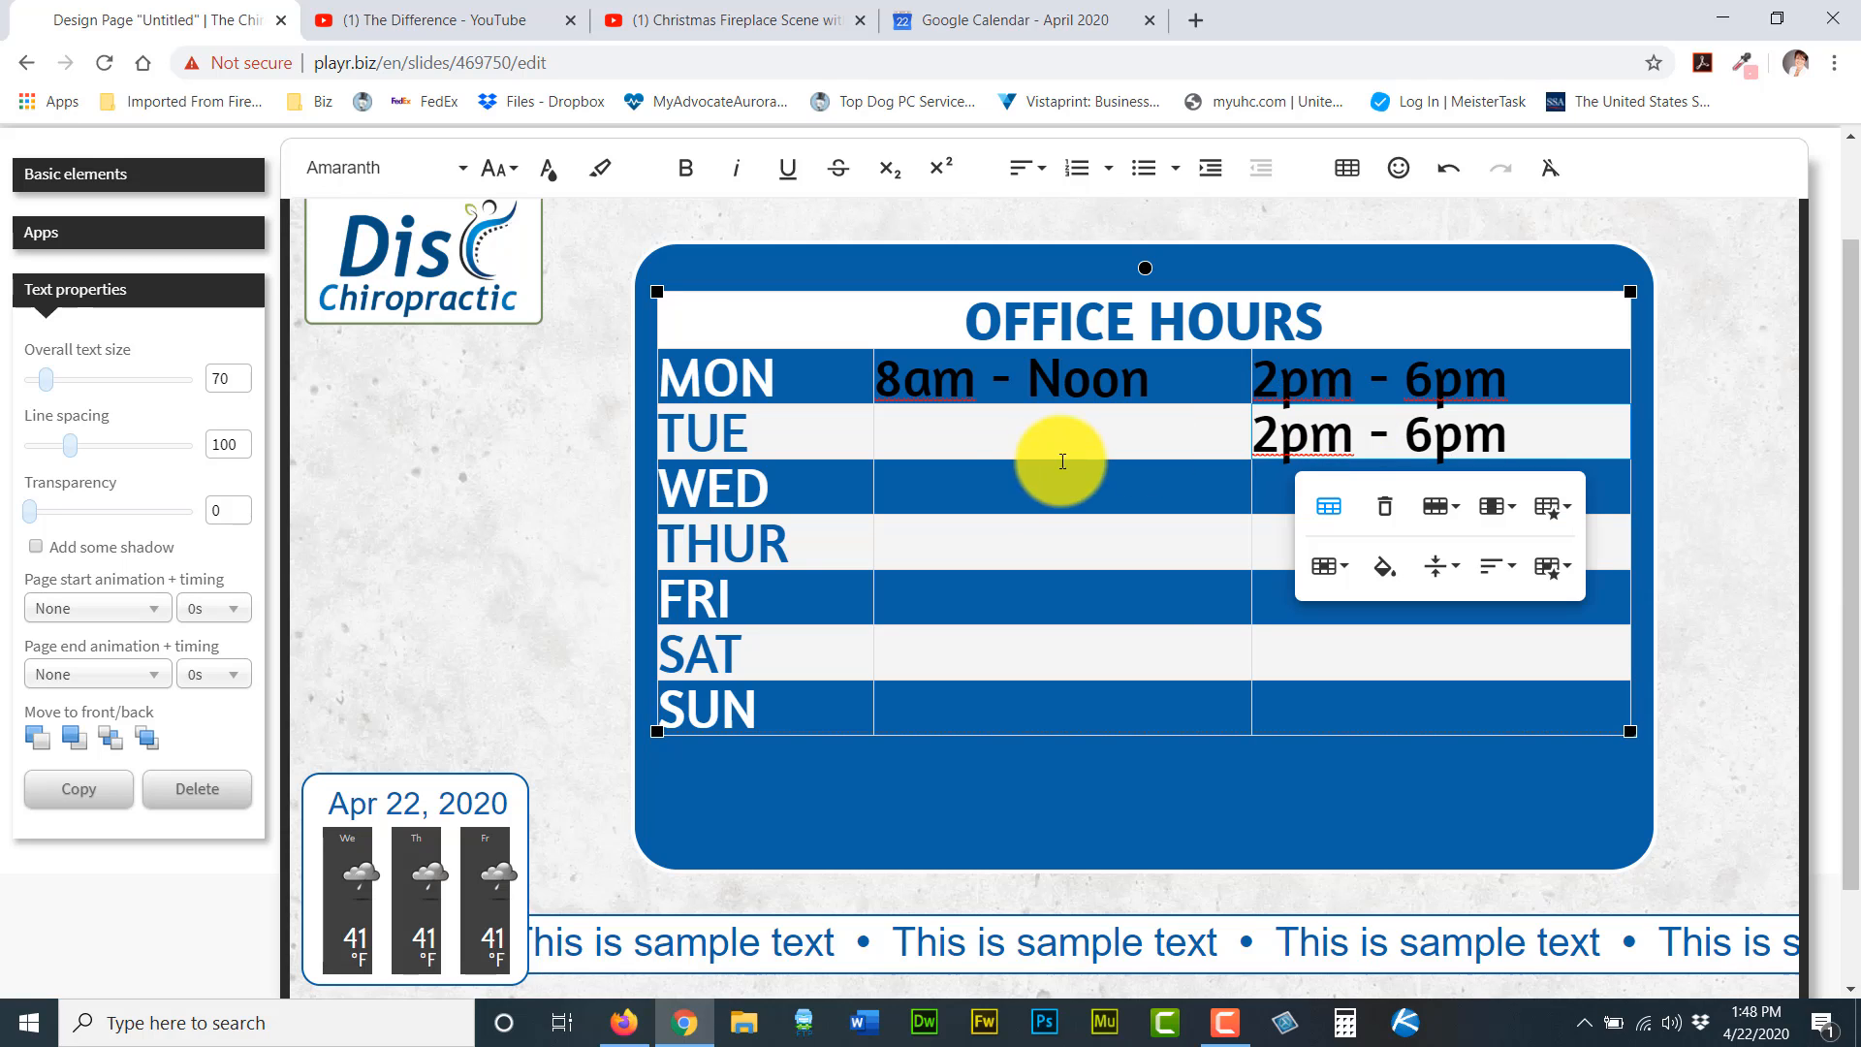
Enter "8am - Noon" in the second column for both Thursday and Saturday.
left_click(979, 495)
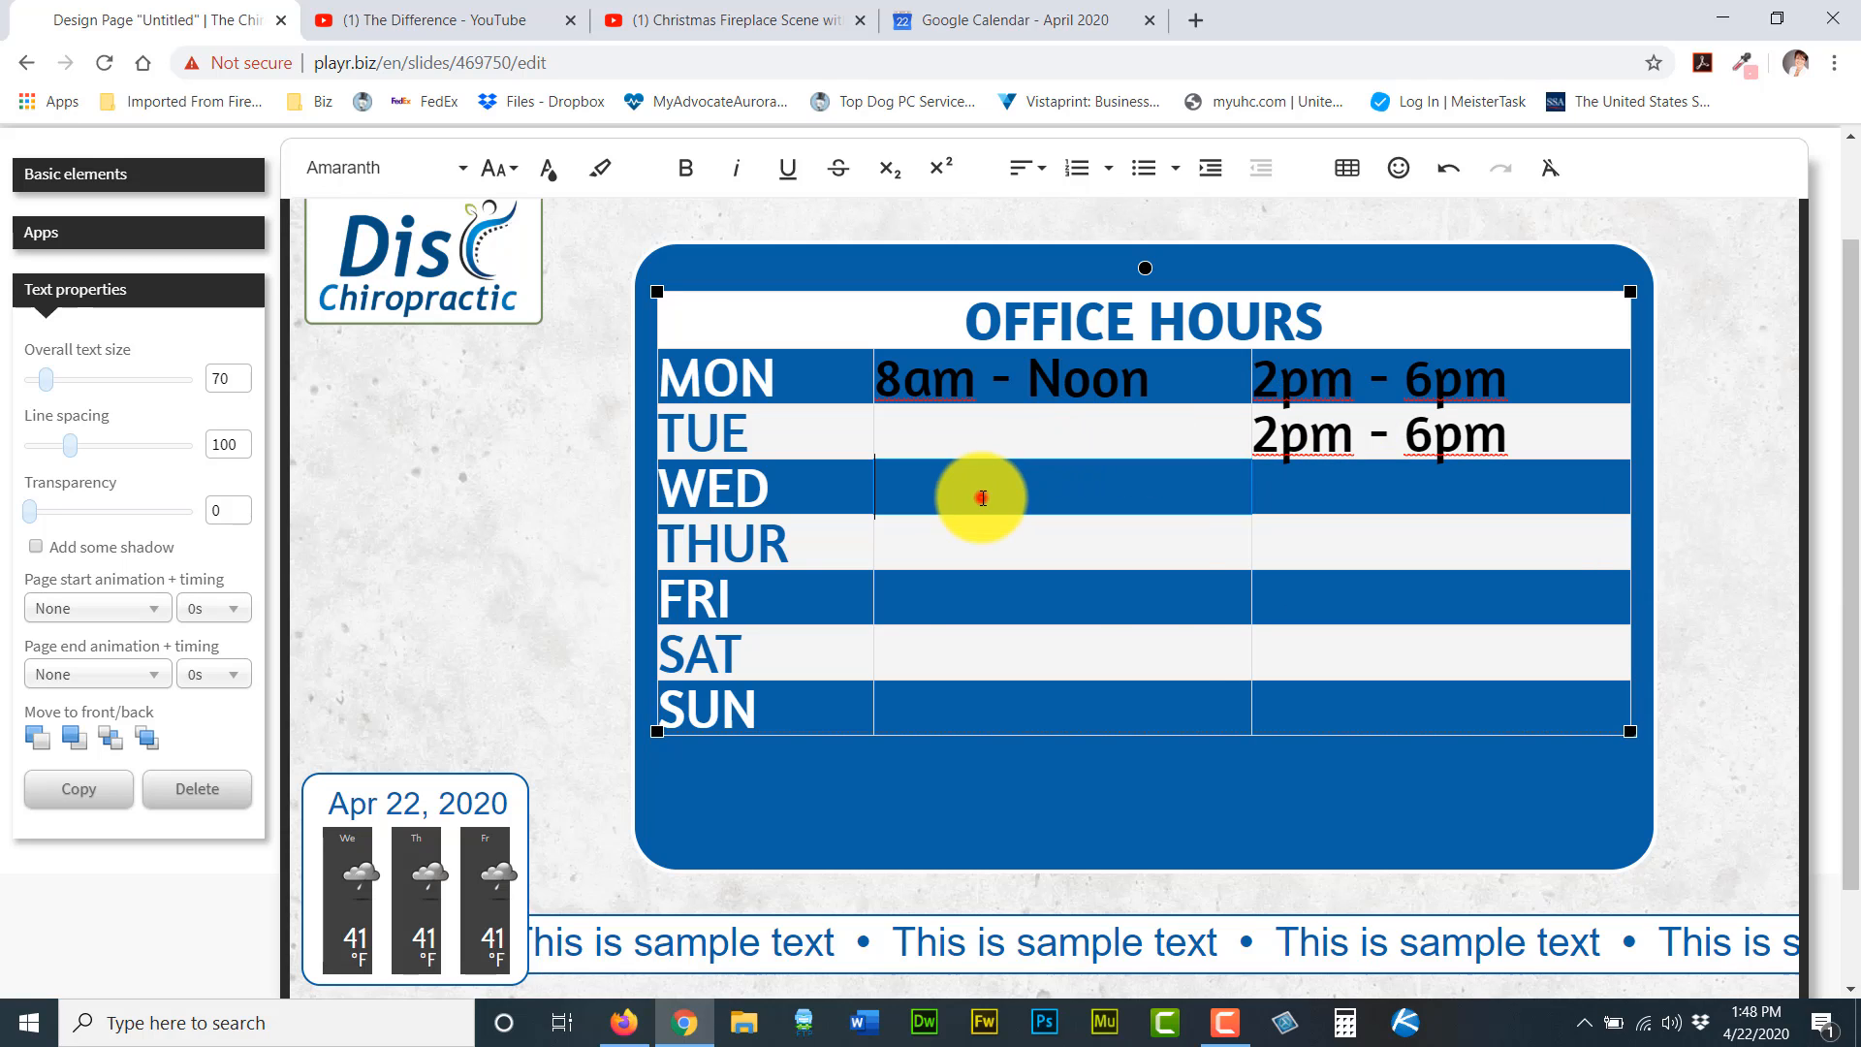
left_click(883, 541)
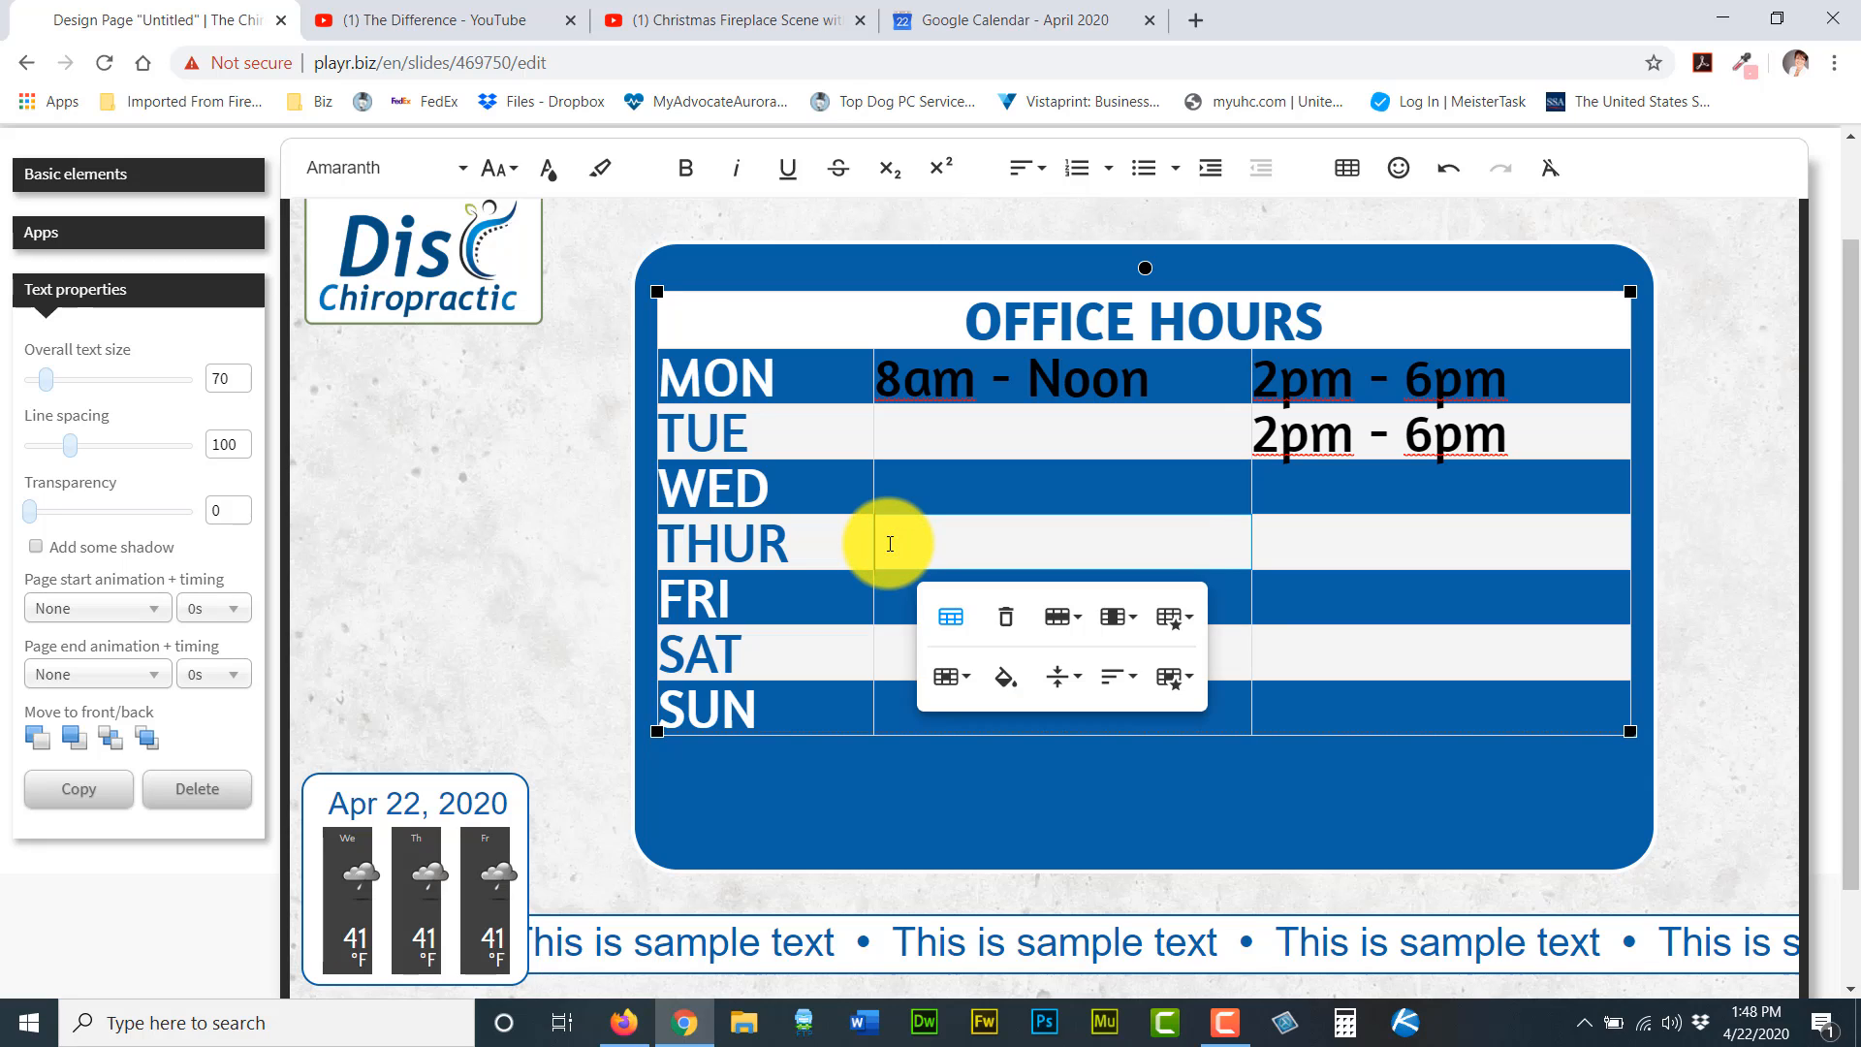
type("8am - Noon")
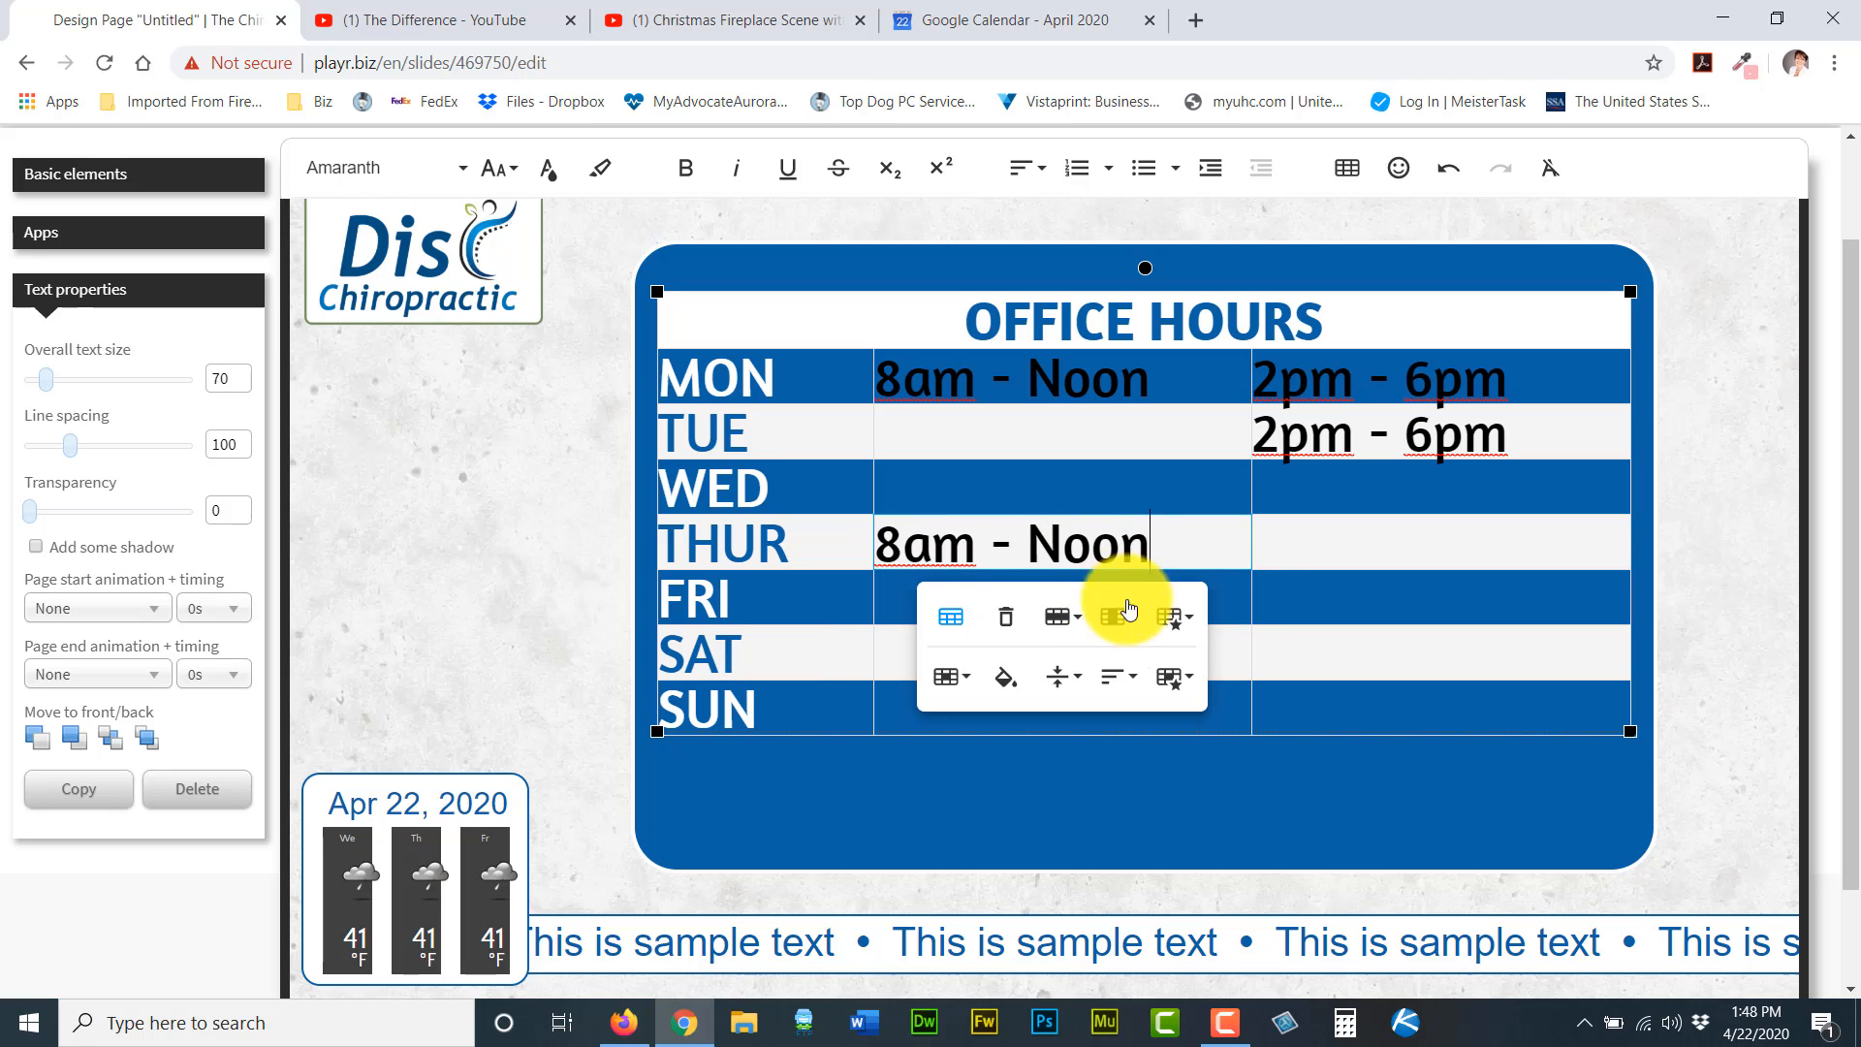
left_click(1238, 655)
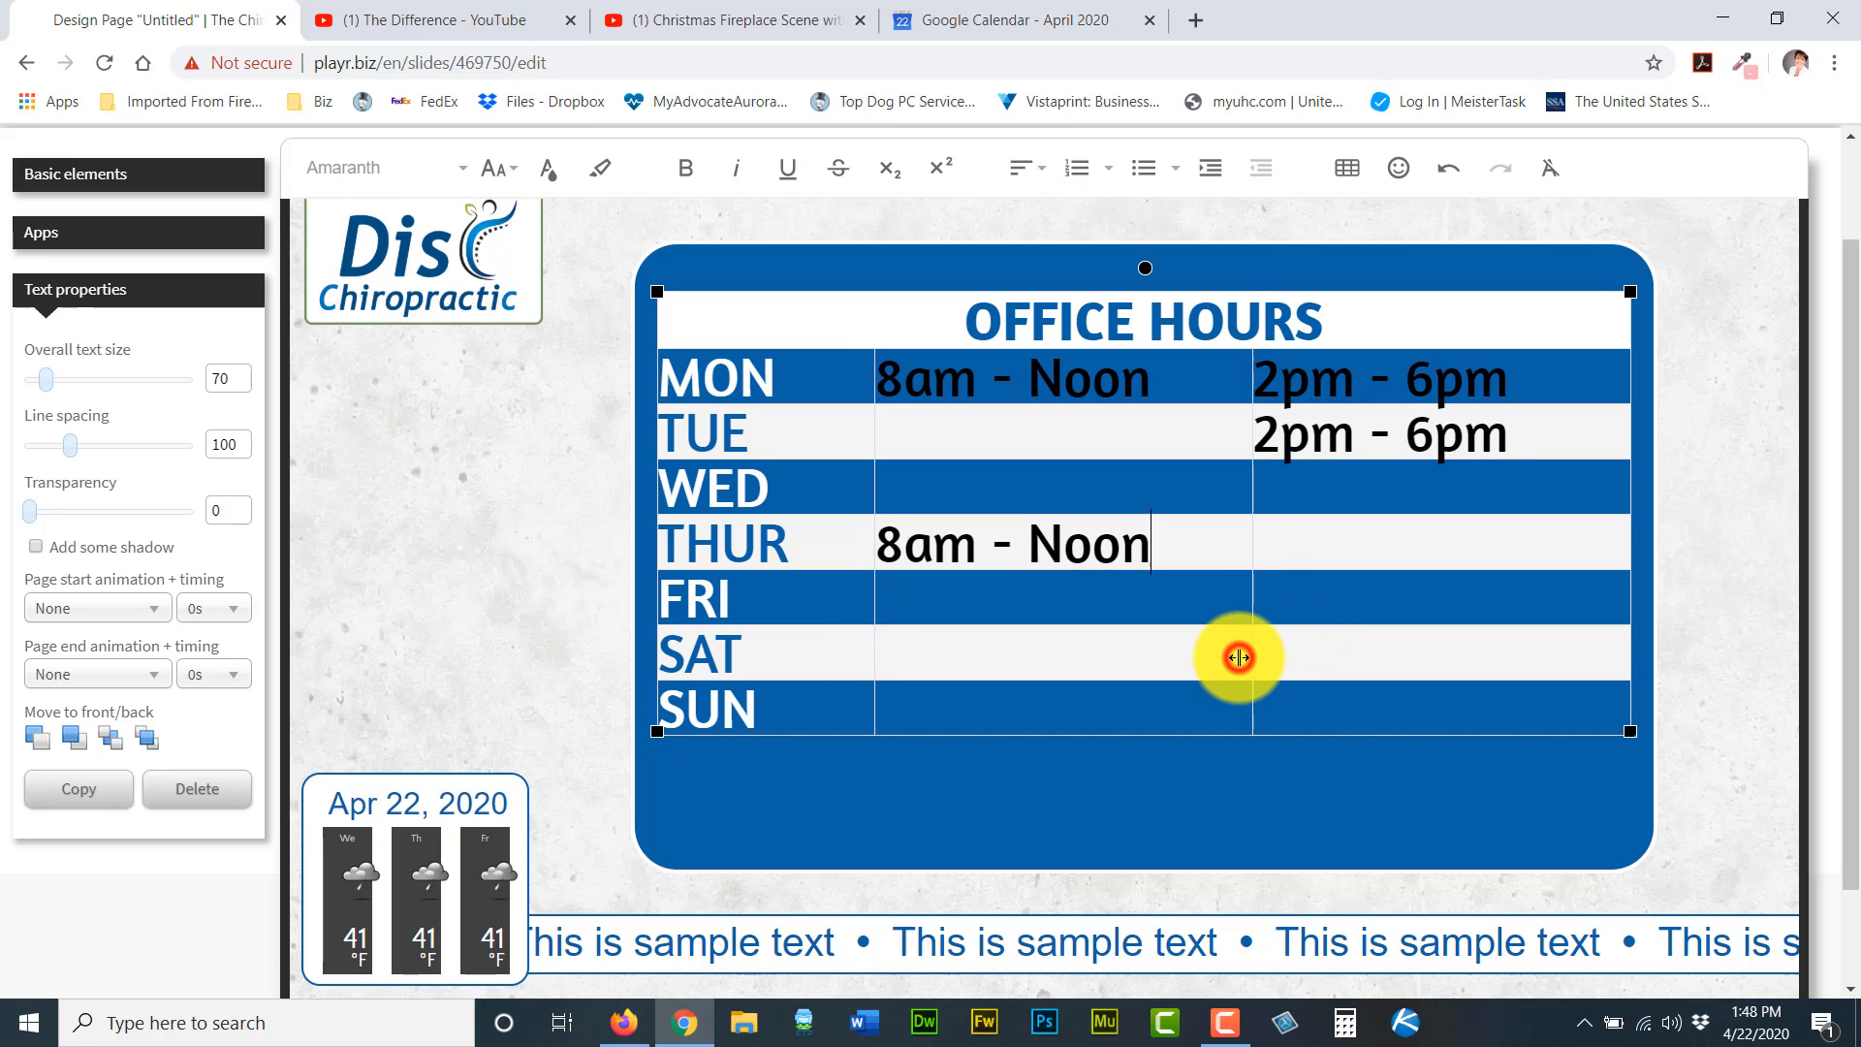
left_click(1066, 636)
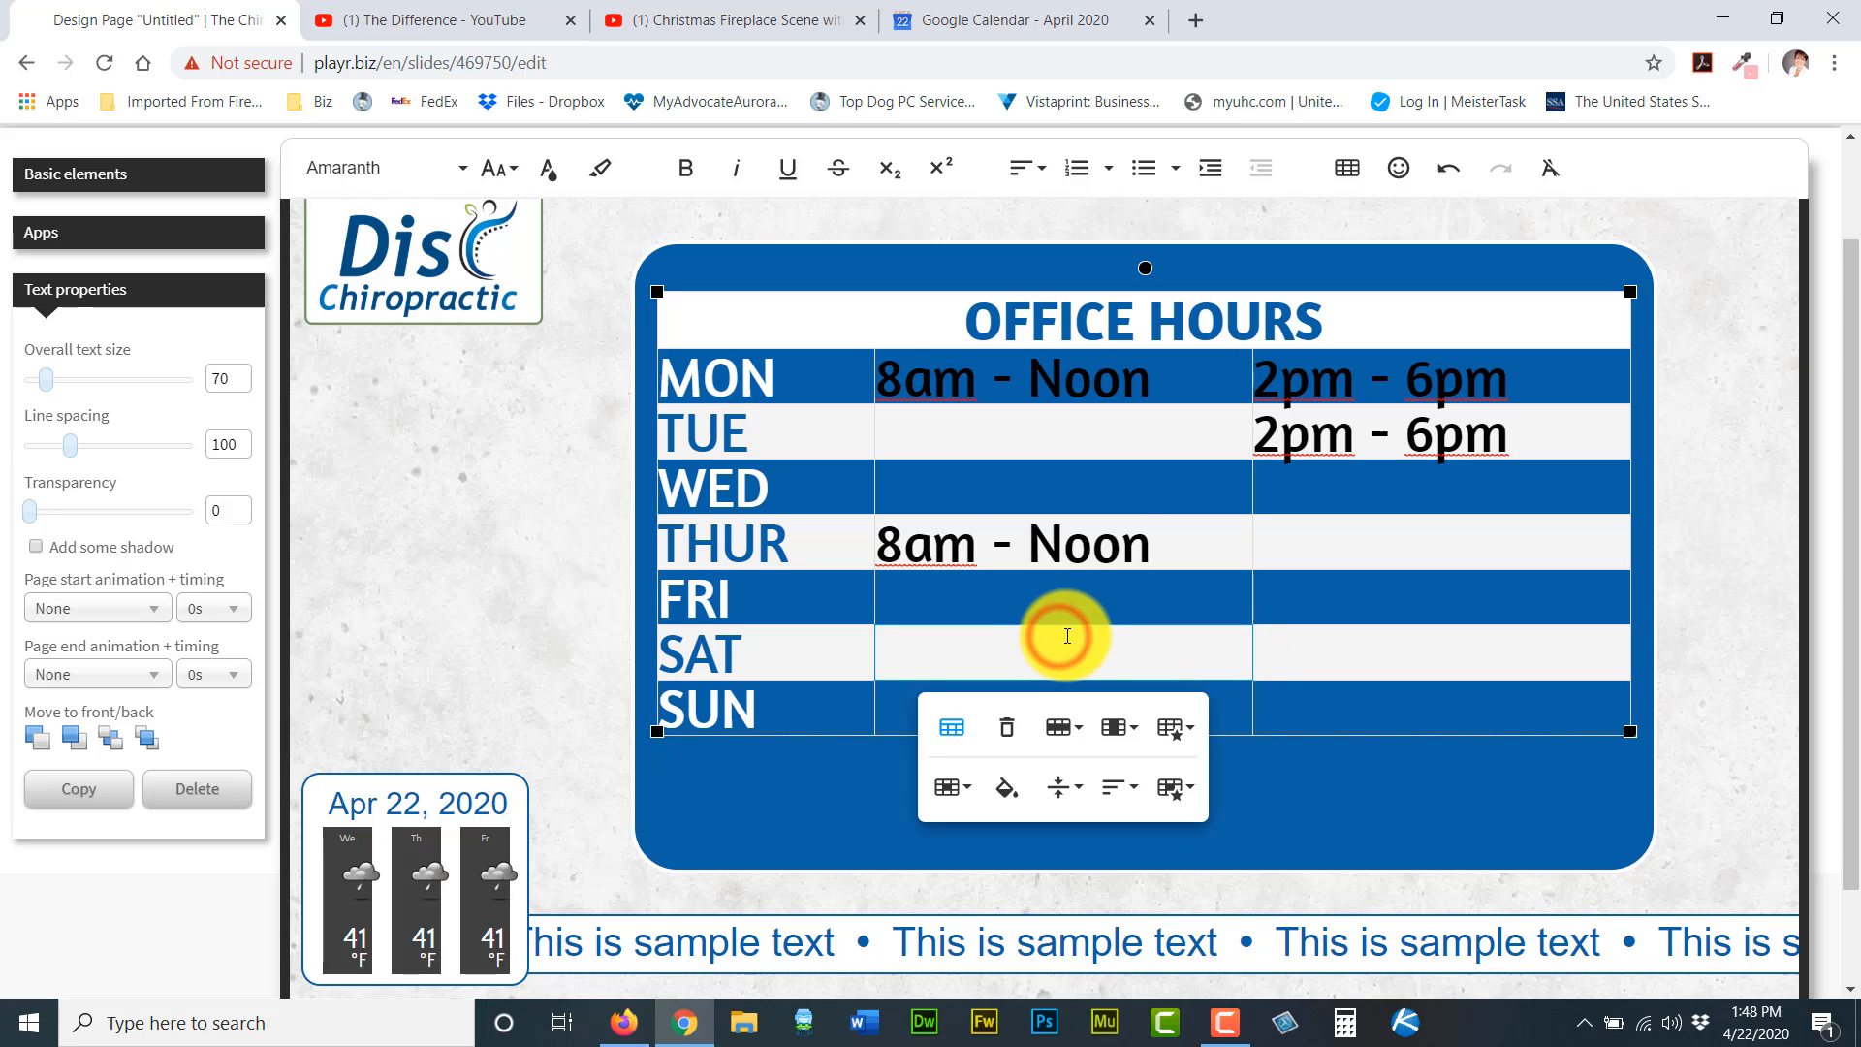
type("8am - Noon")
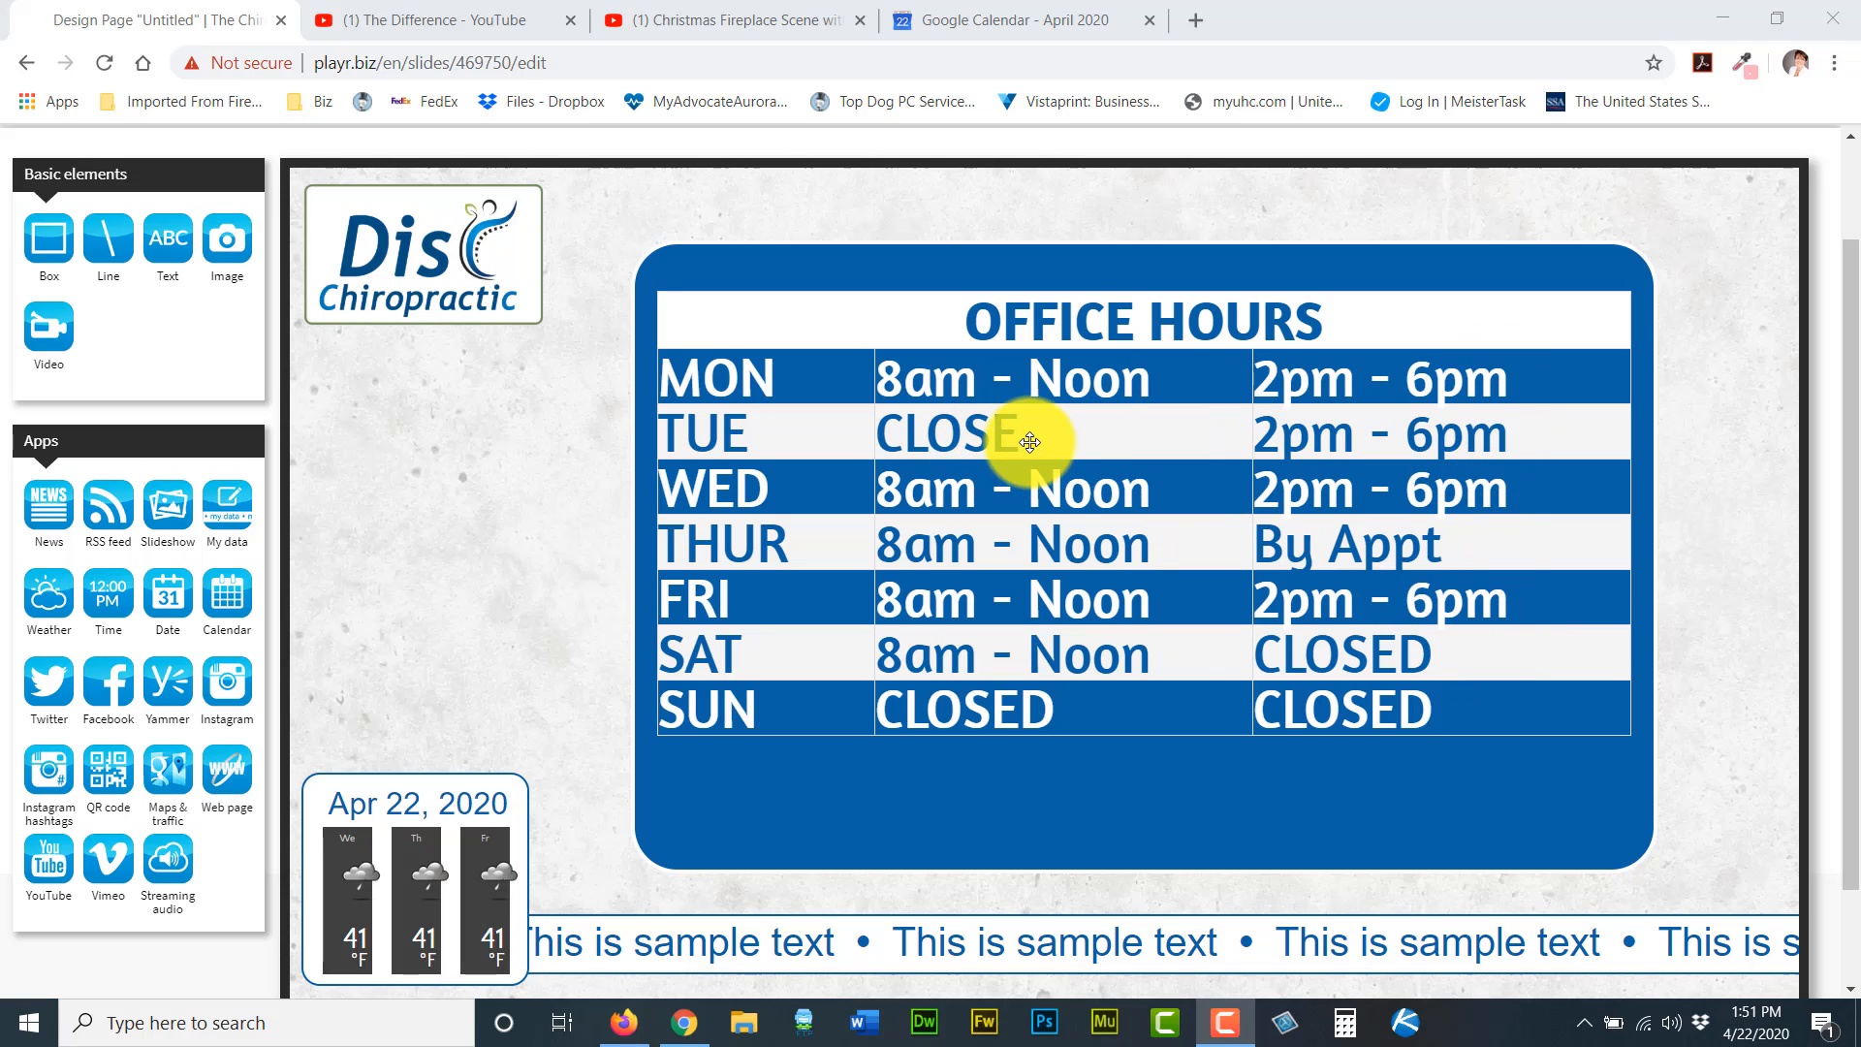
Complete Tuesday's second-column entry as "CLOSED" and set the table text's line spacing to 127.
left_click(1018, 431)
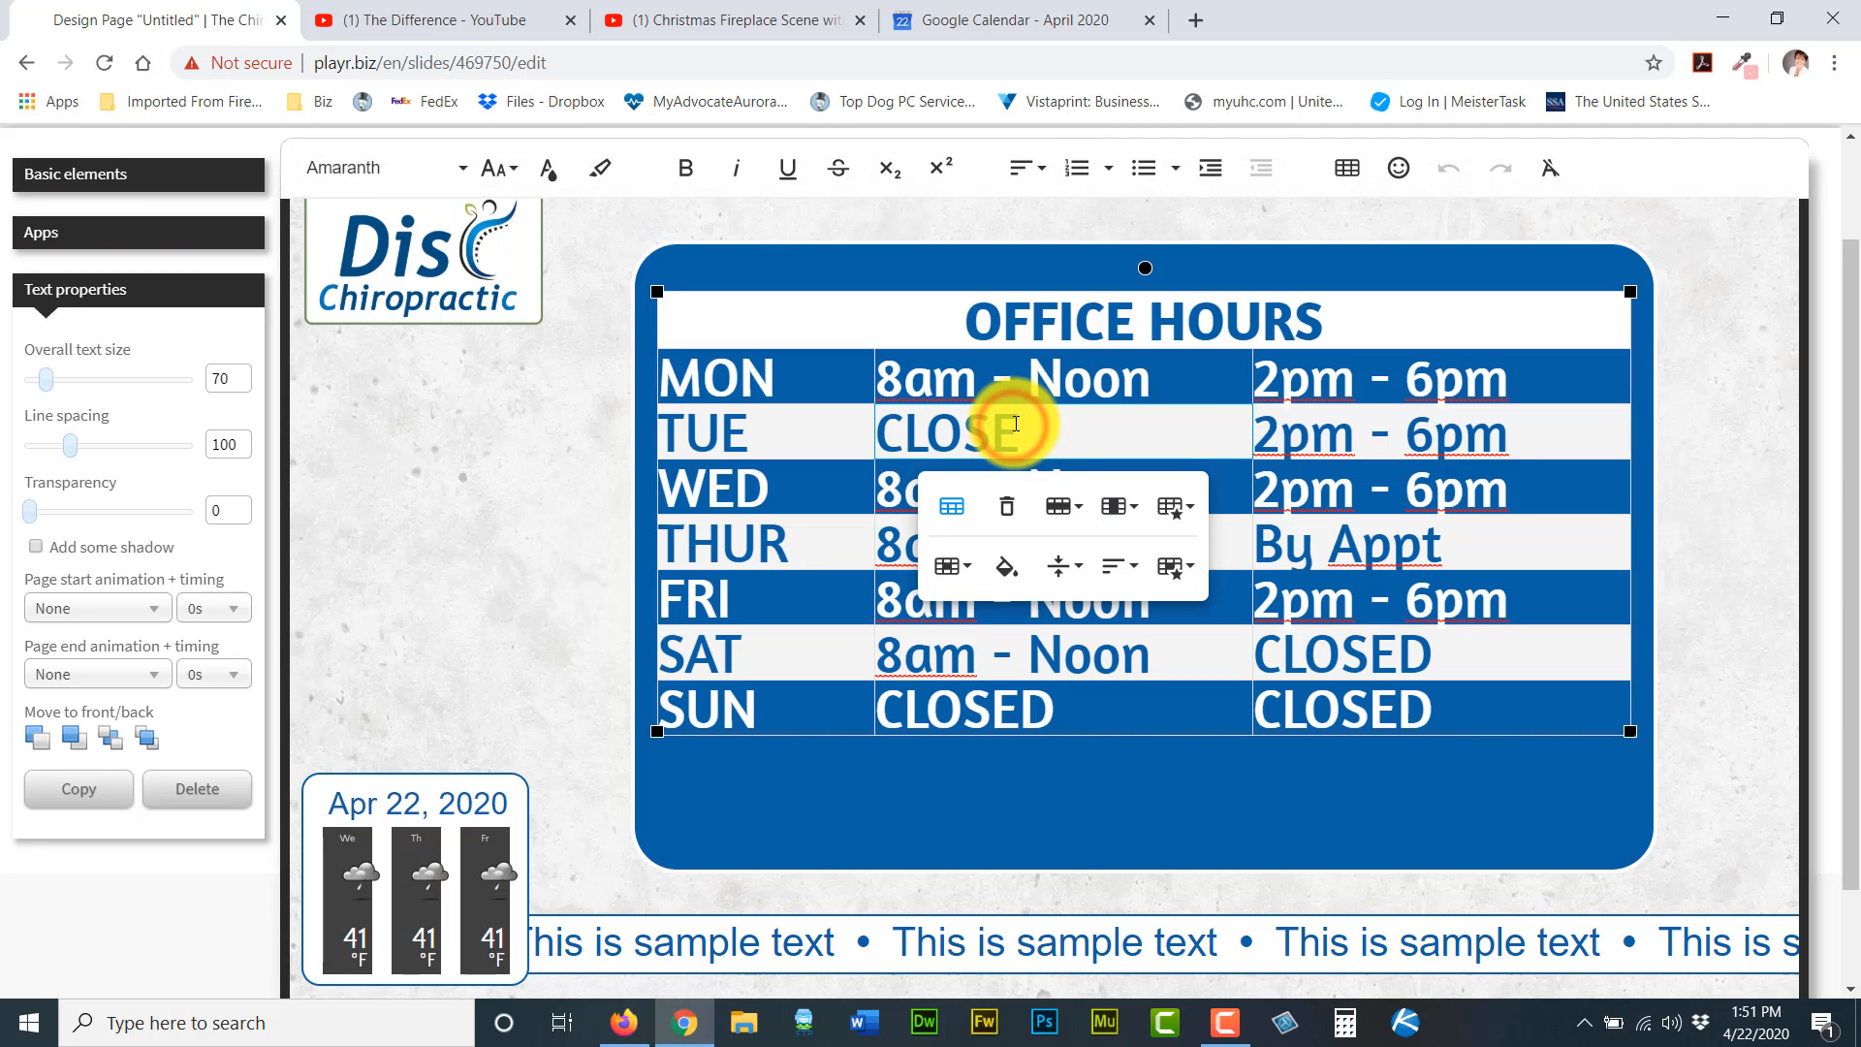
type("D")
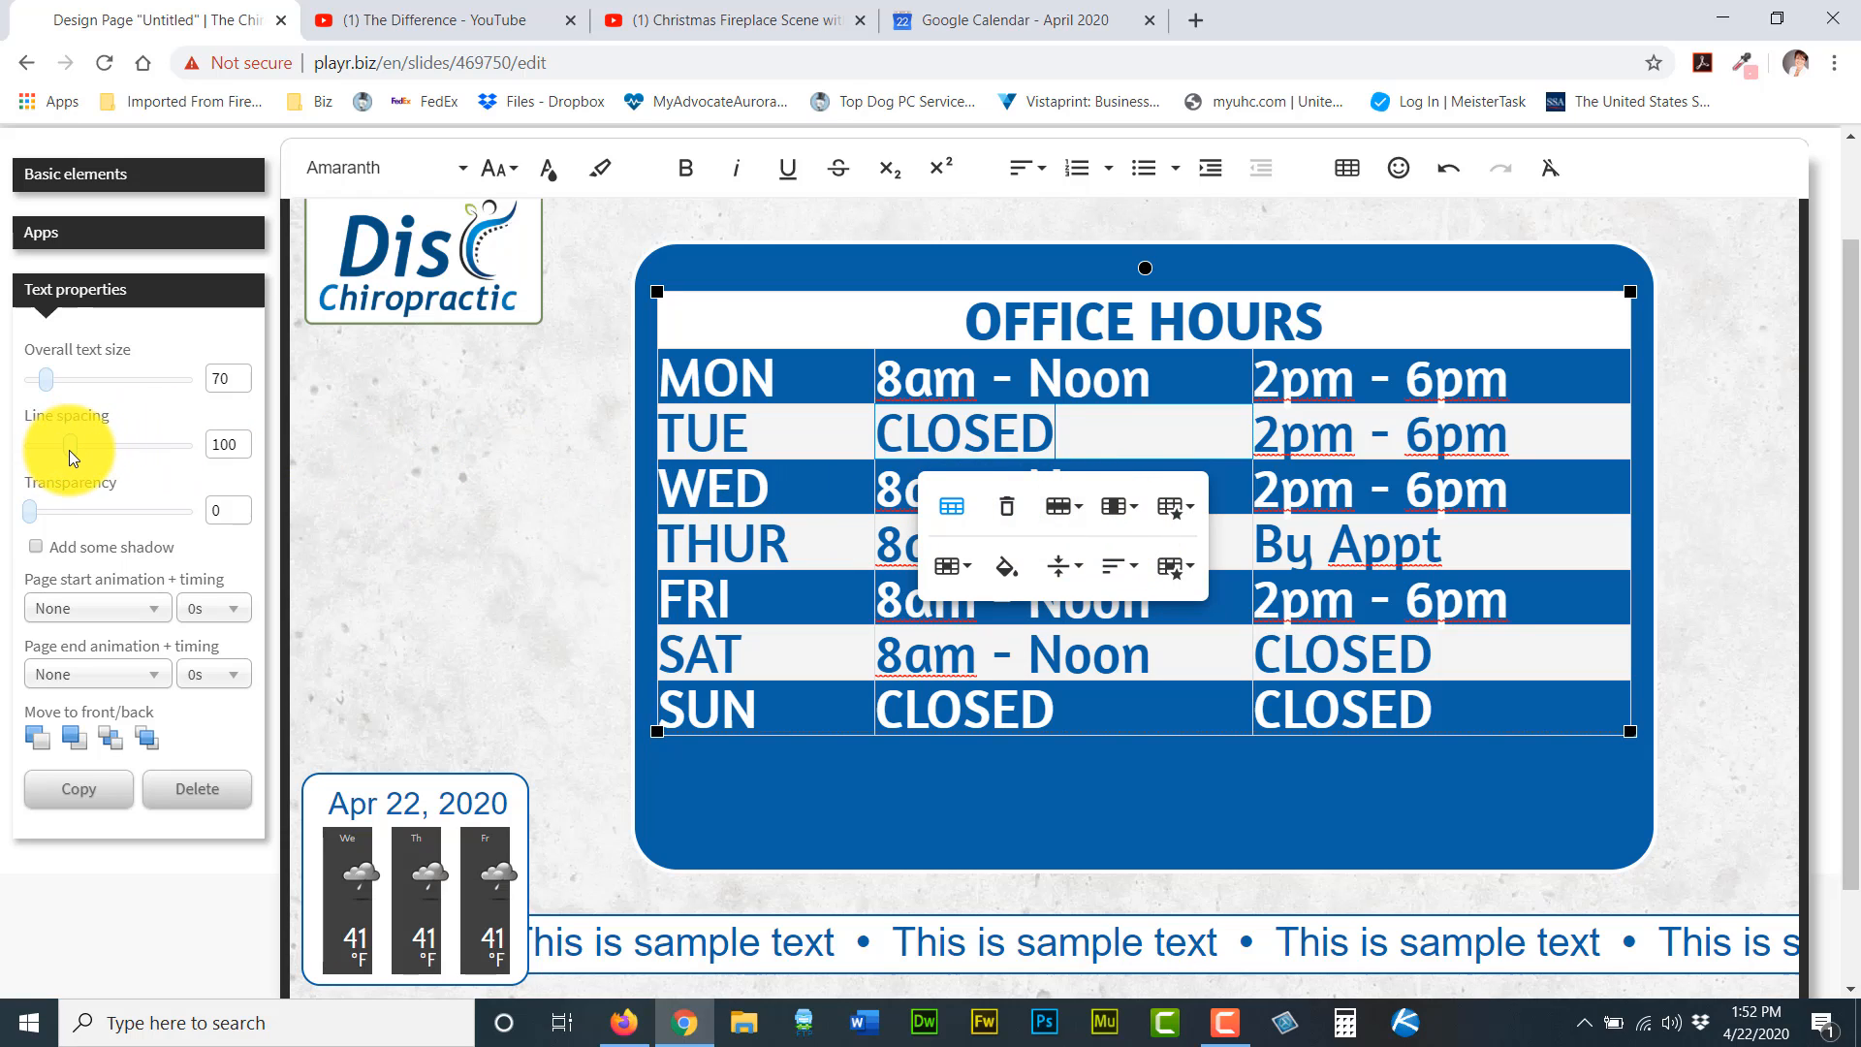
left_click_drag(68, 450, 77, 449)
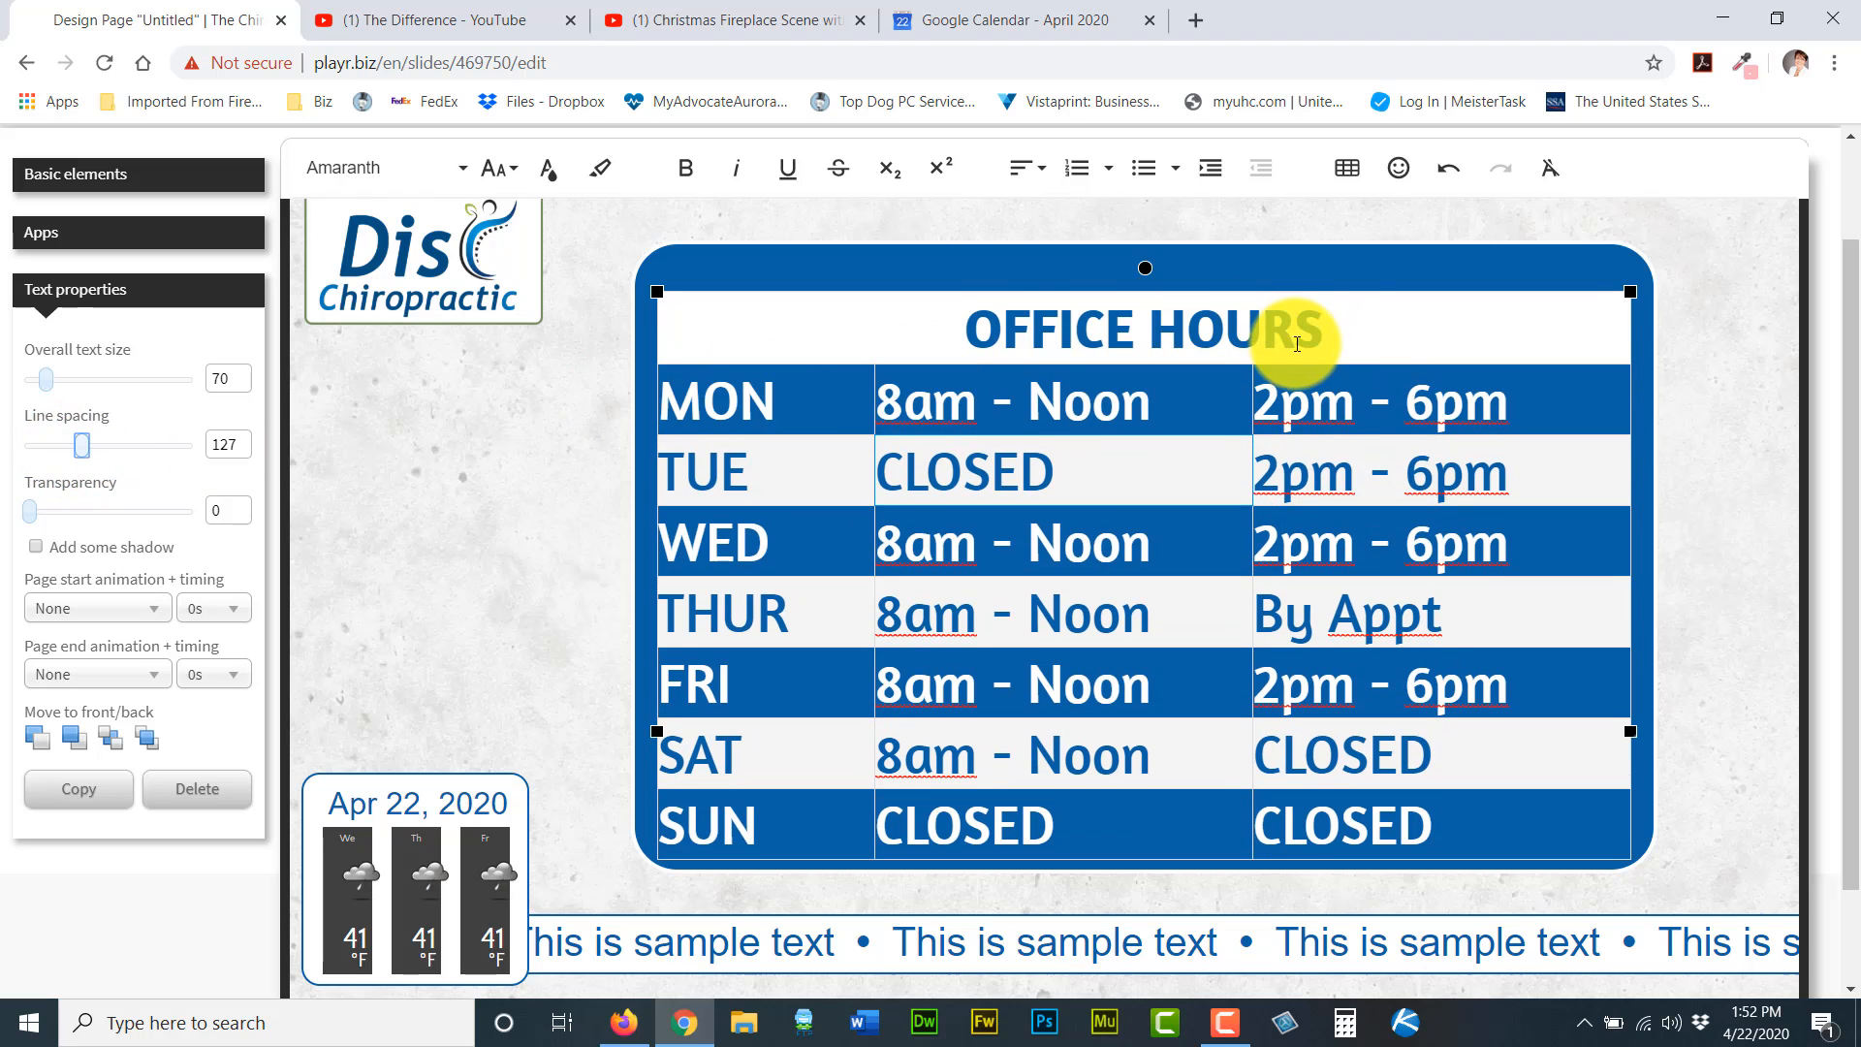
Extend the table's text frame upward and downward to enclose all rows, and center it vertically within the blue rounded box.
left_click_drag(1629, 289, 1630, 258)
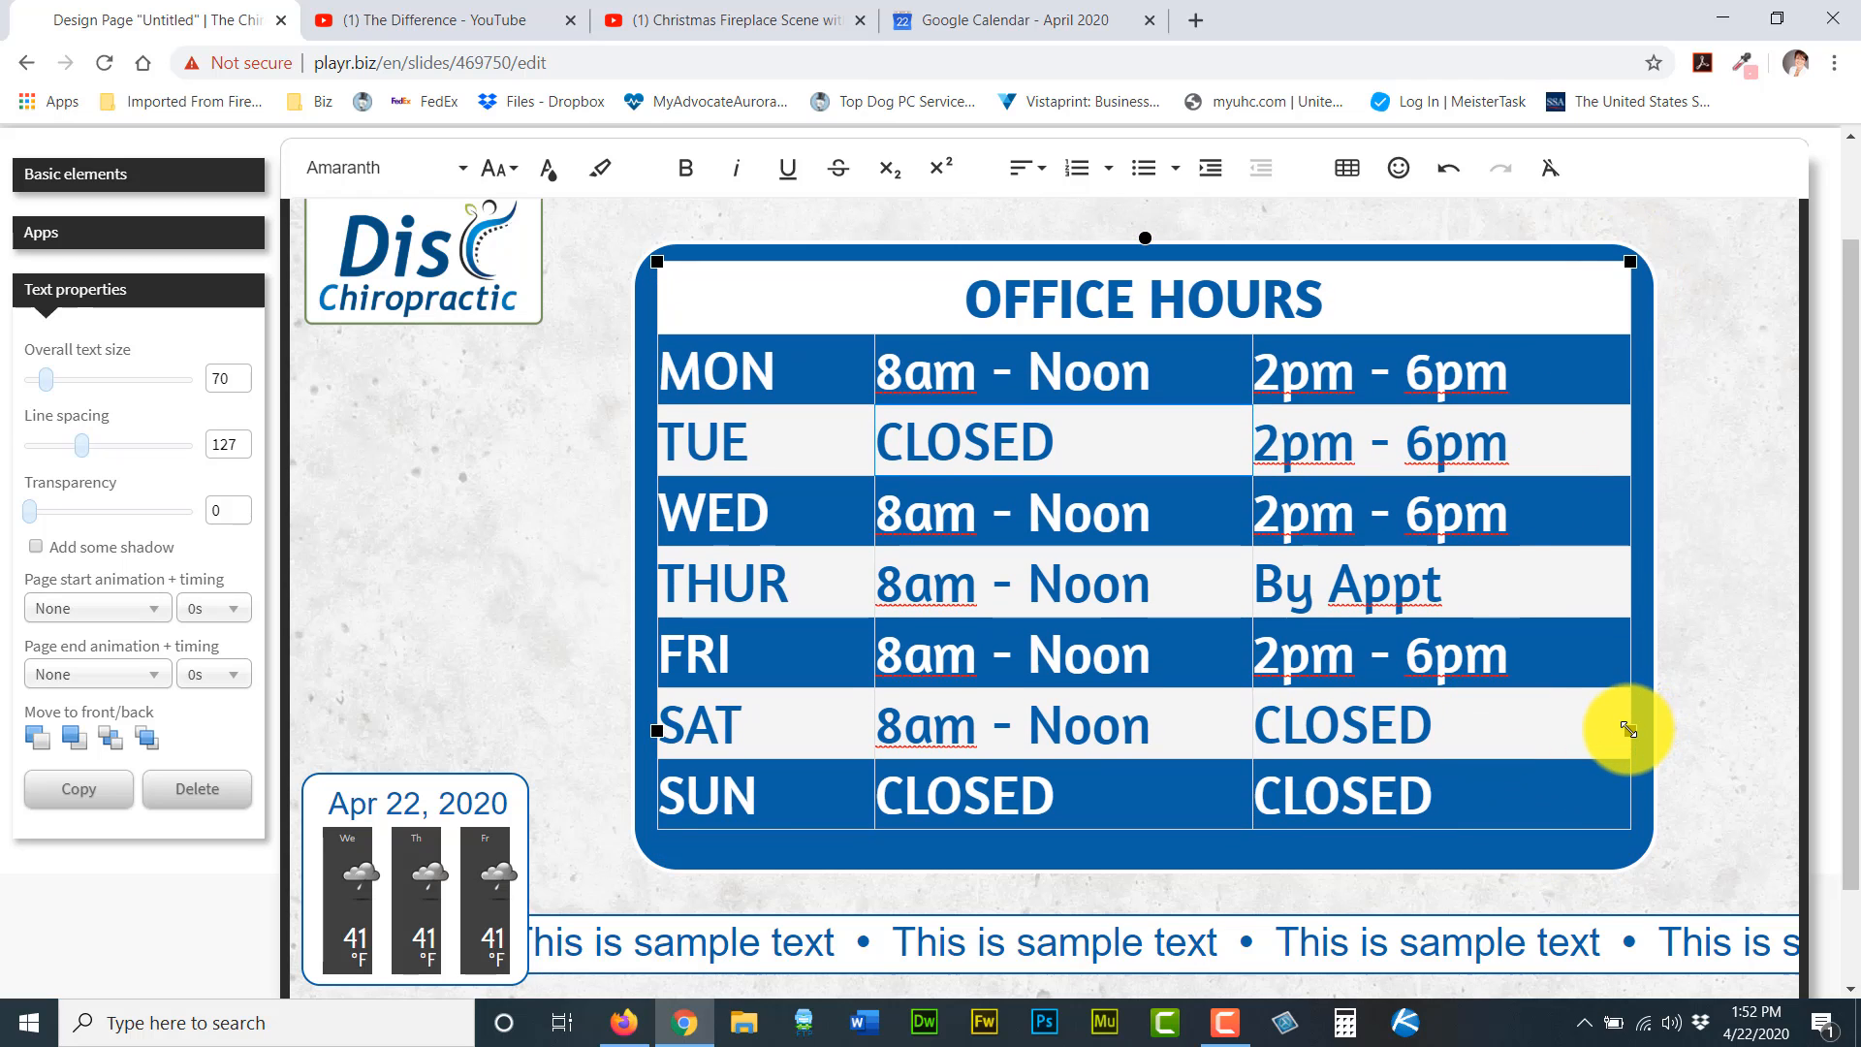
left_click_drag(1628, 729, 1633, 845)
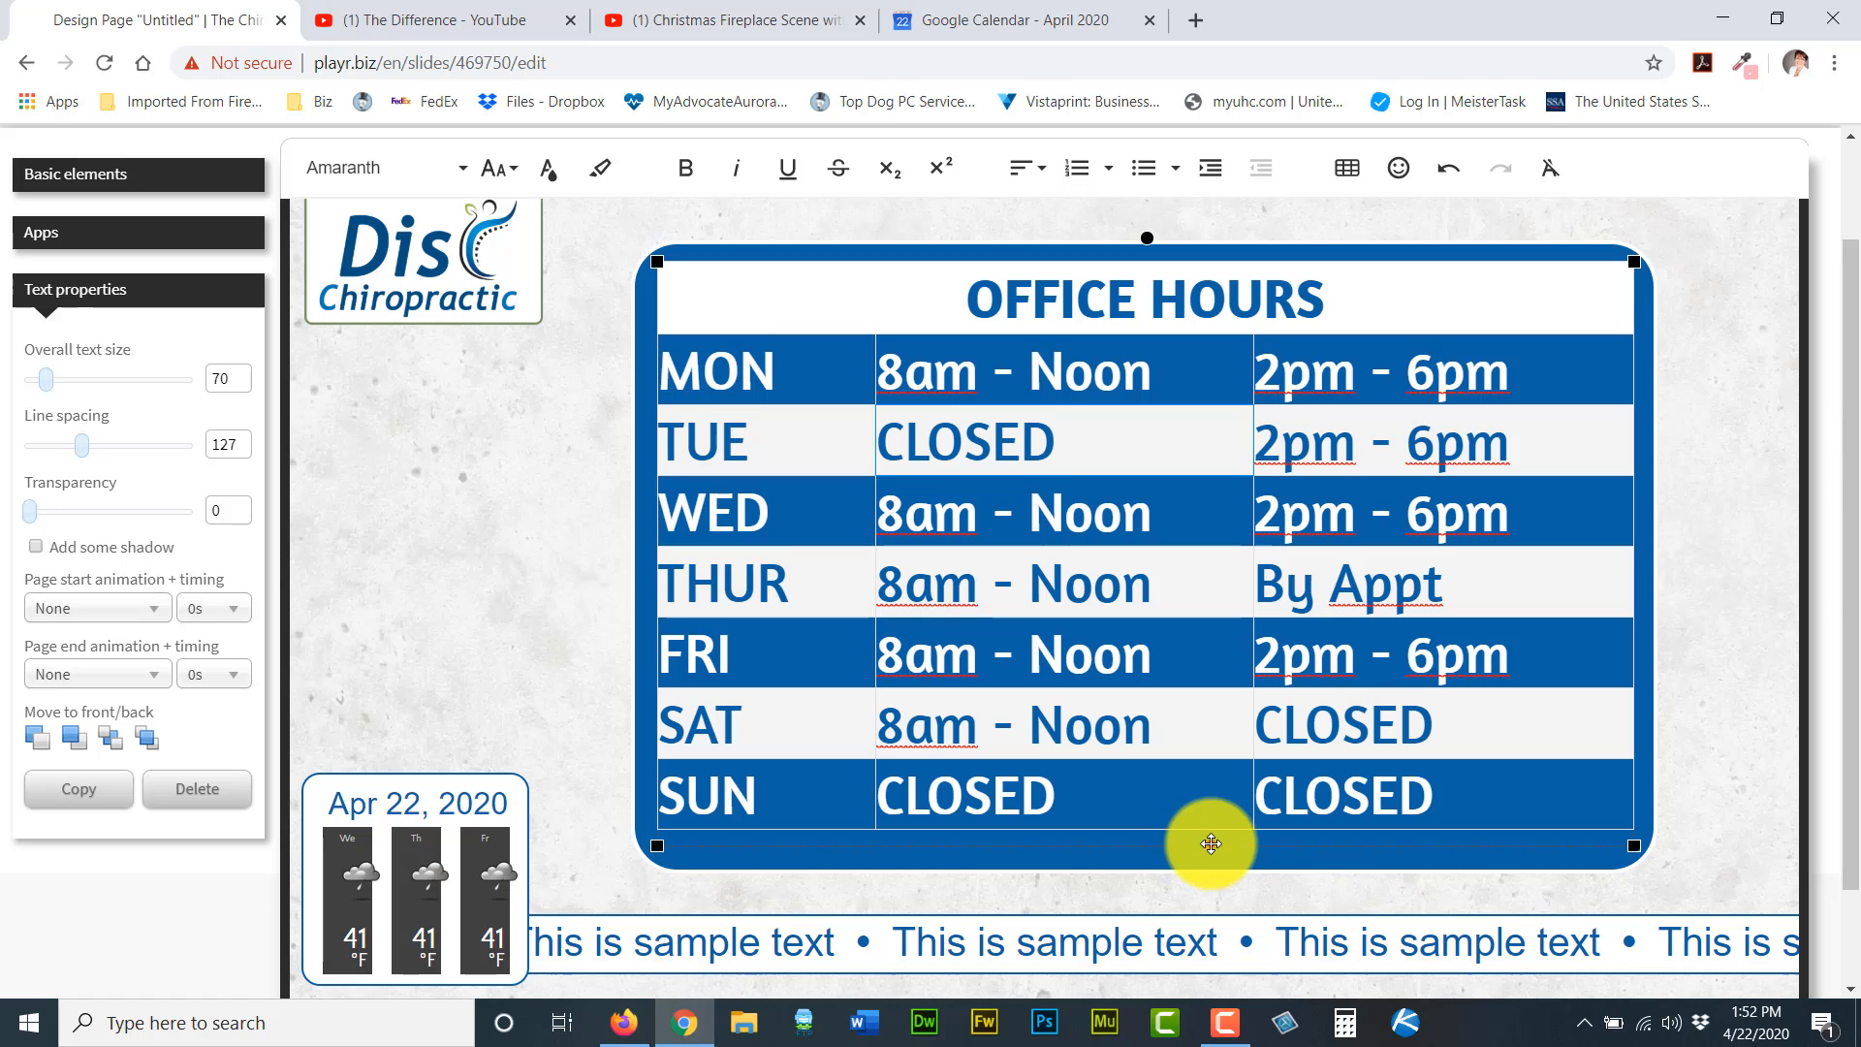
left_click_drag(1211, 843, 1210, 858)
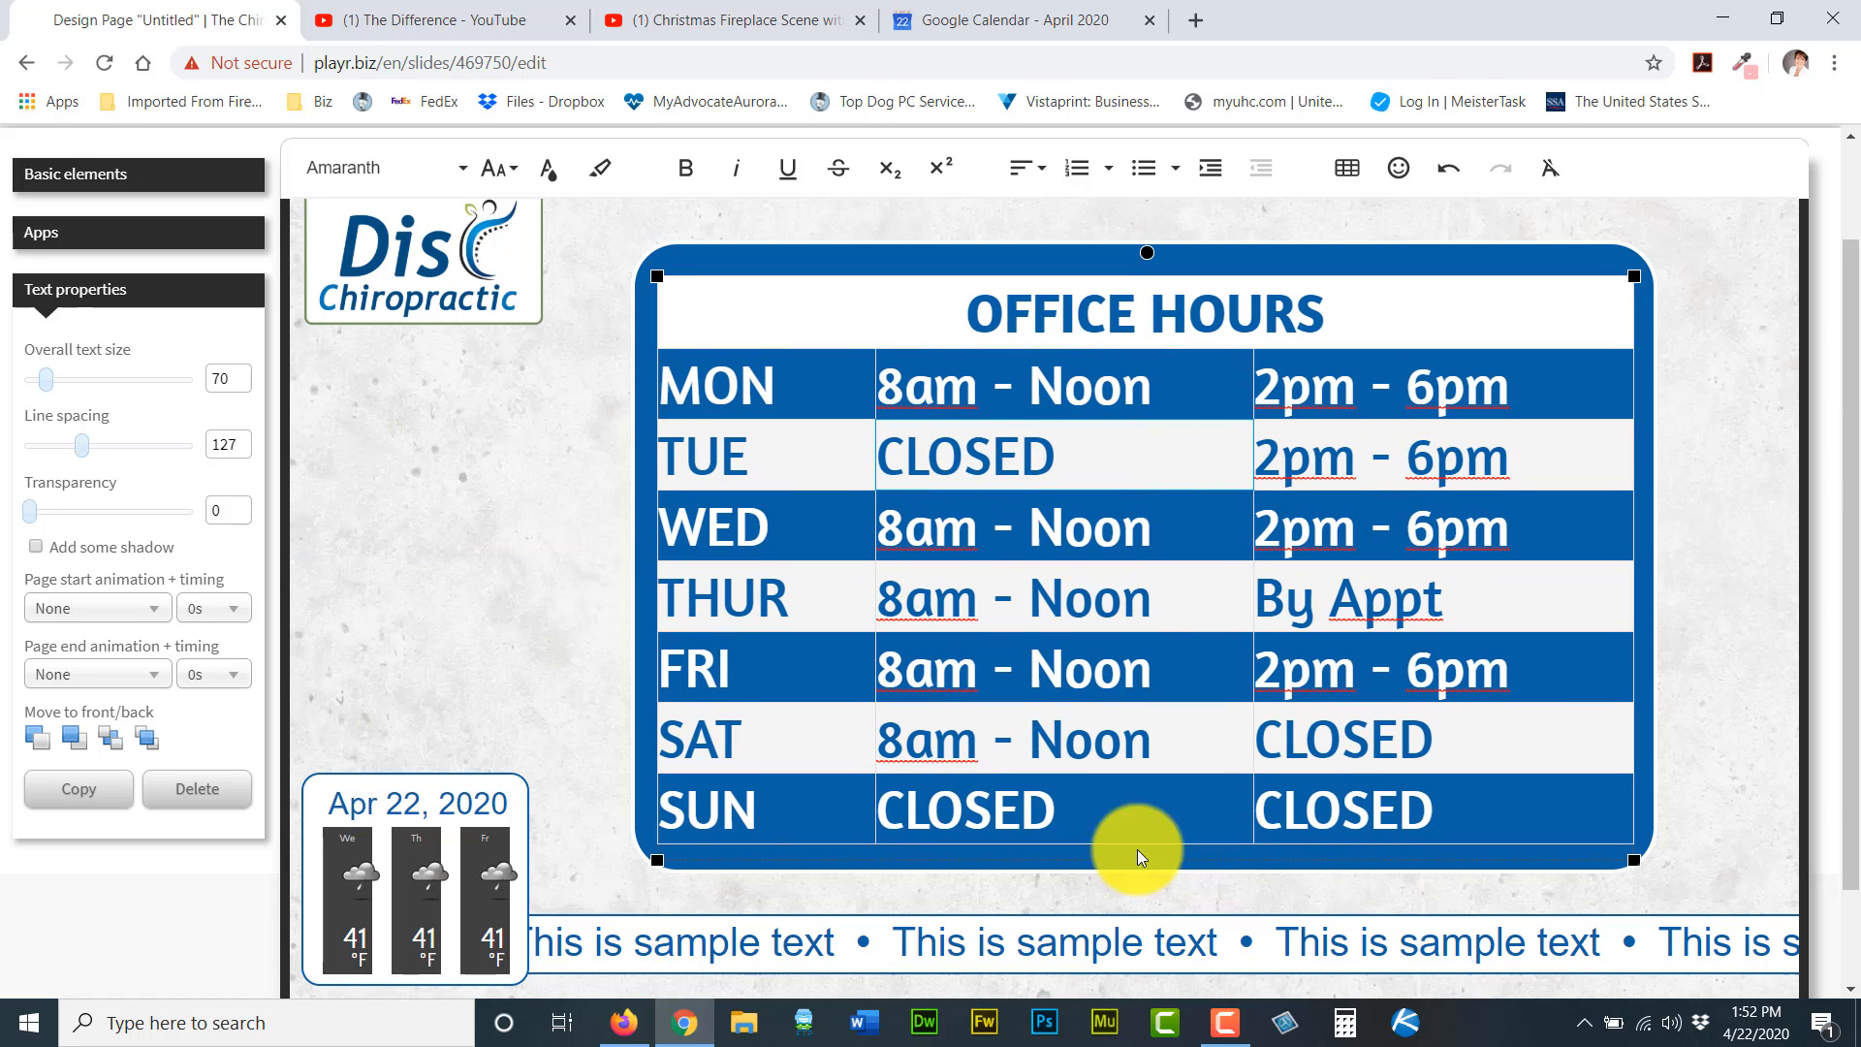
left_click(544, 587)
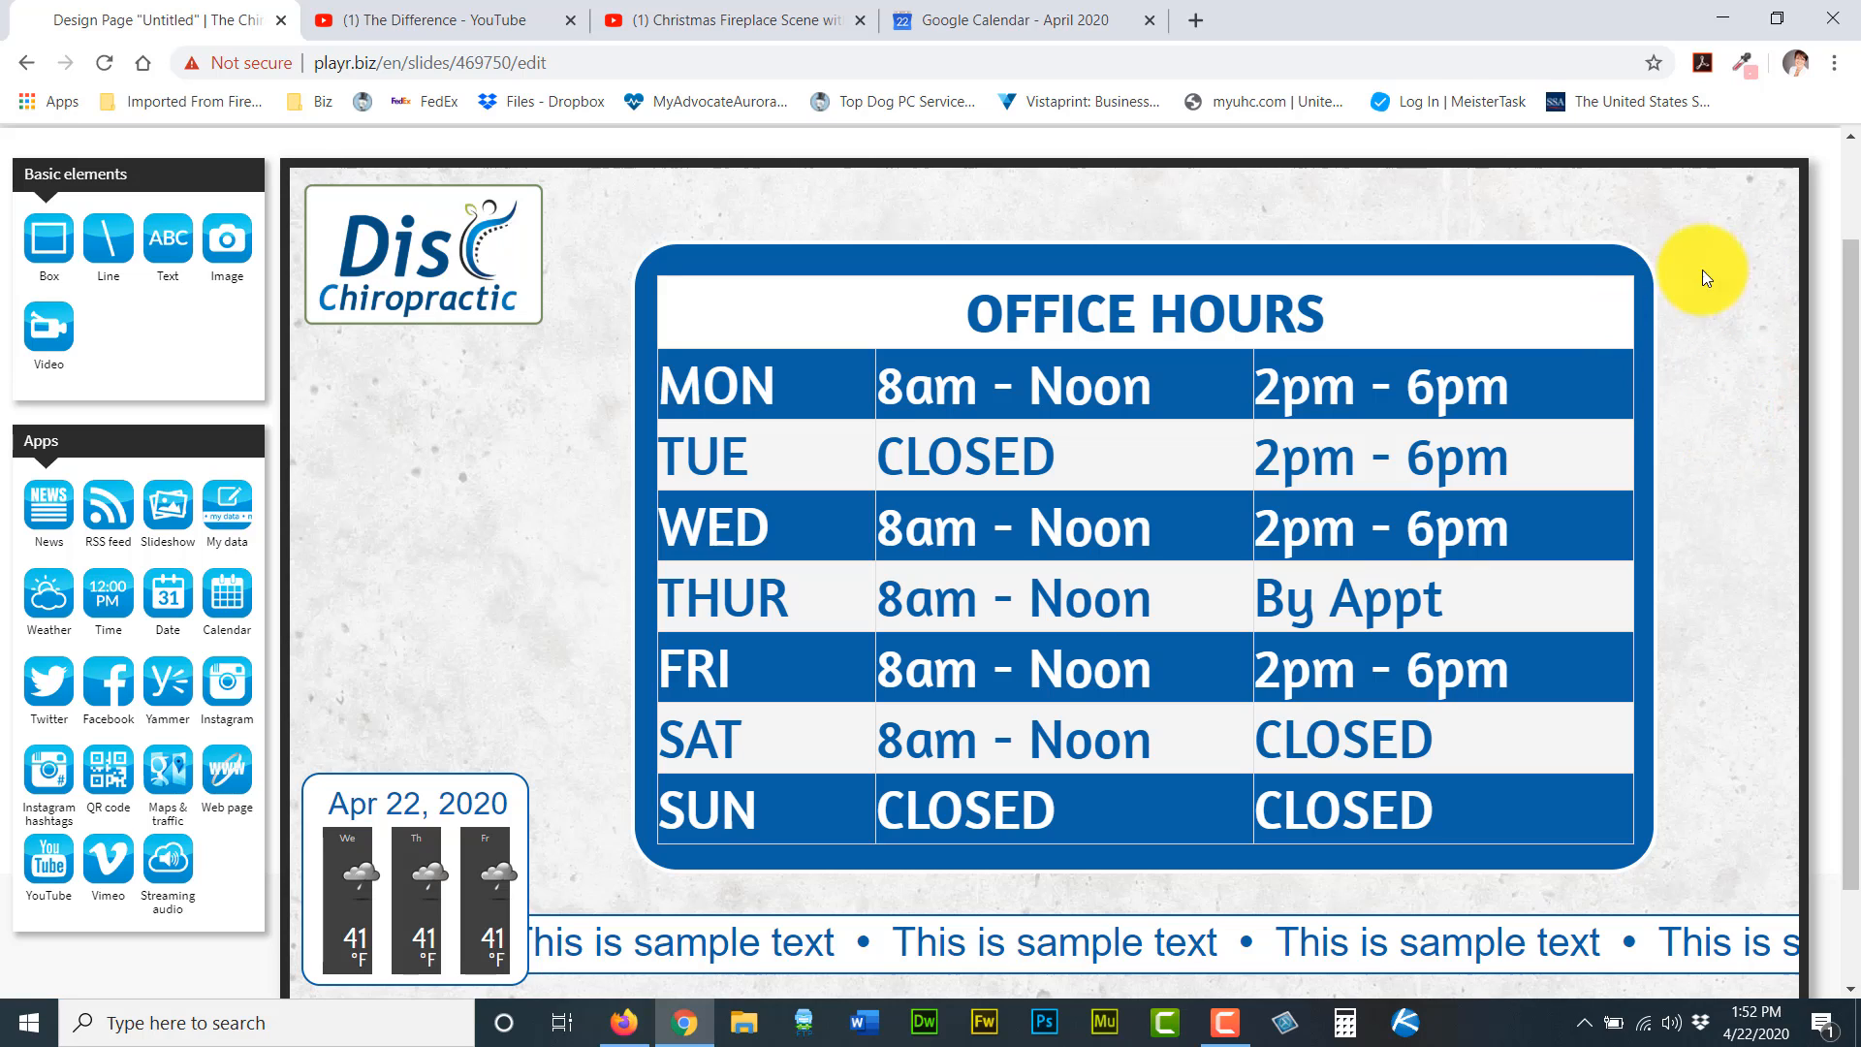
Set the blue background box's page start animation to Drop in with a timing of 0.5s.
left_click(676, 253)
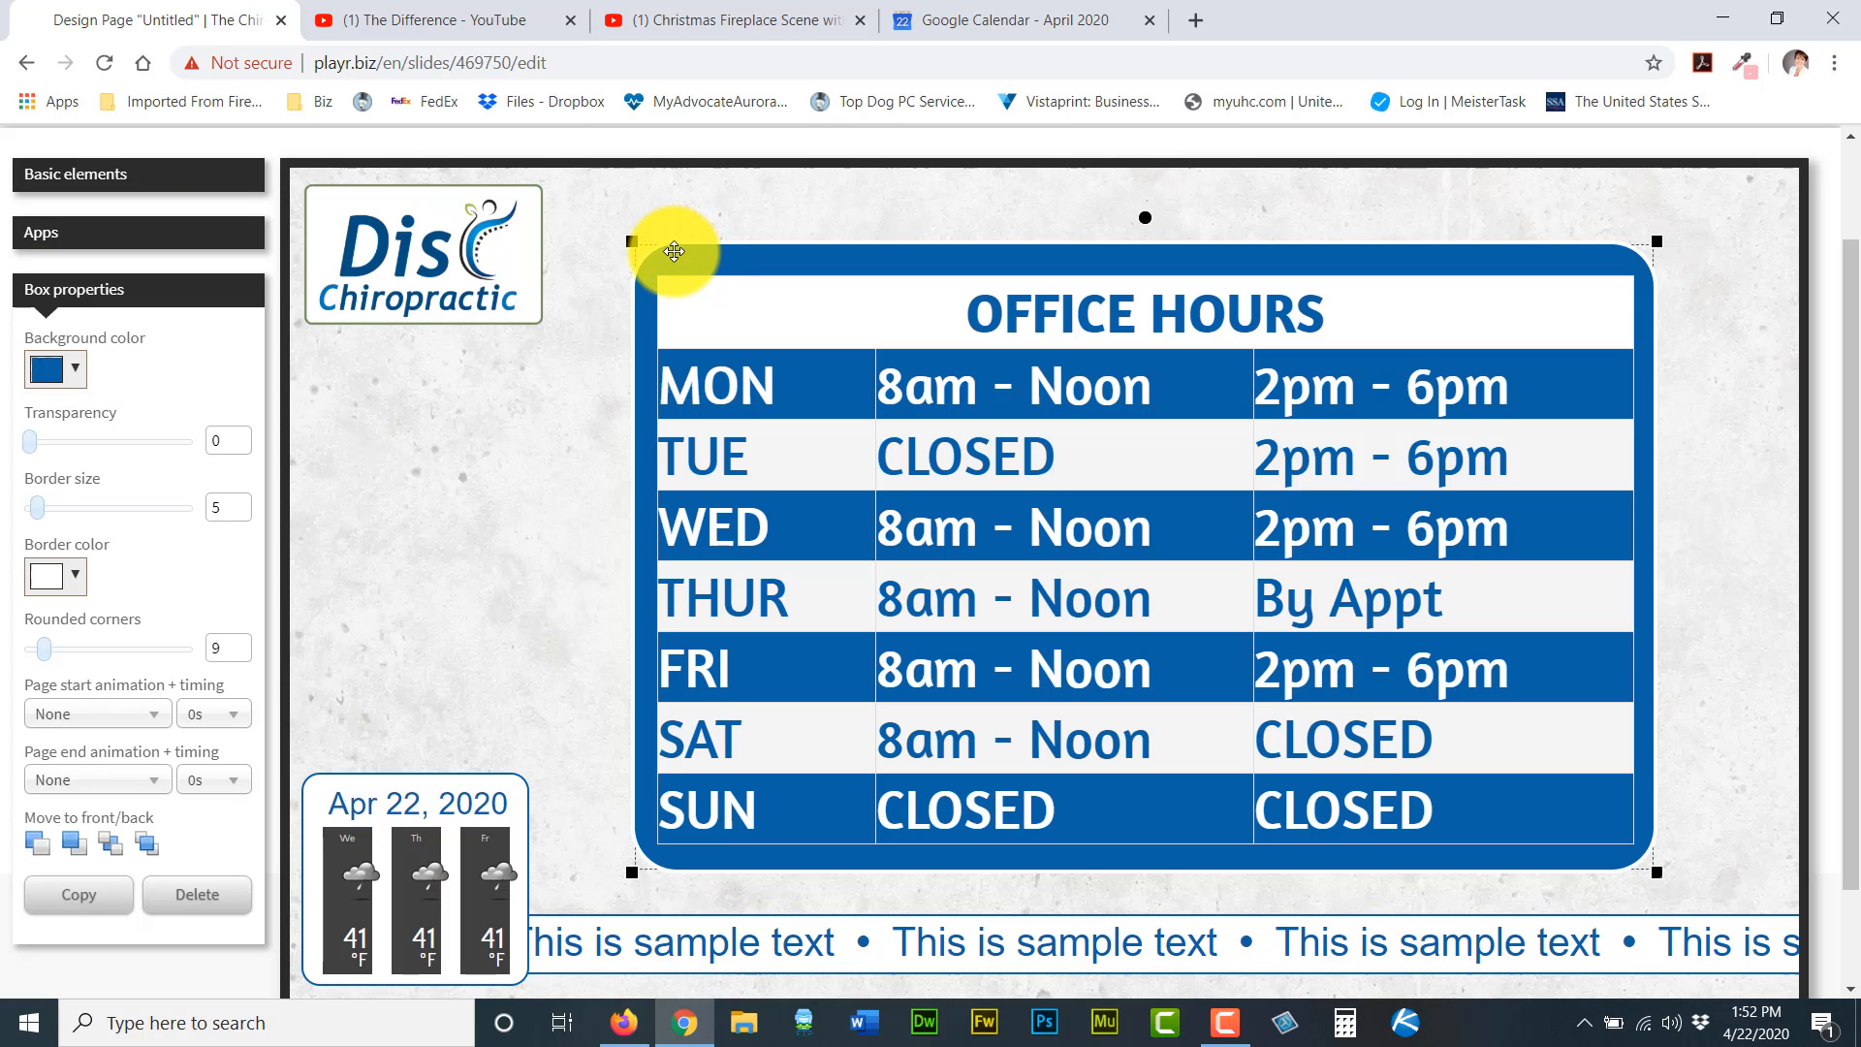
left_click(82, 719)
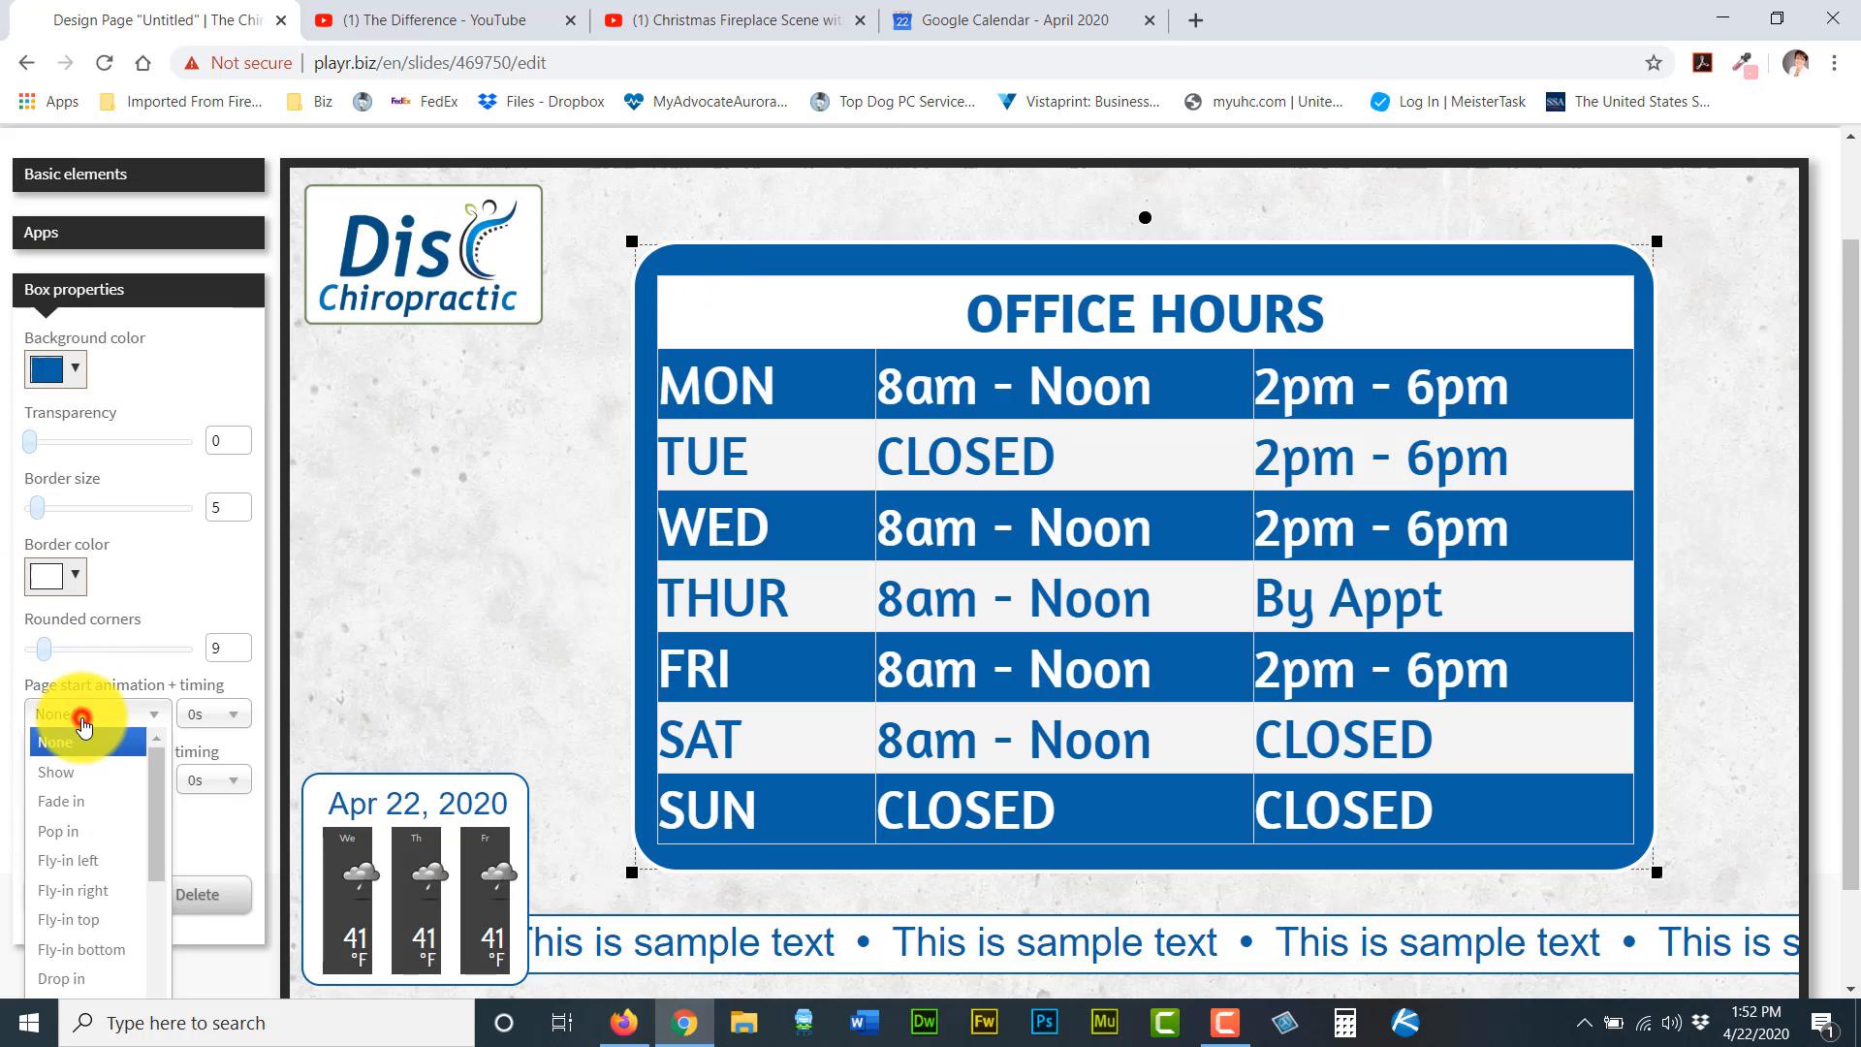
left_click(99, 979)
left_click(209, 714)
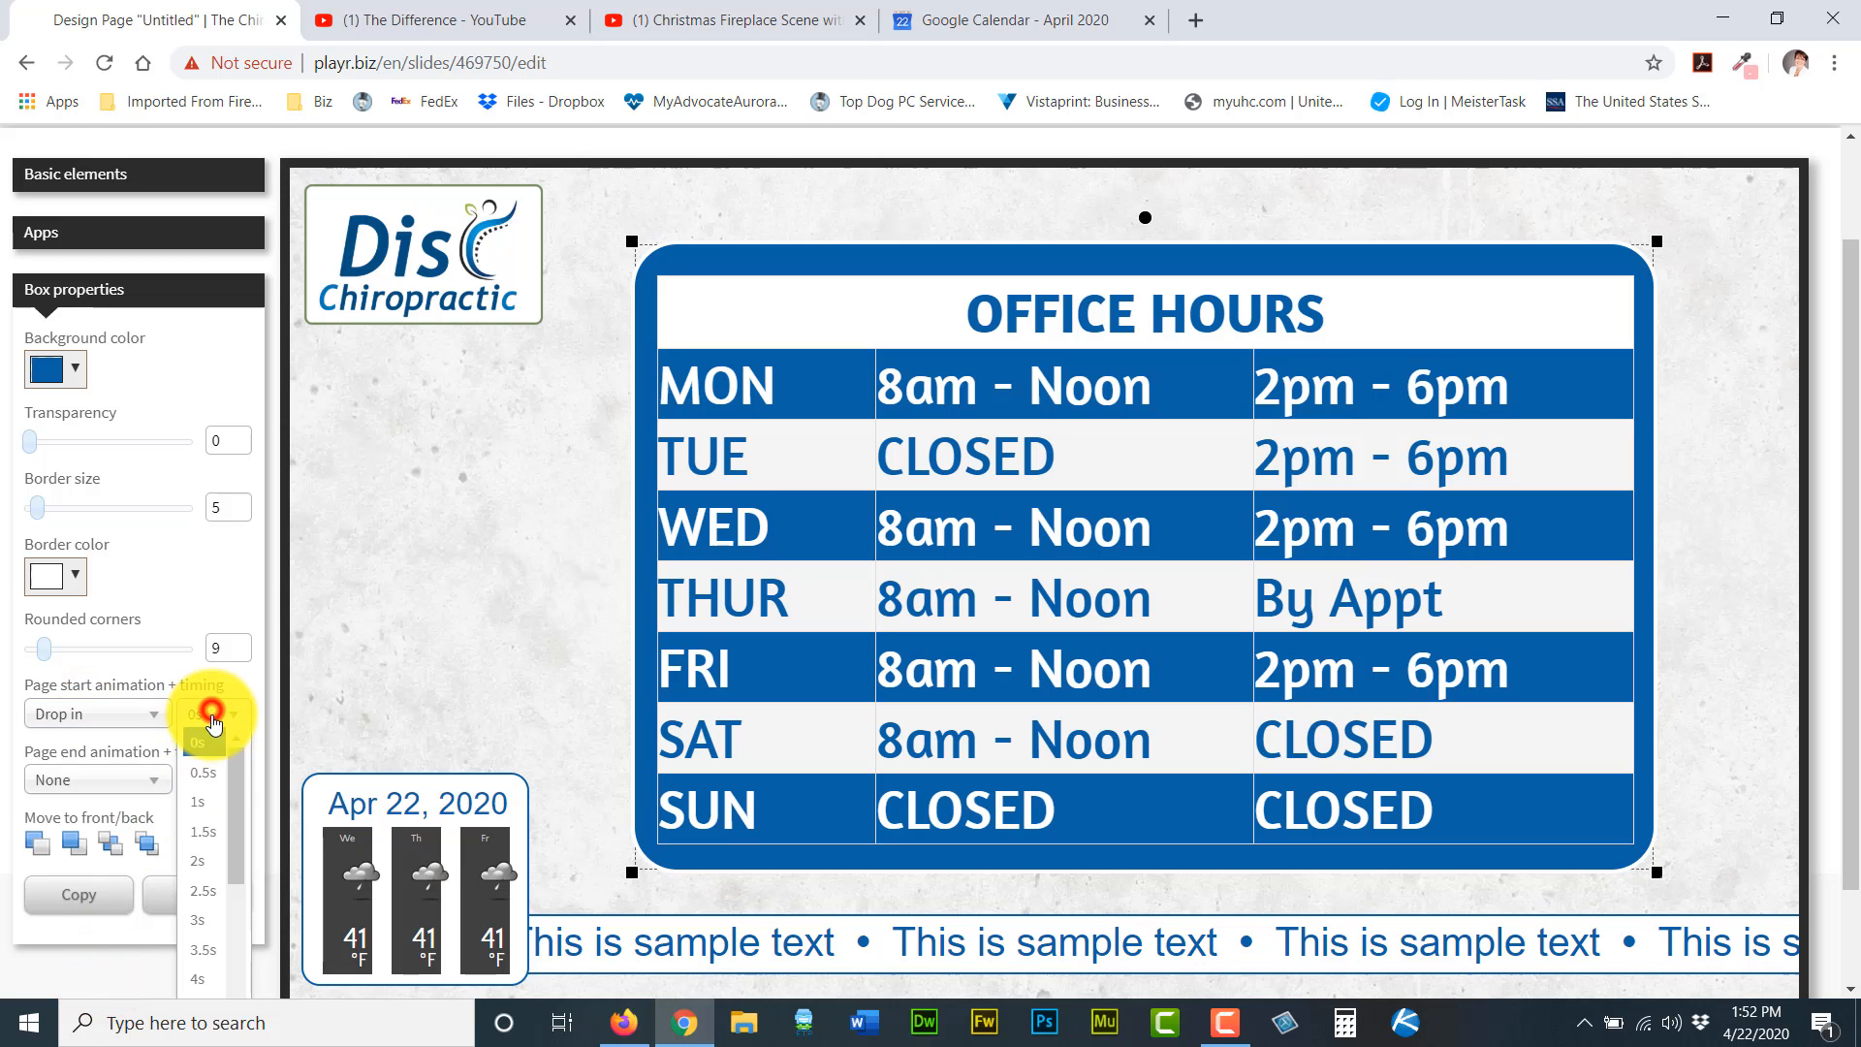
left_click(223, 774)
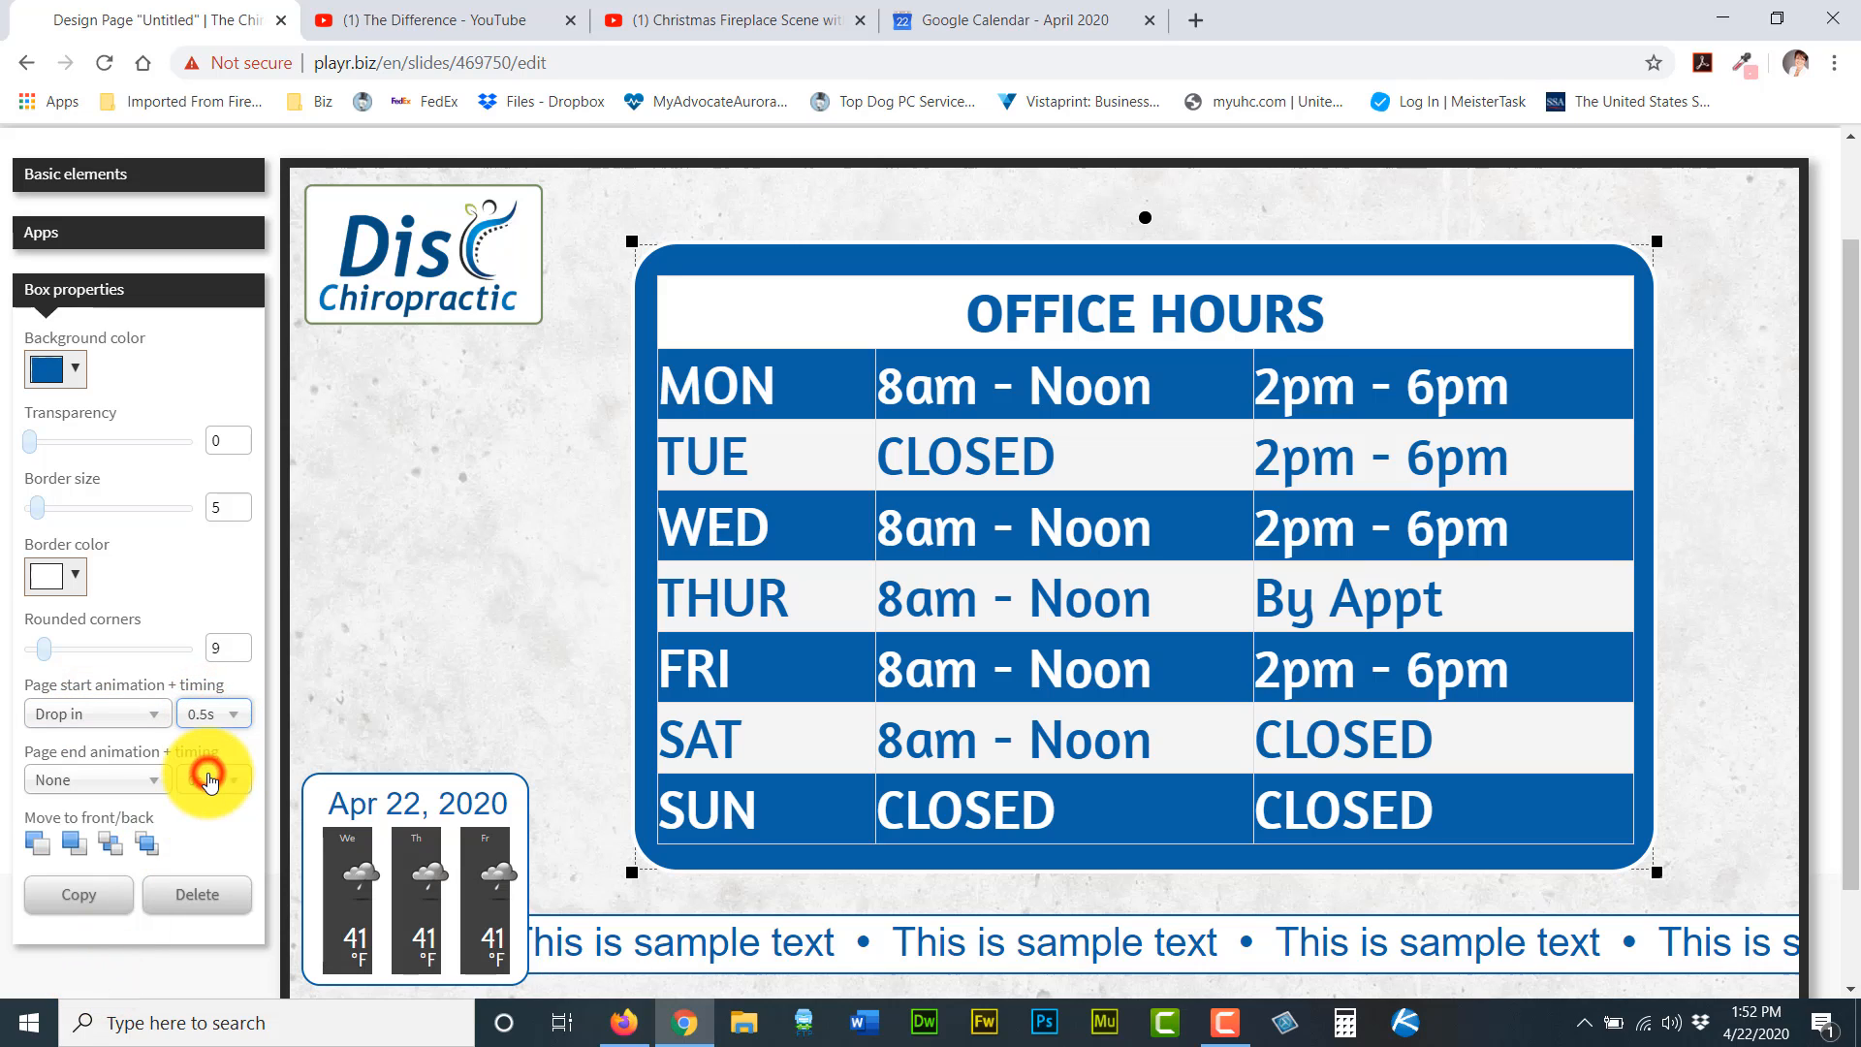
Set the office hours table's page start animation to Swing in with a timing of 2s.
left_click(886, 311)
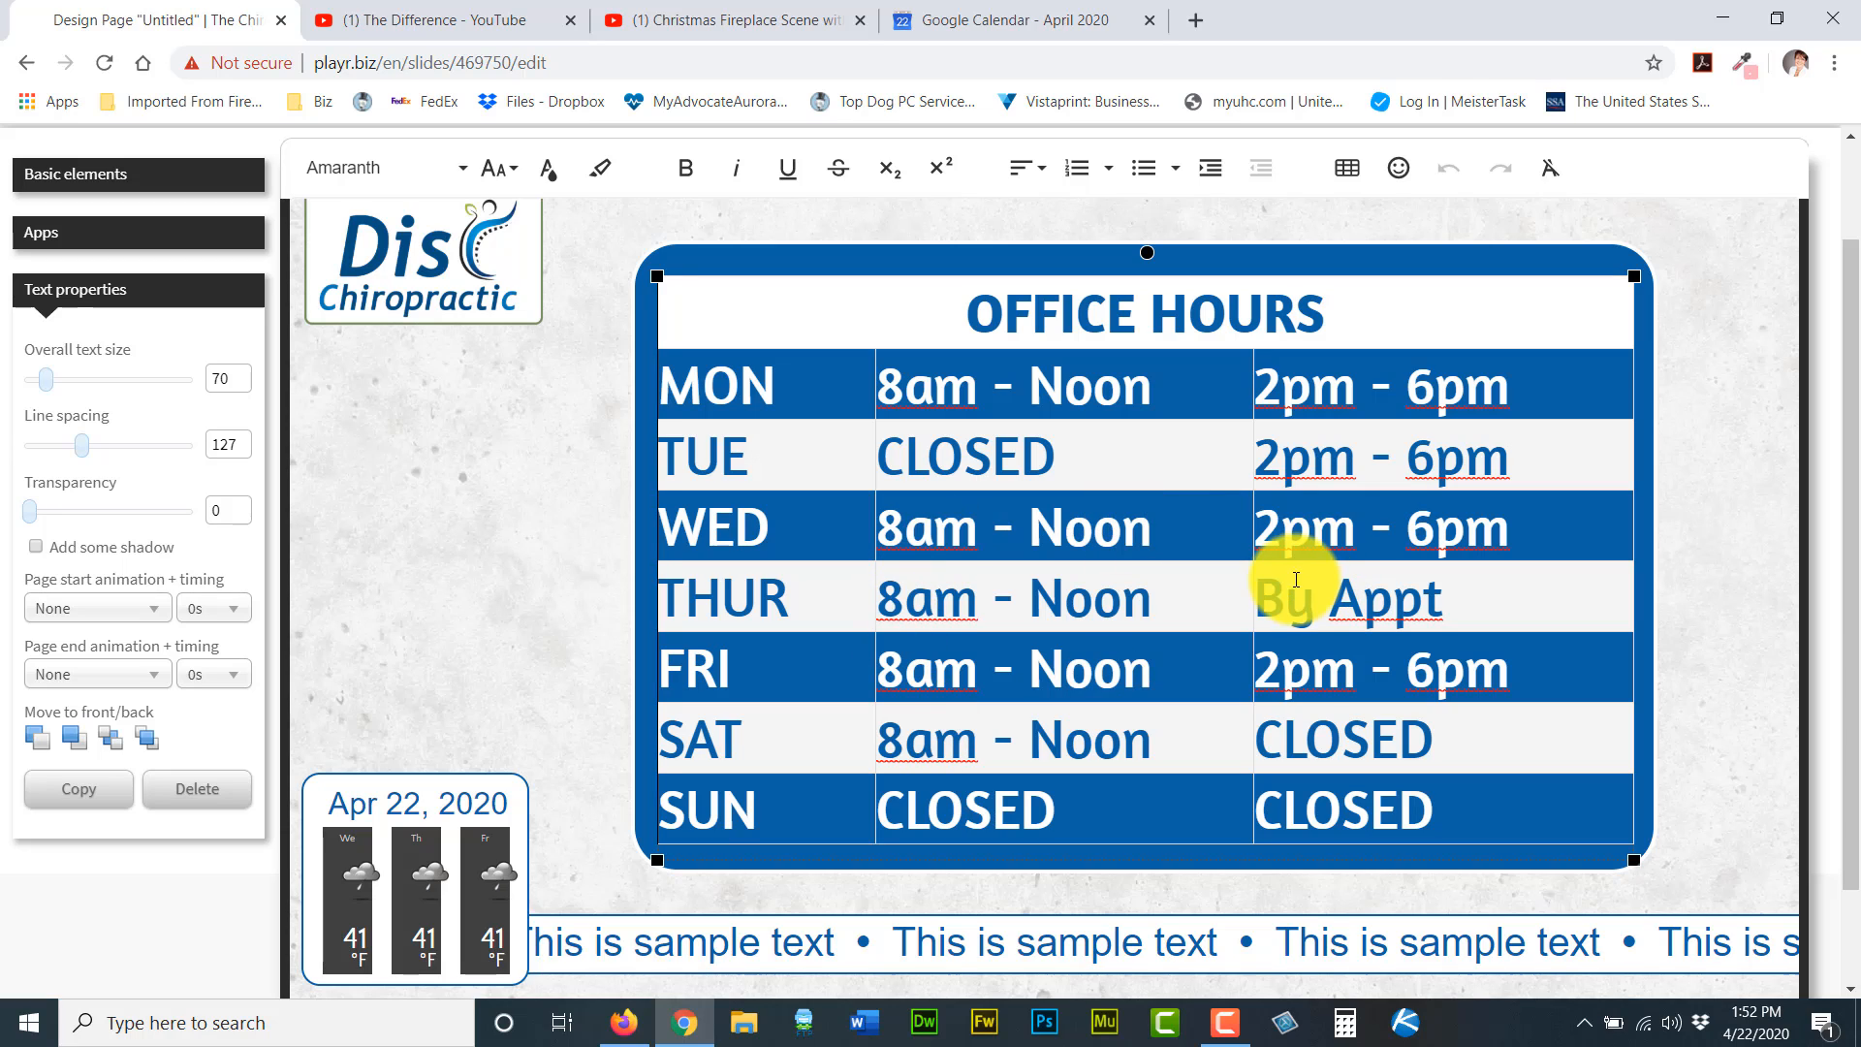
left_click(96, 609)
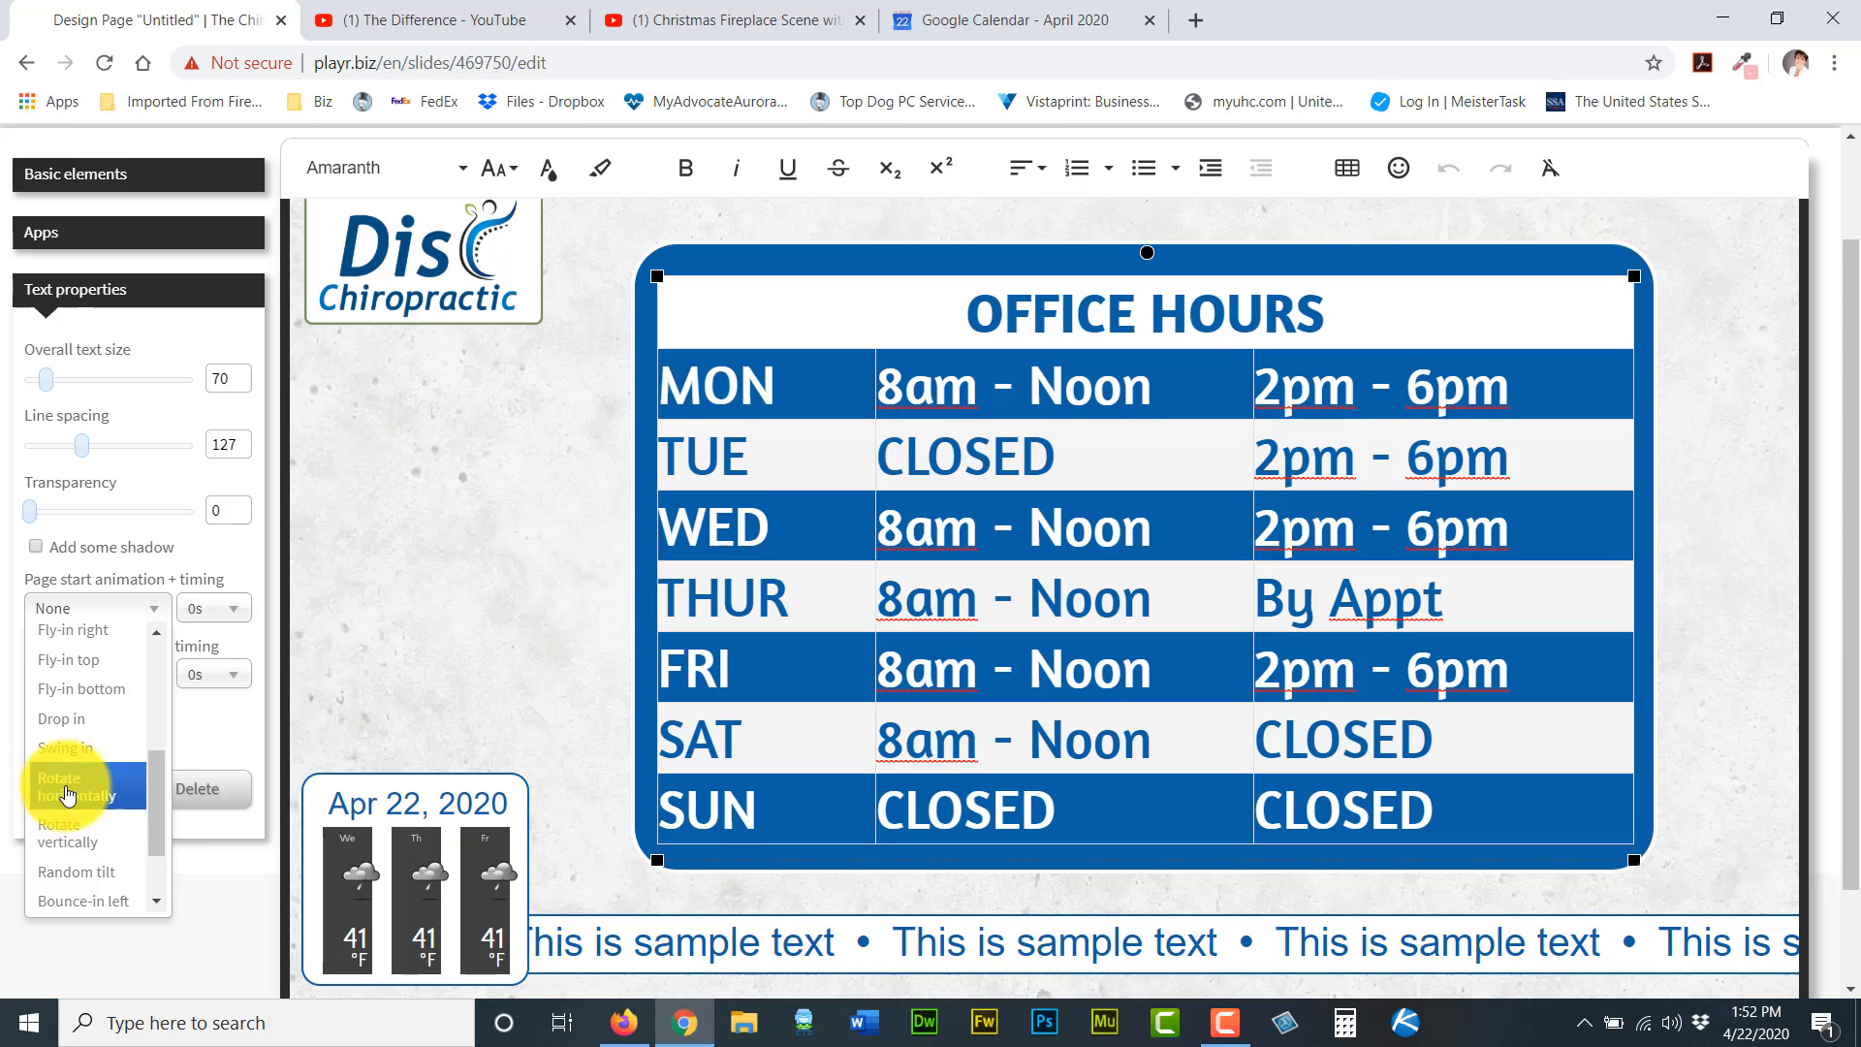
left_click(78, 747)
left_click(235, 617)
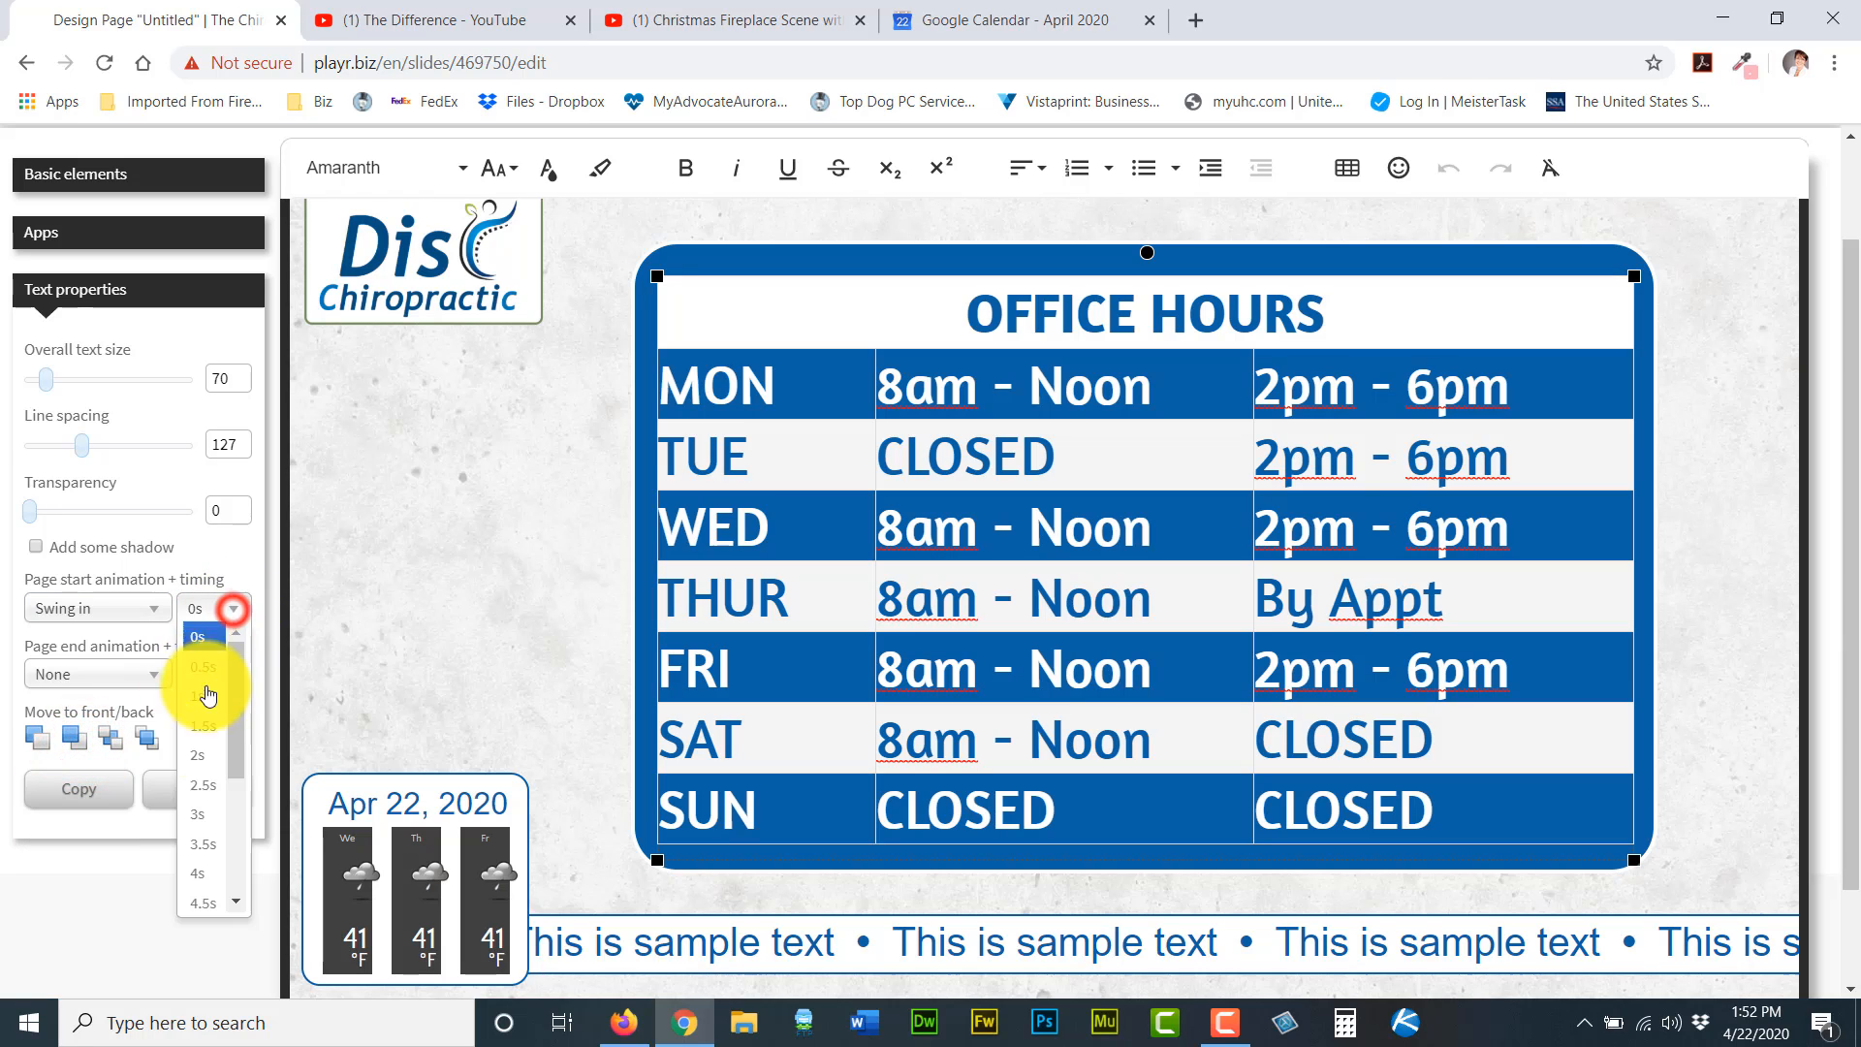
left_click(203, 759)
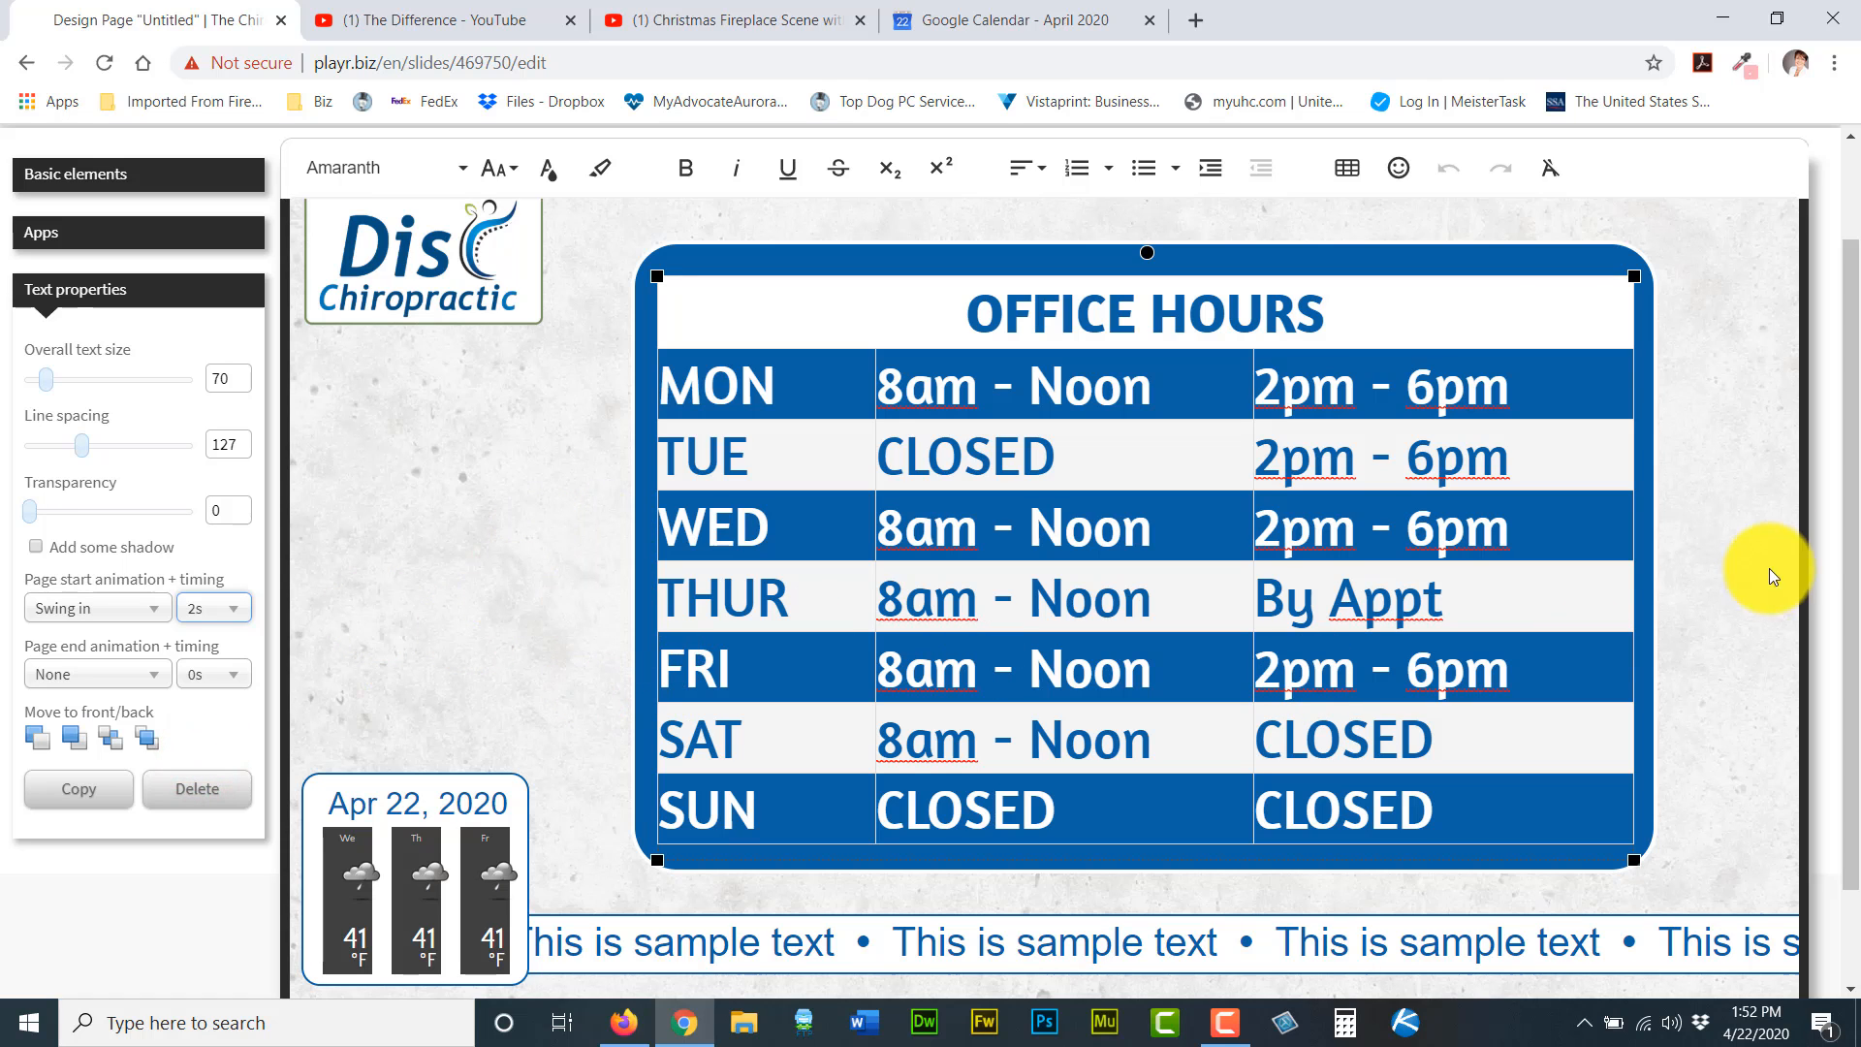
Deselect the table and play a preview of the slide to check its start animations.
left_click_drag(1849, 499, 1856, 529)
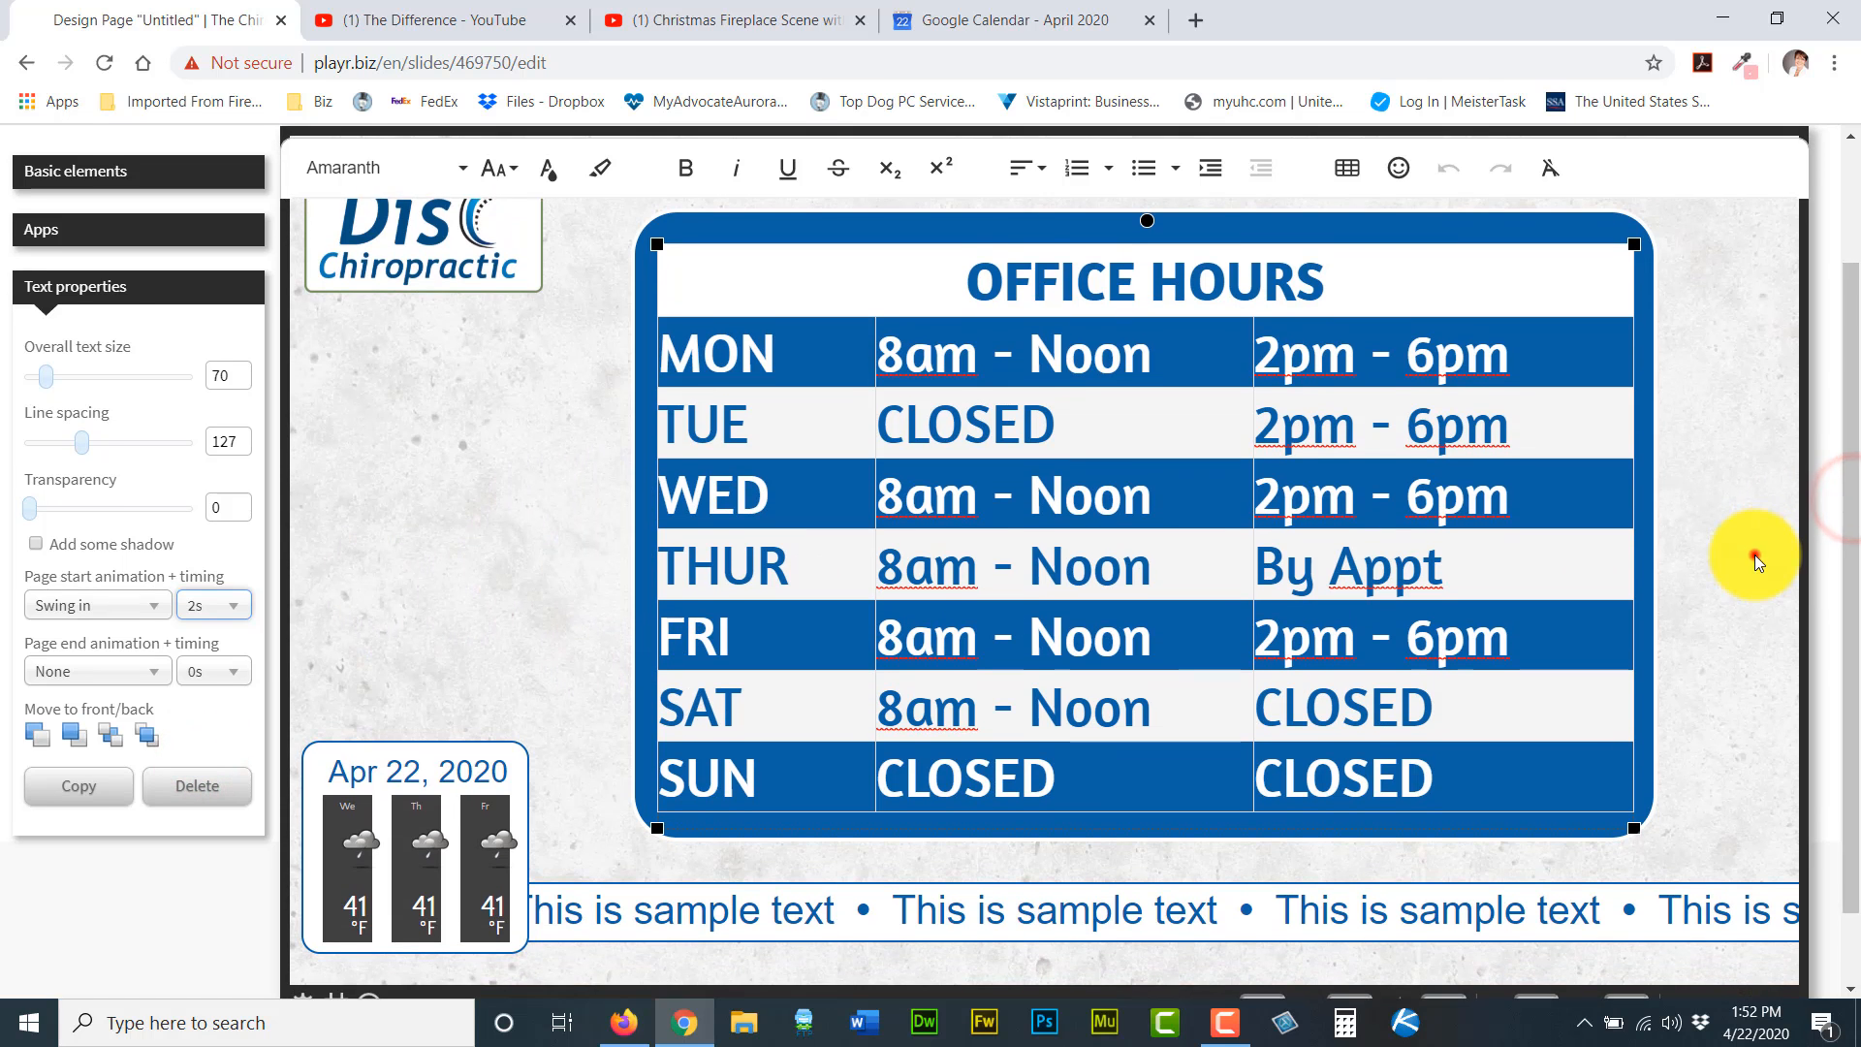
scroll(1759, 553, "up", 3)
scroll(1735, 624, "down", 3)
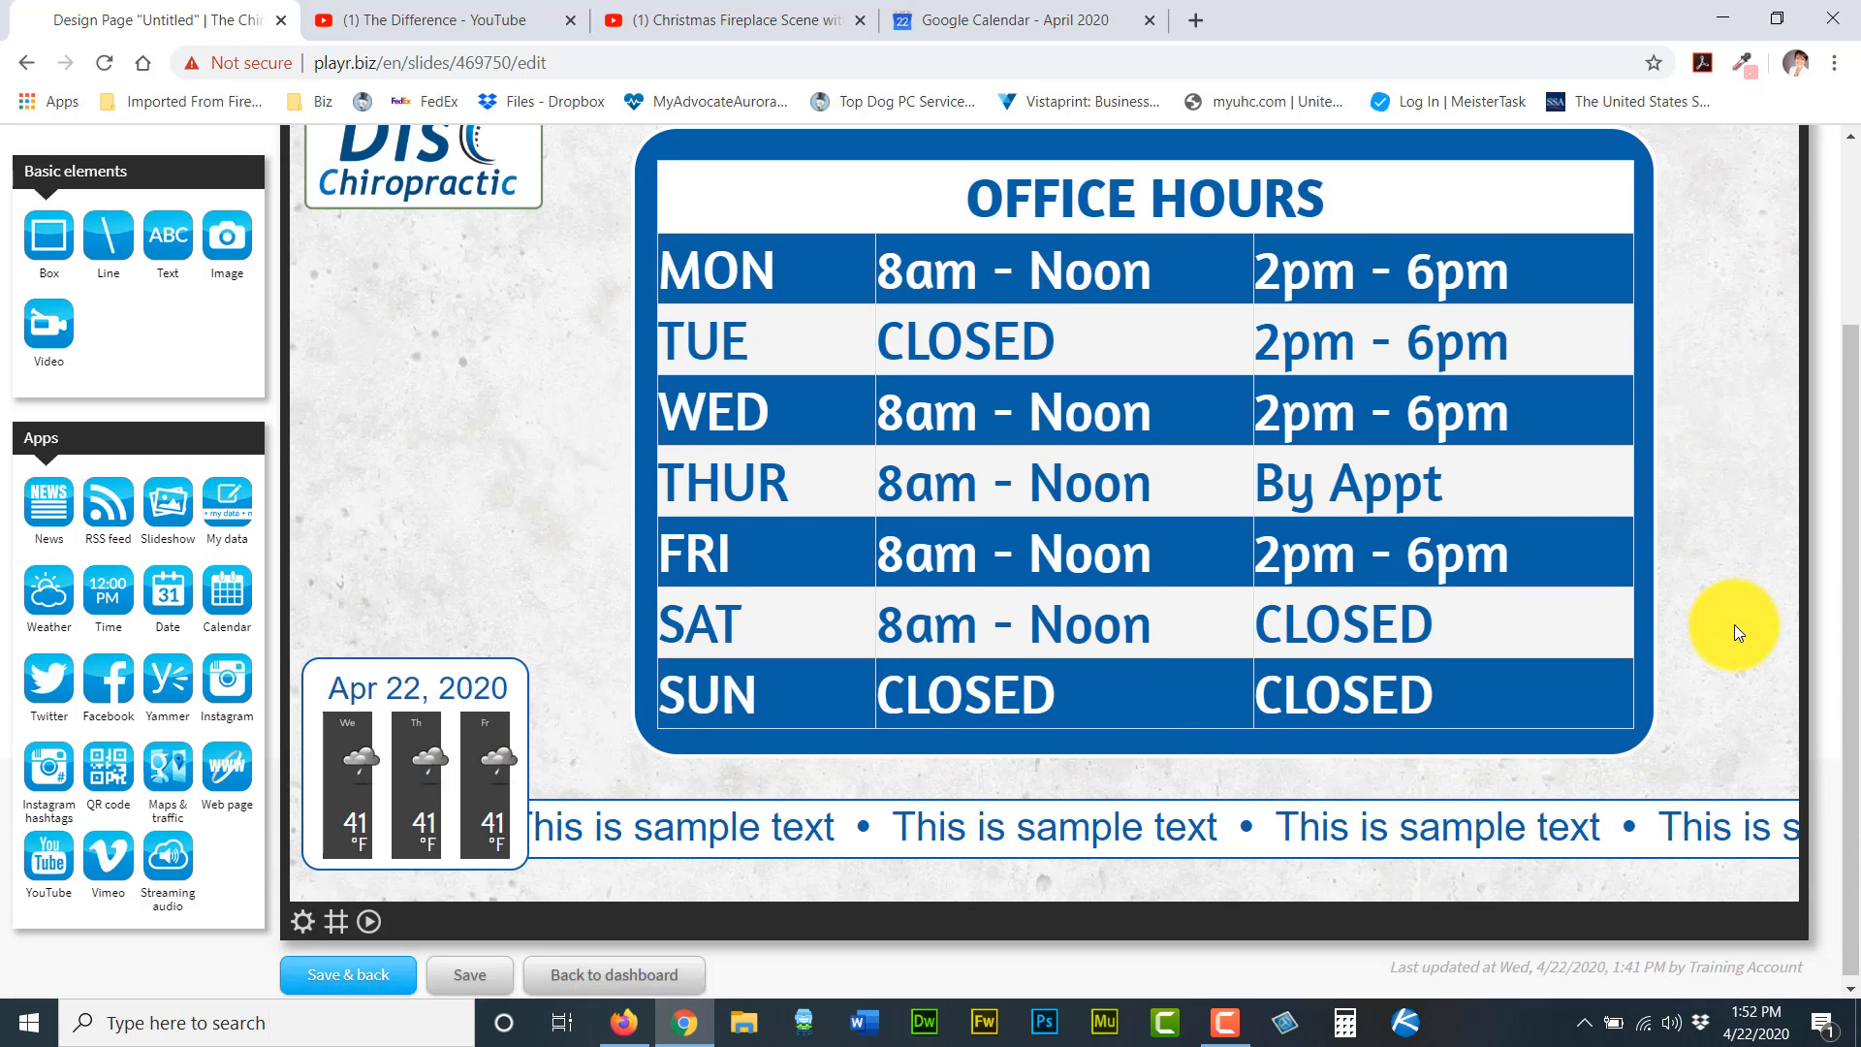
scroll(1731, 625, "up", 1)
scroll(1731, 625, "down", 1)
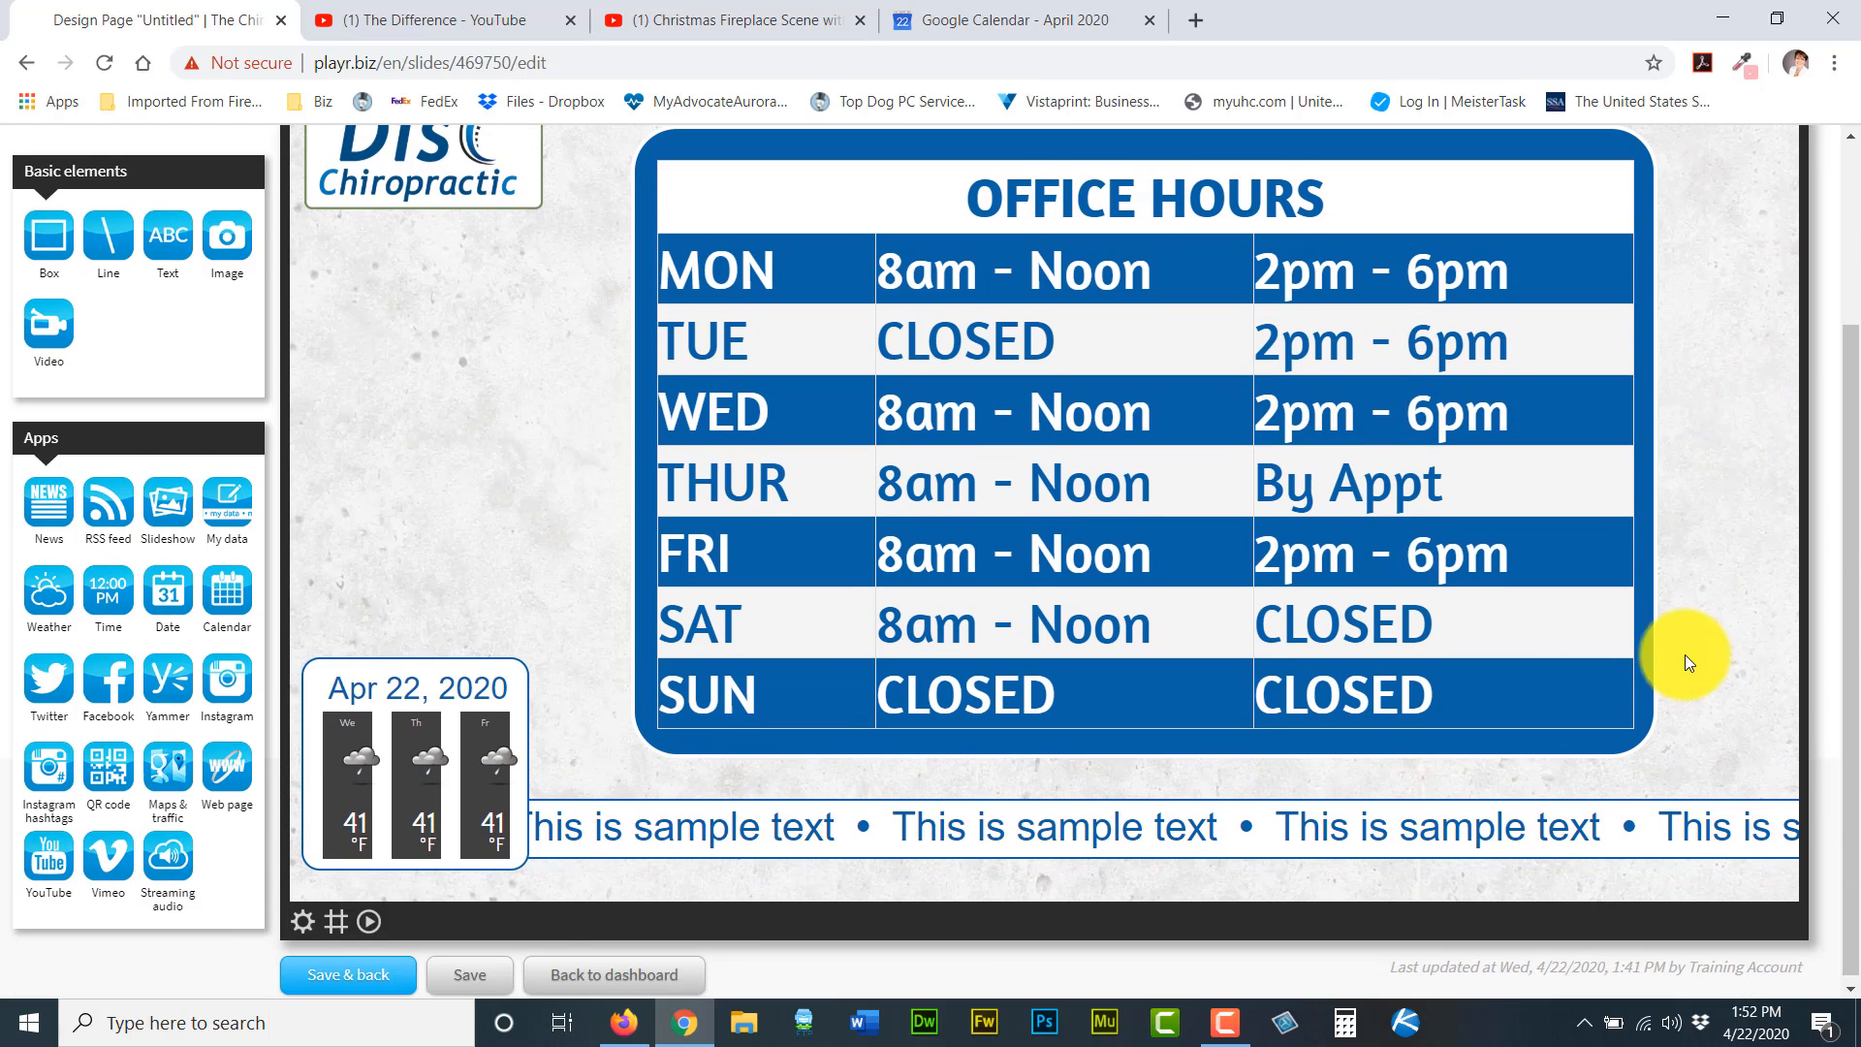
left_click(366, 922)
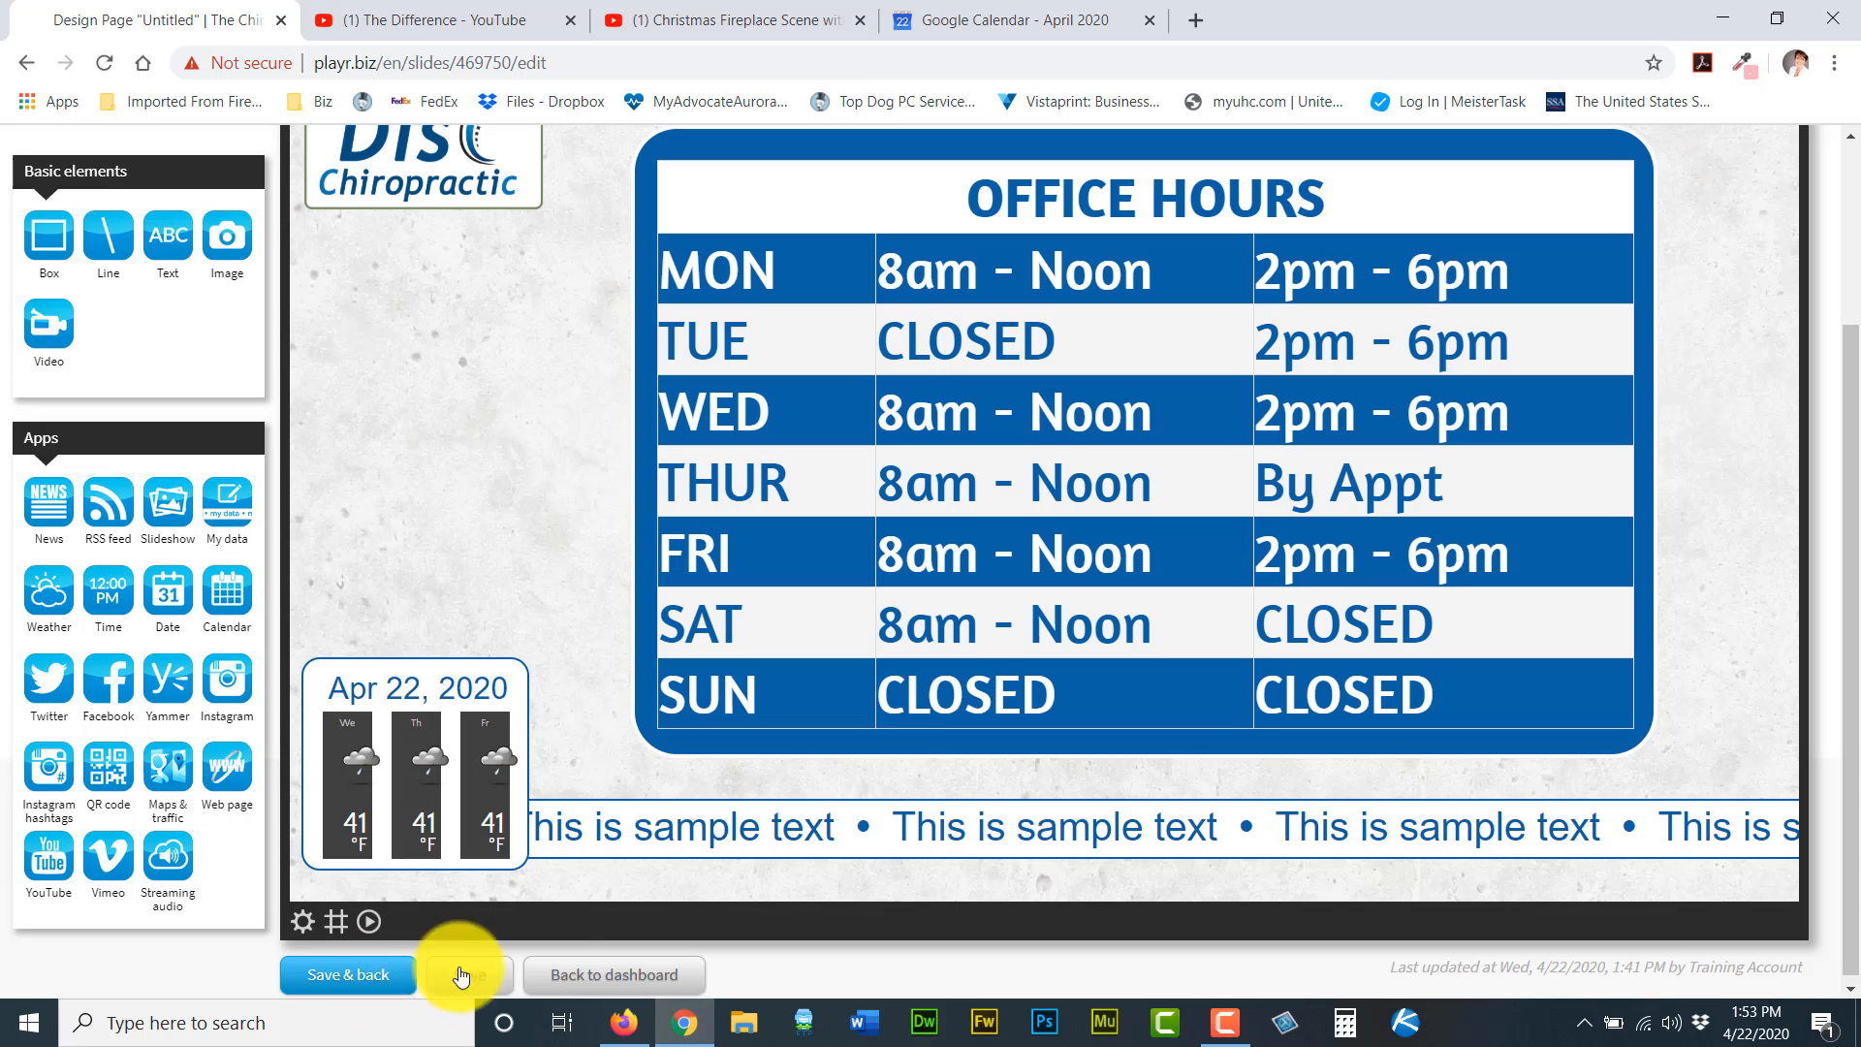
Save the slide and return to the main dashboard.
left_click(380, 977)
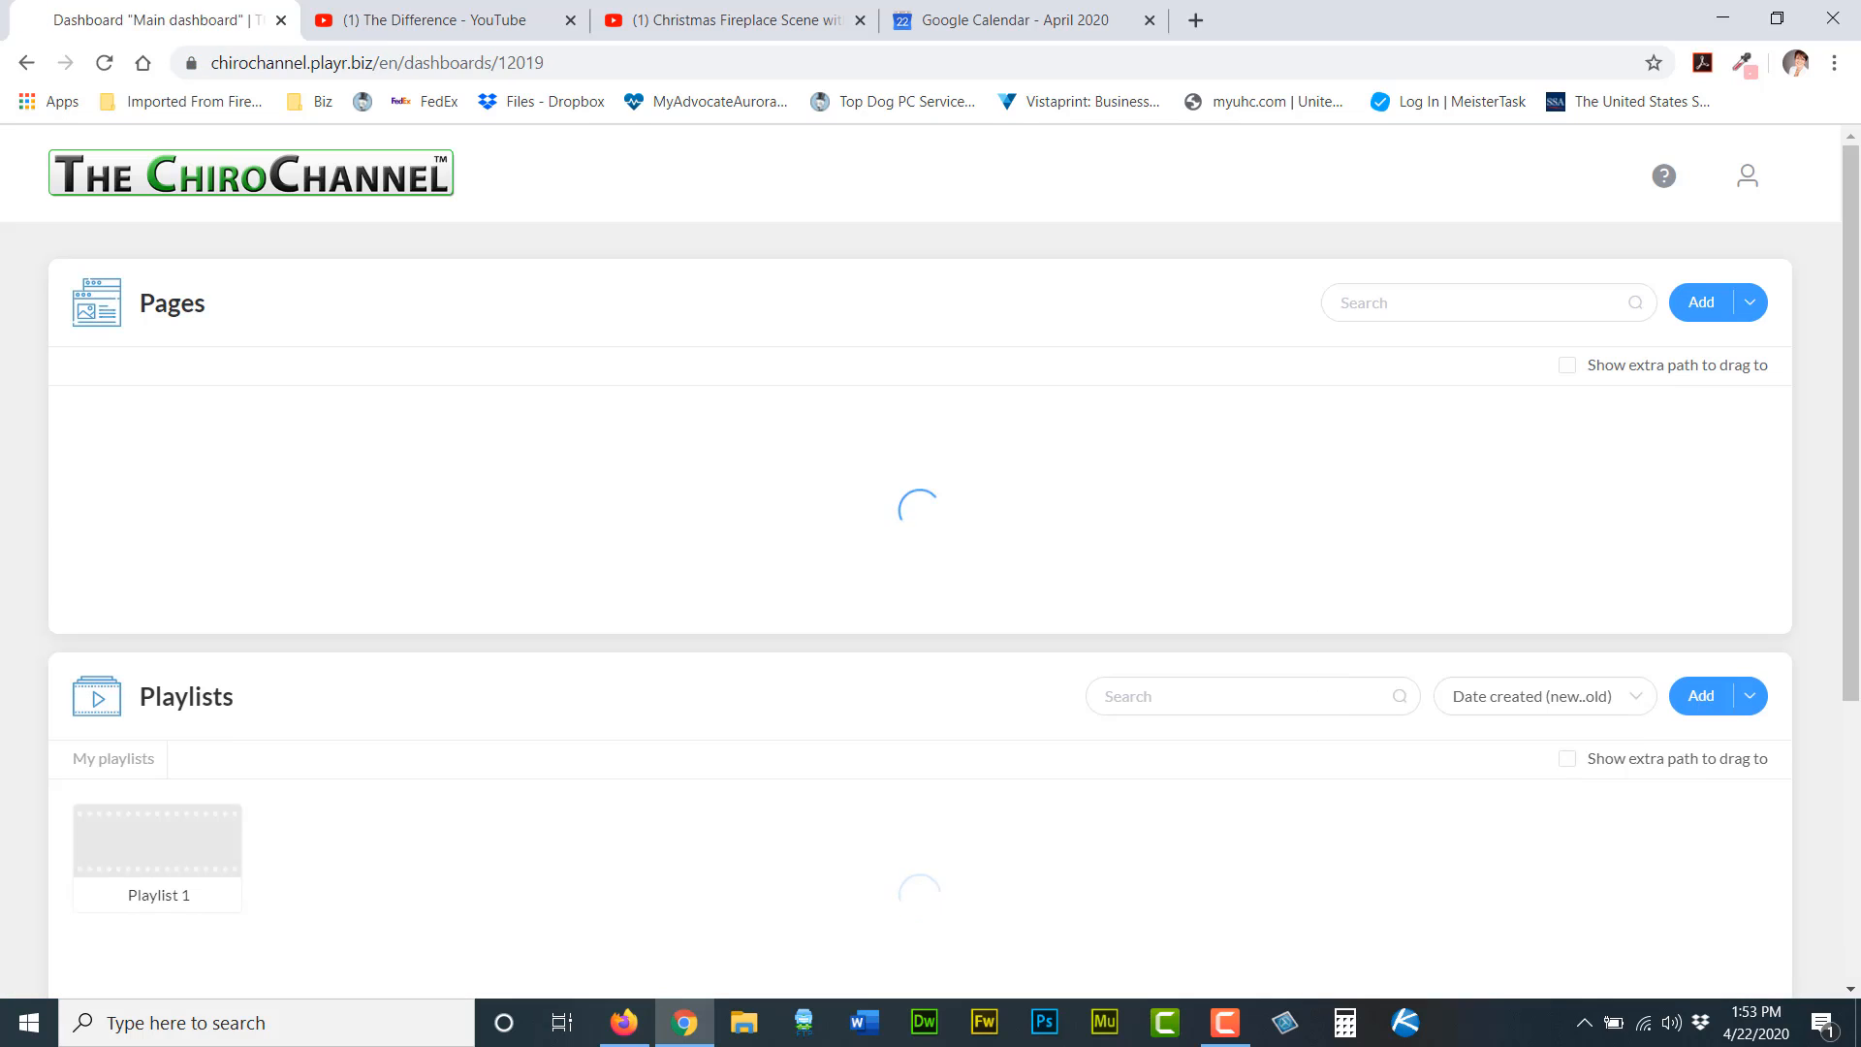